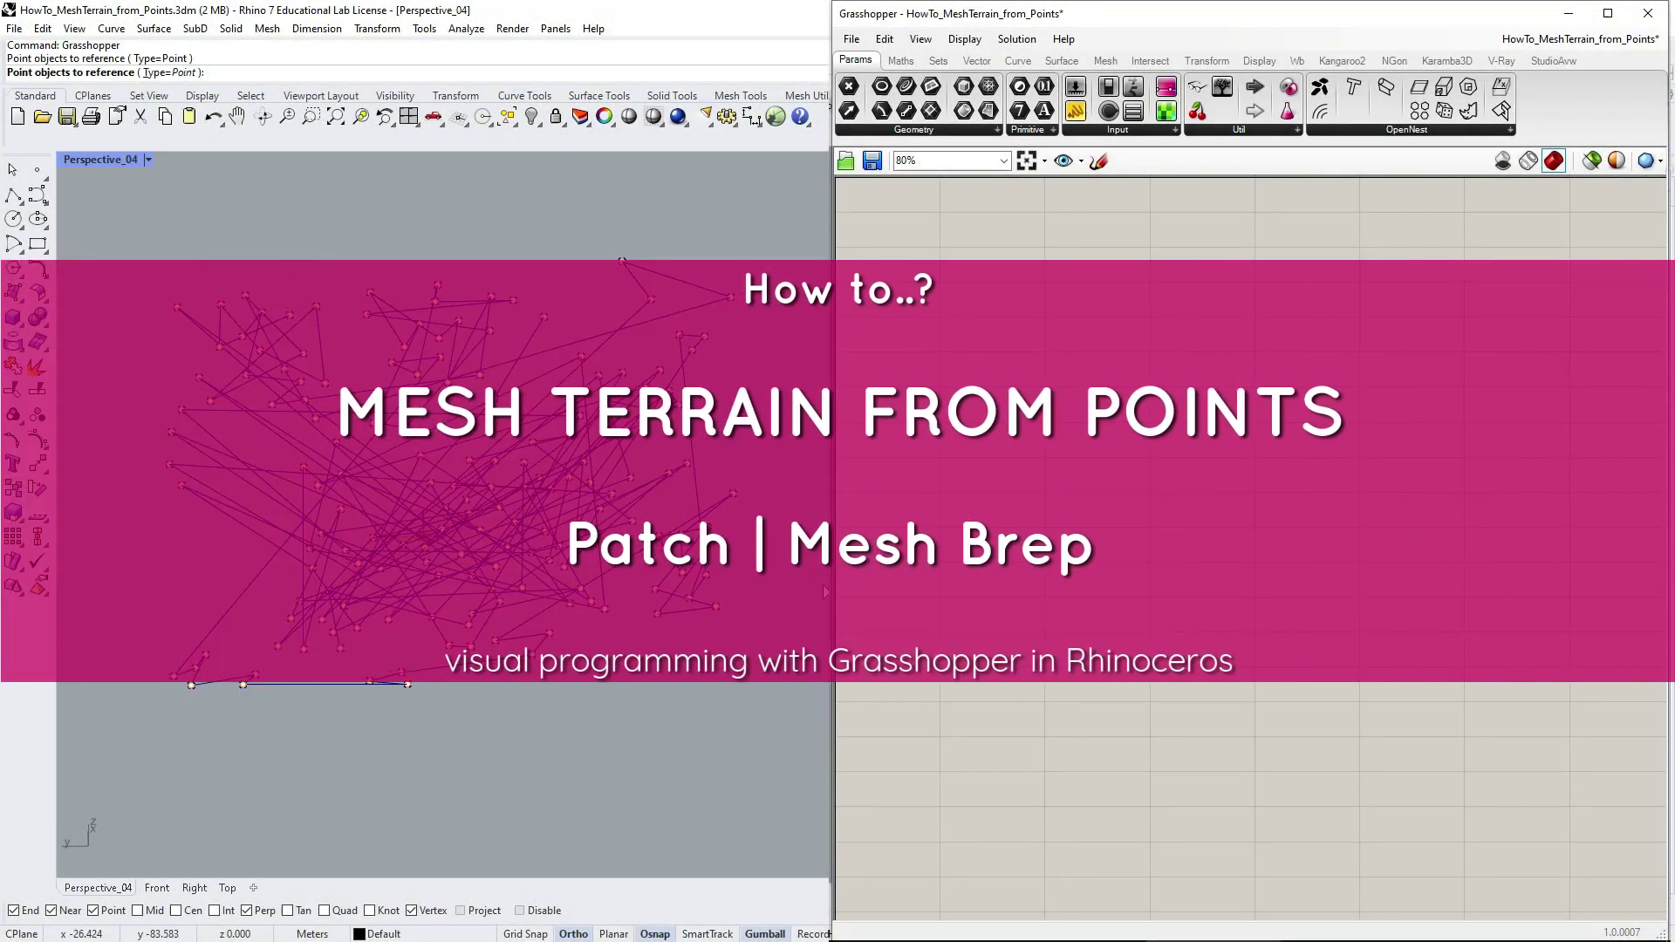
- Add a Point parameter and reference all the terrain points from the viewport as multiple points
key(Return)
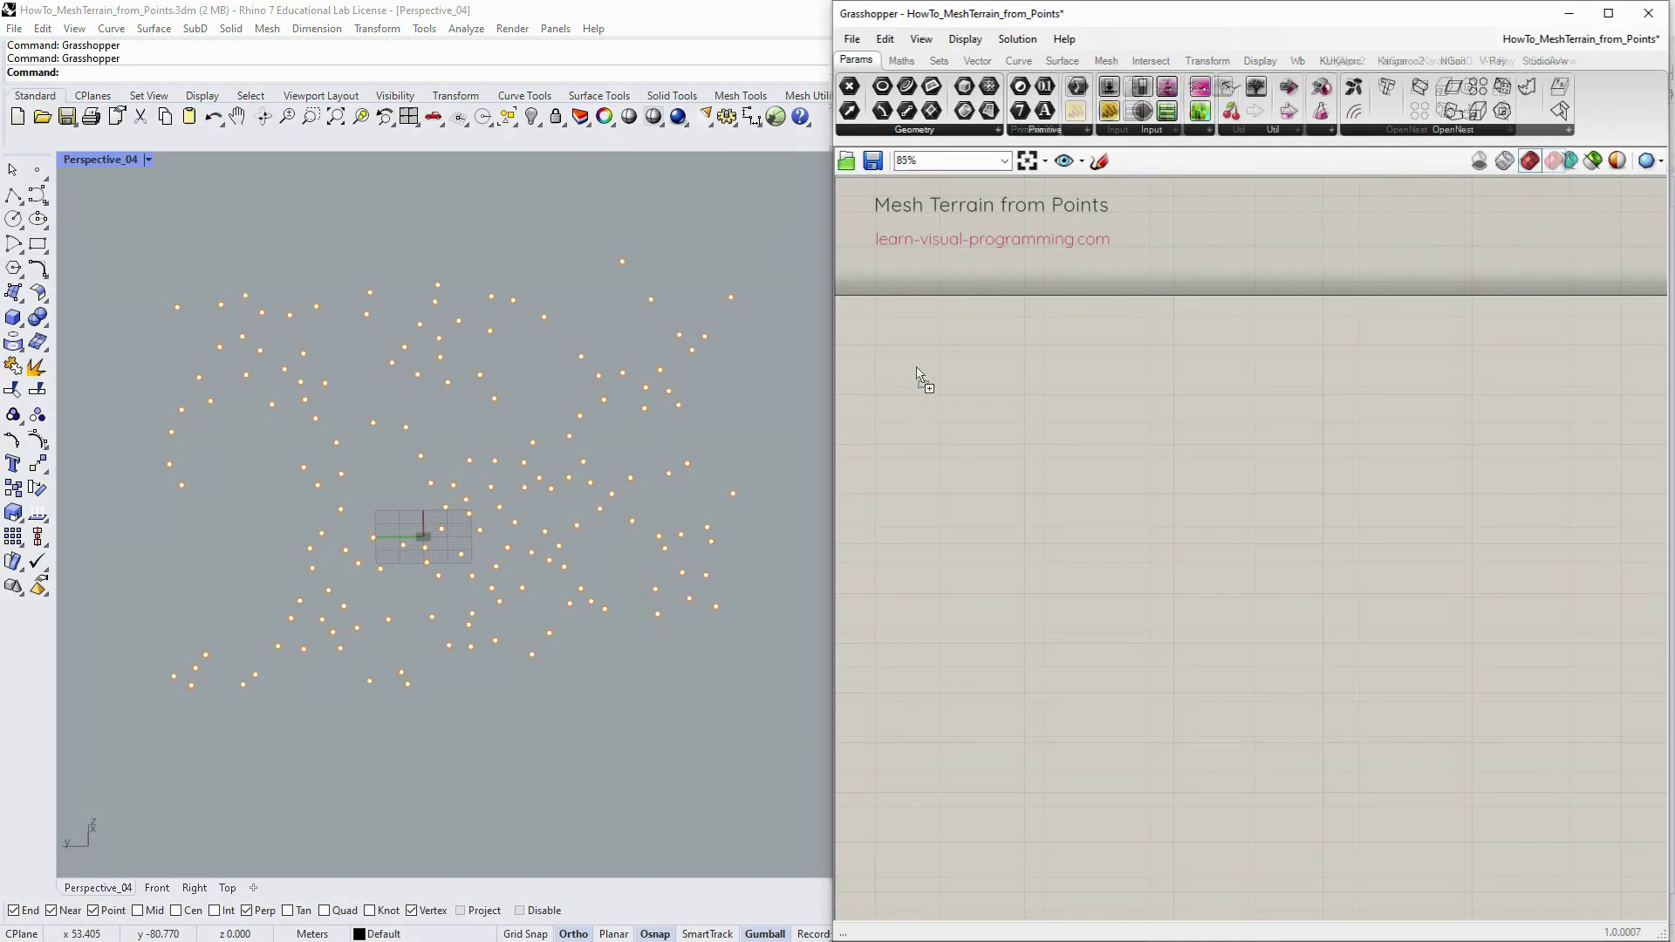
right_click(912, 372)
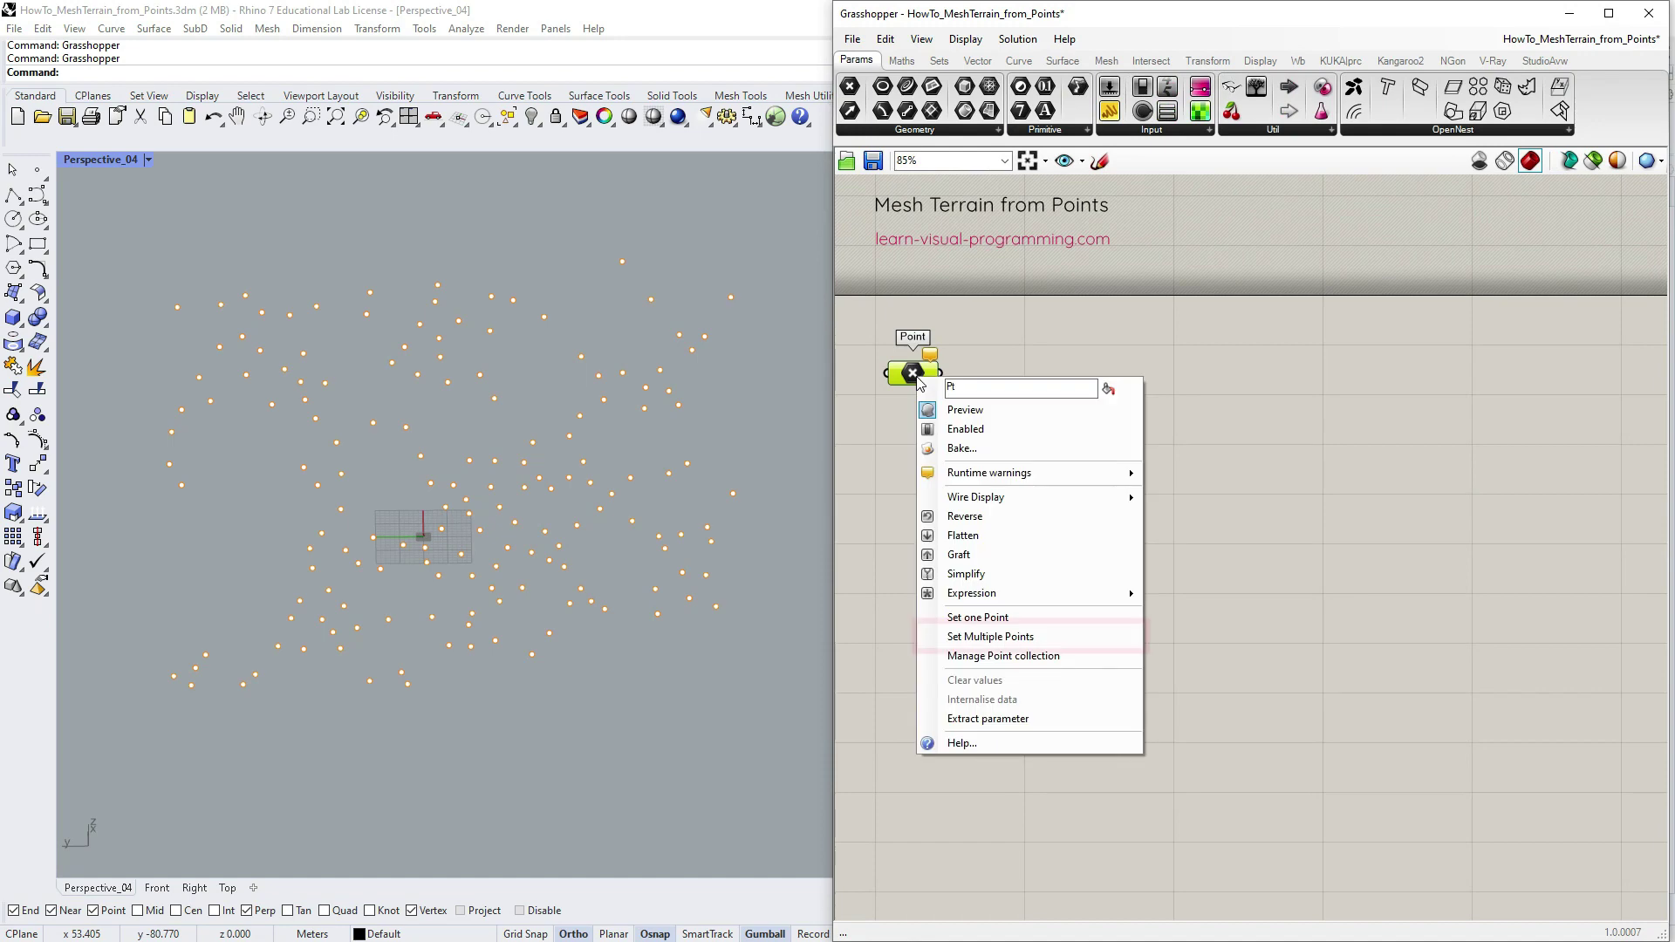
click(1021, 638)
drag(105, 214, 890, 715)
key(Return)
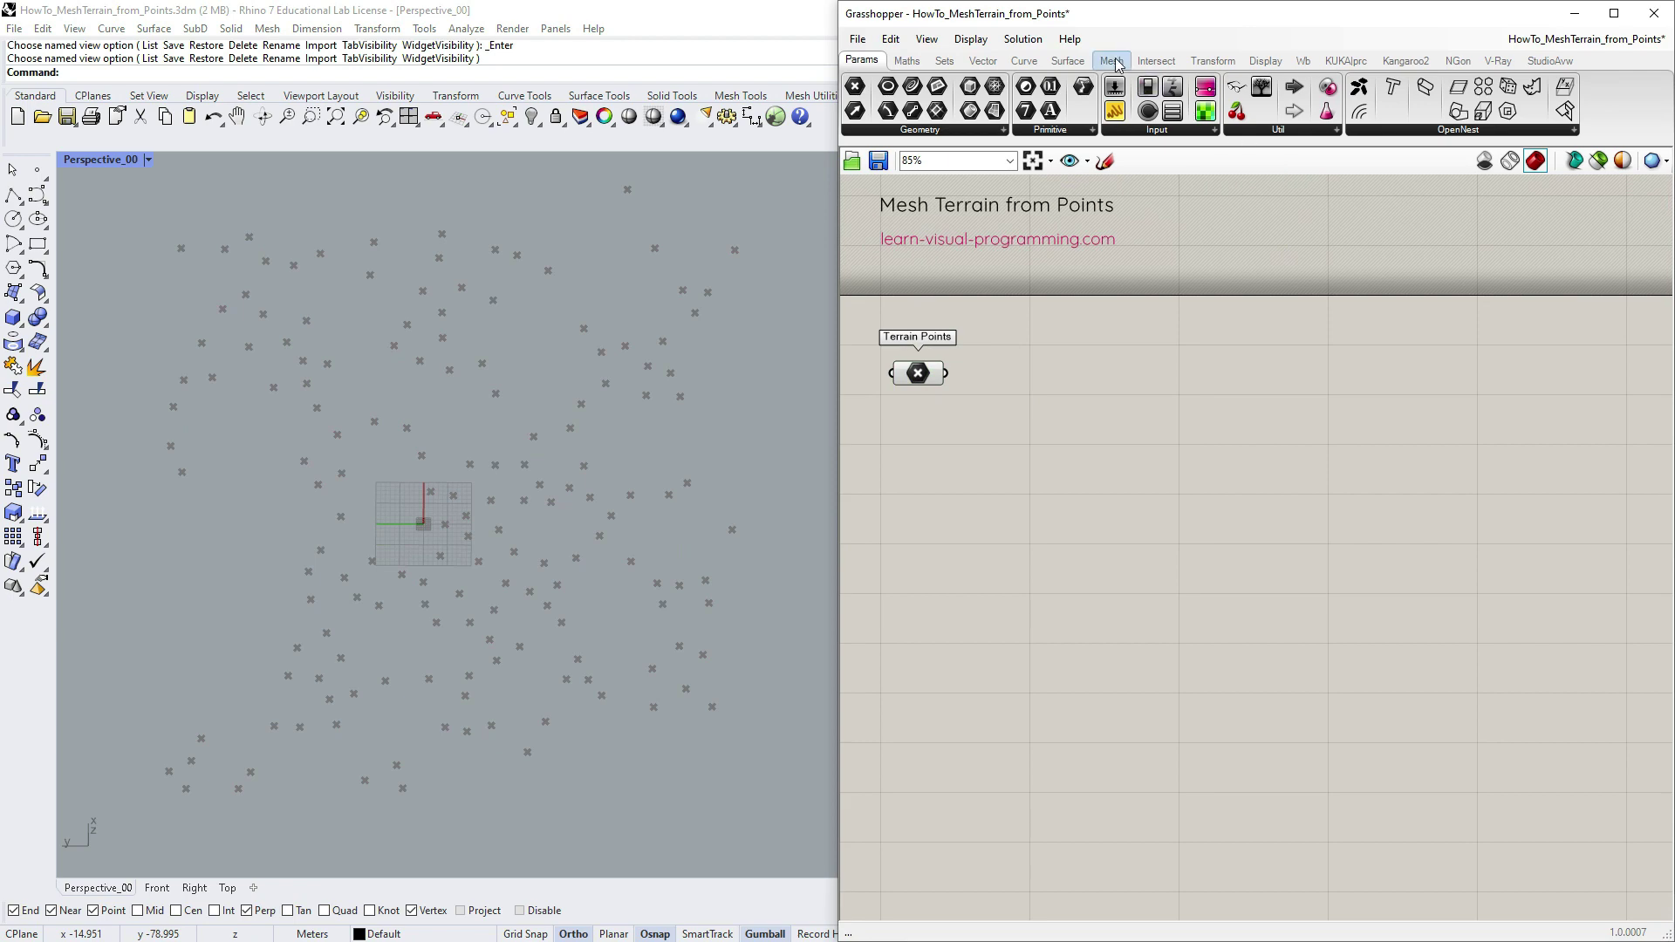
- Triangulate the terrain by adding a Delaunay Mesh component fed by Terrain Points, and place it closer to them
click(1113, 61)
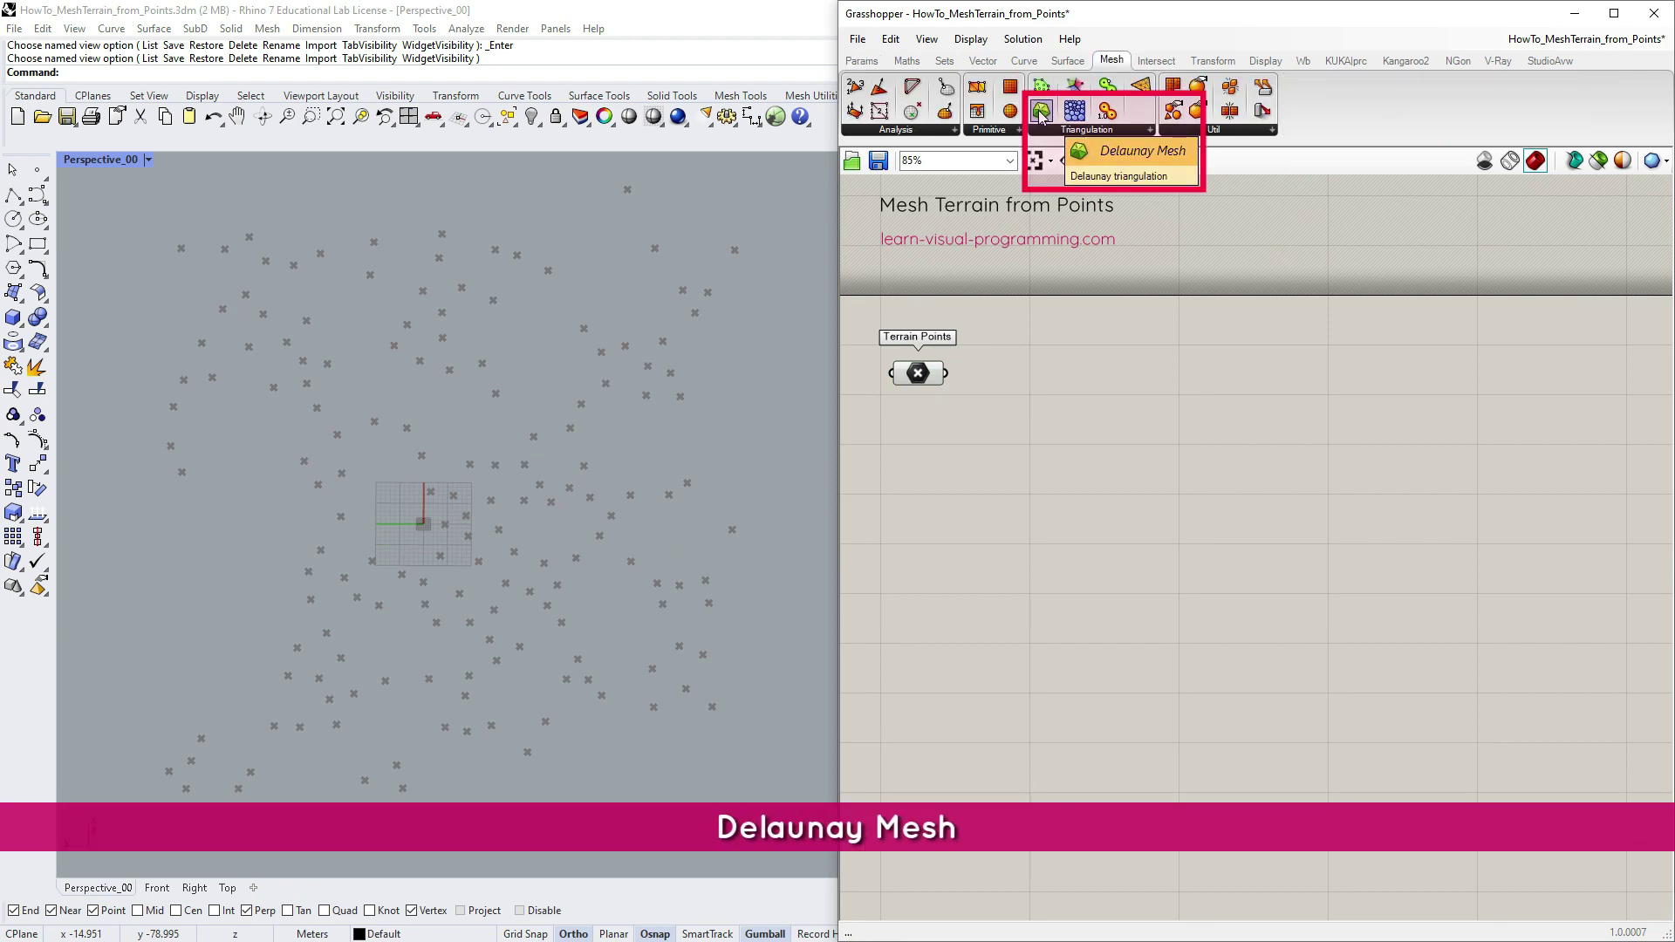
drag(1040, 114, 1141, 397)
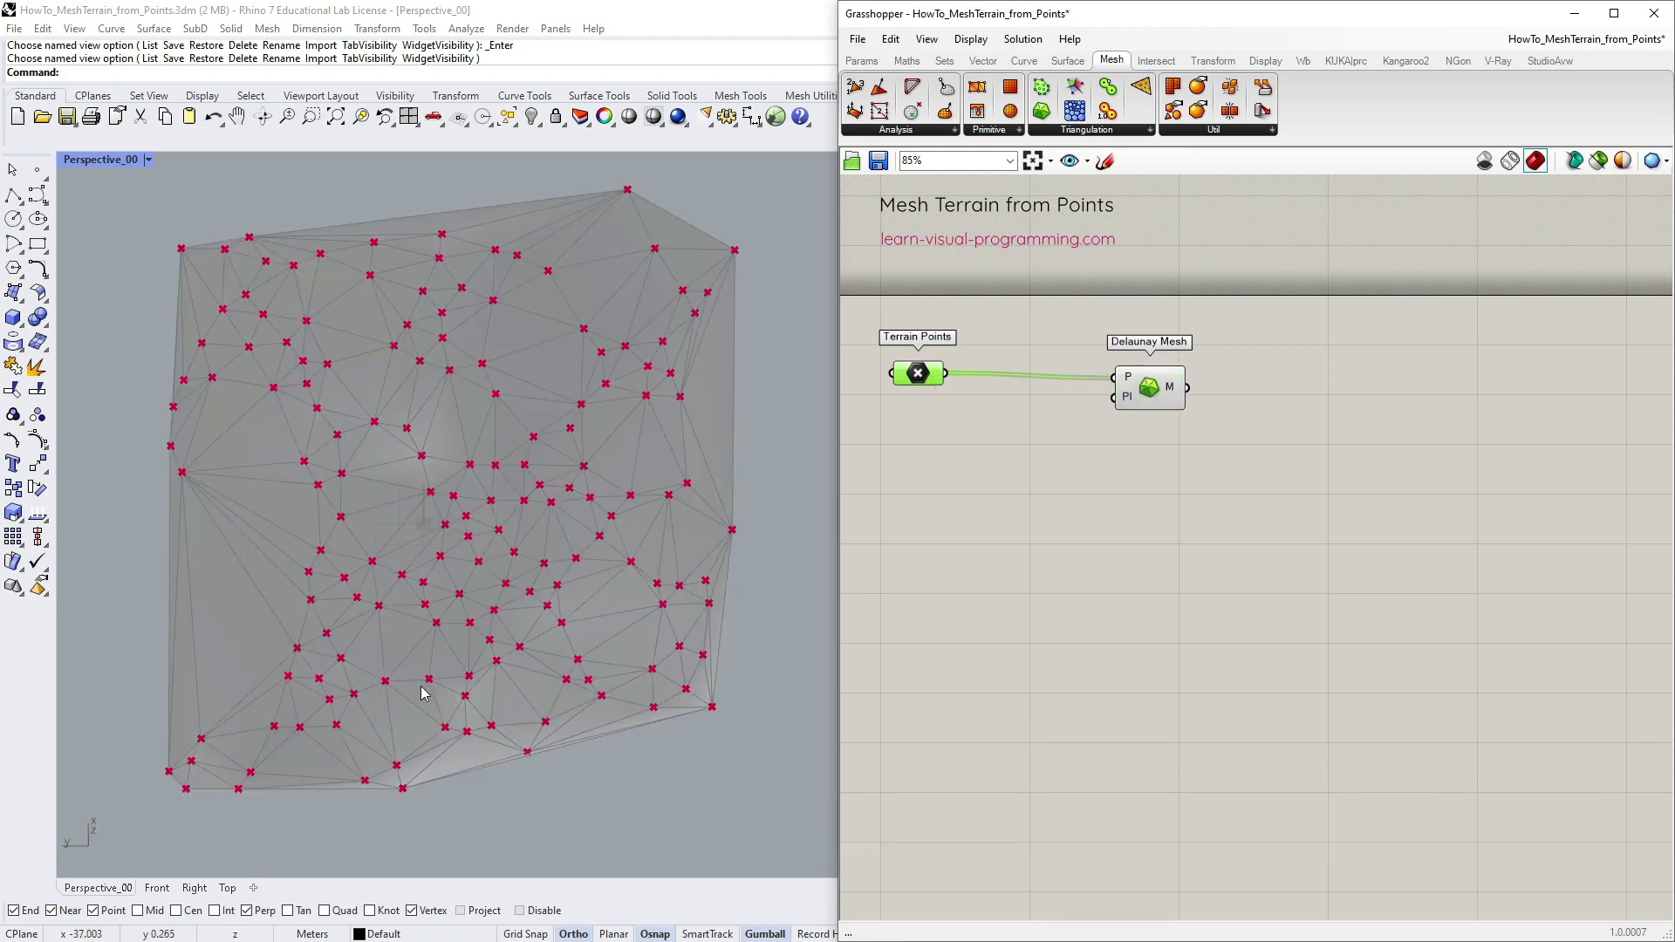
right_drag(421, 694, 476, 549)
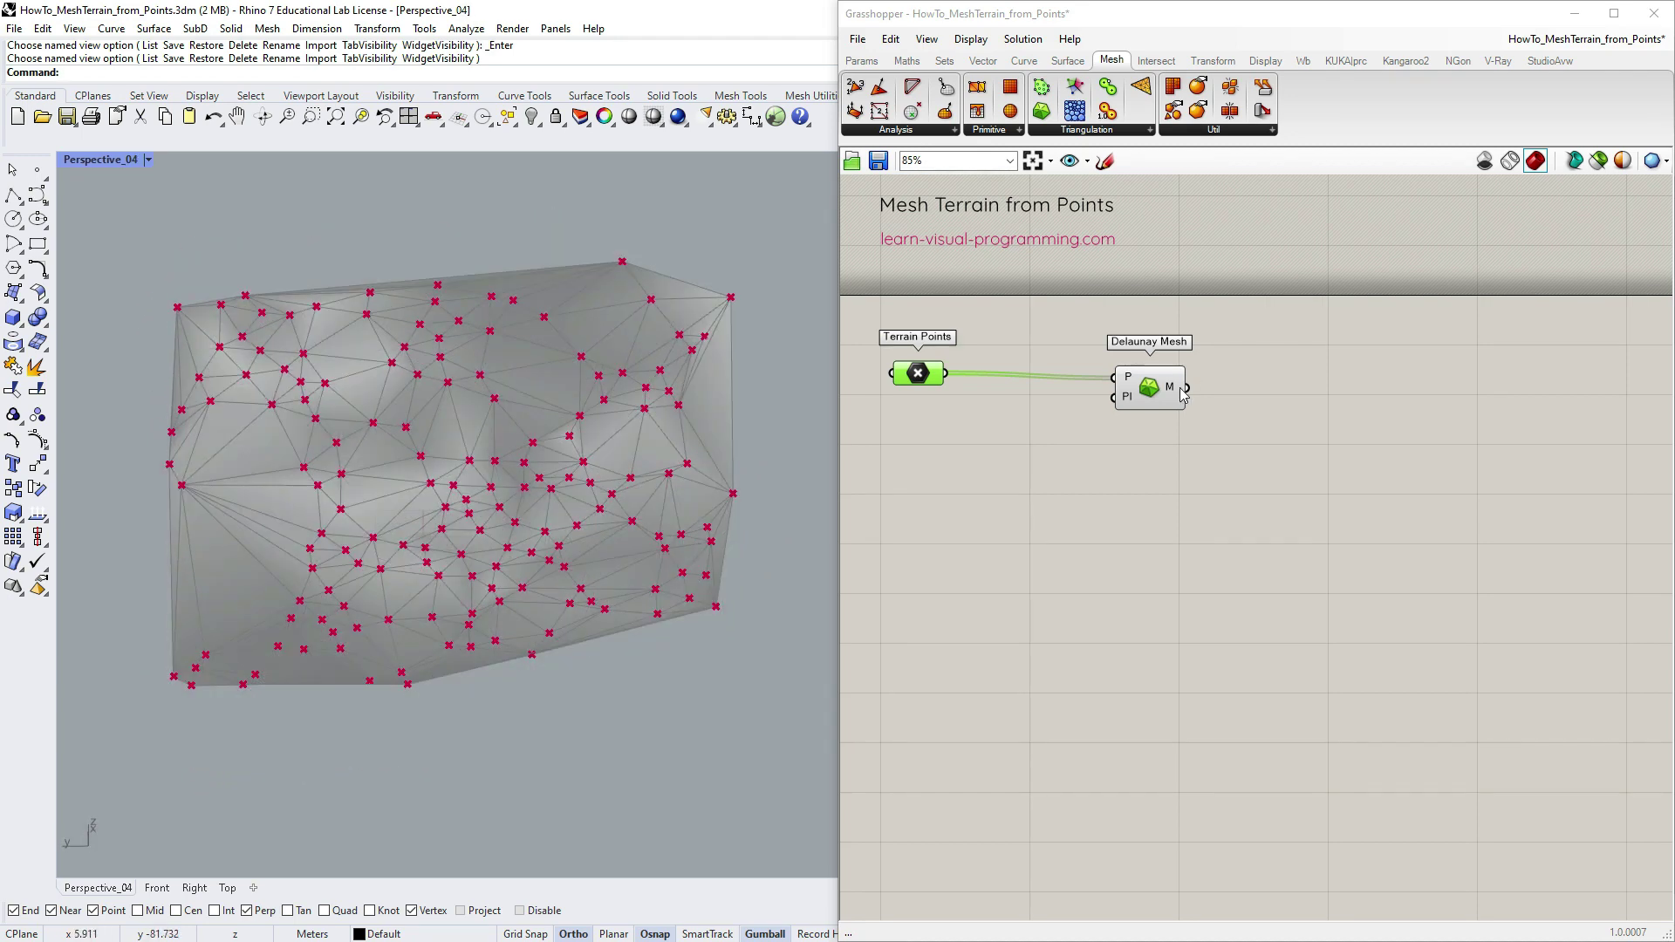
drag(1183, 394, 1149, 389)
click(1158, 457)
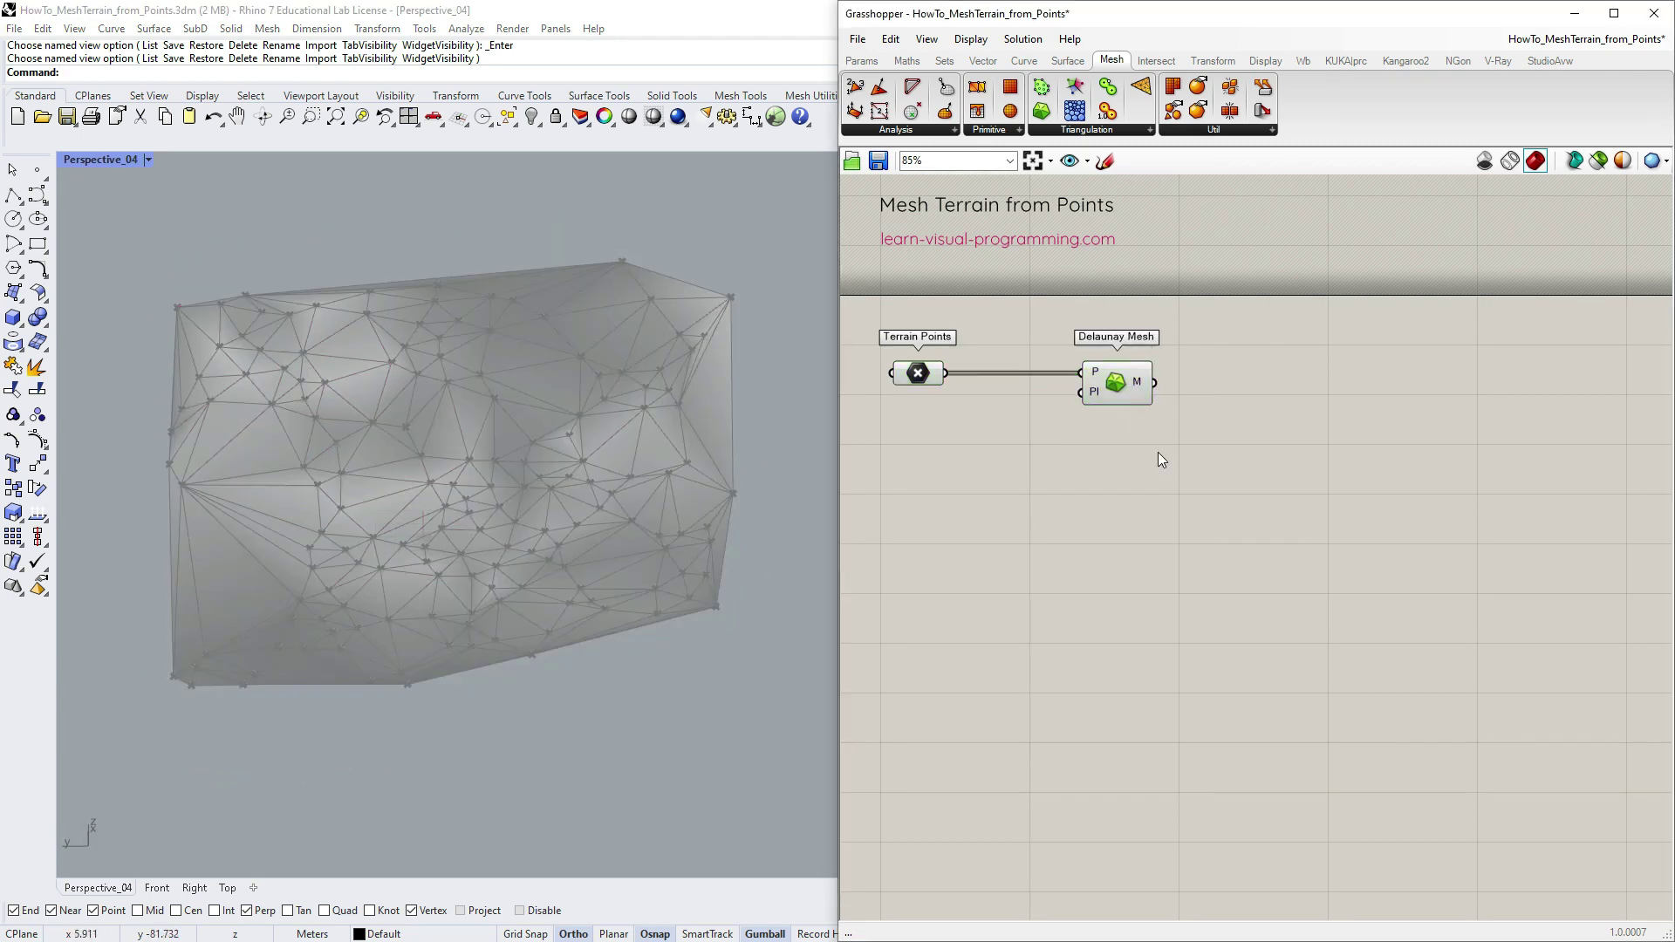
- Add a Patch component below Delaunay Mesh and connect Terrain Points to its points input P
click(1067, 60)
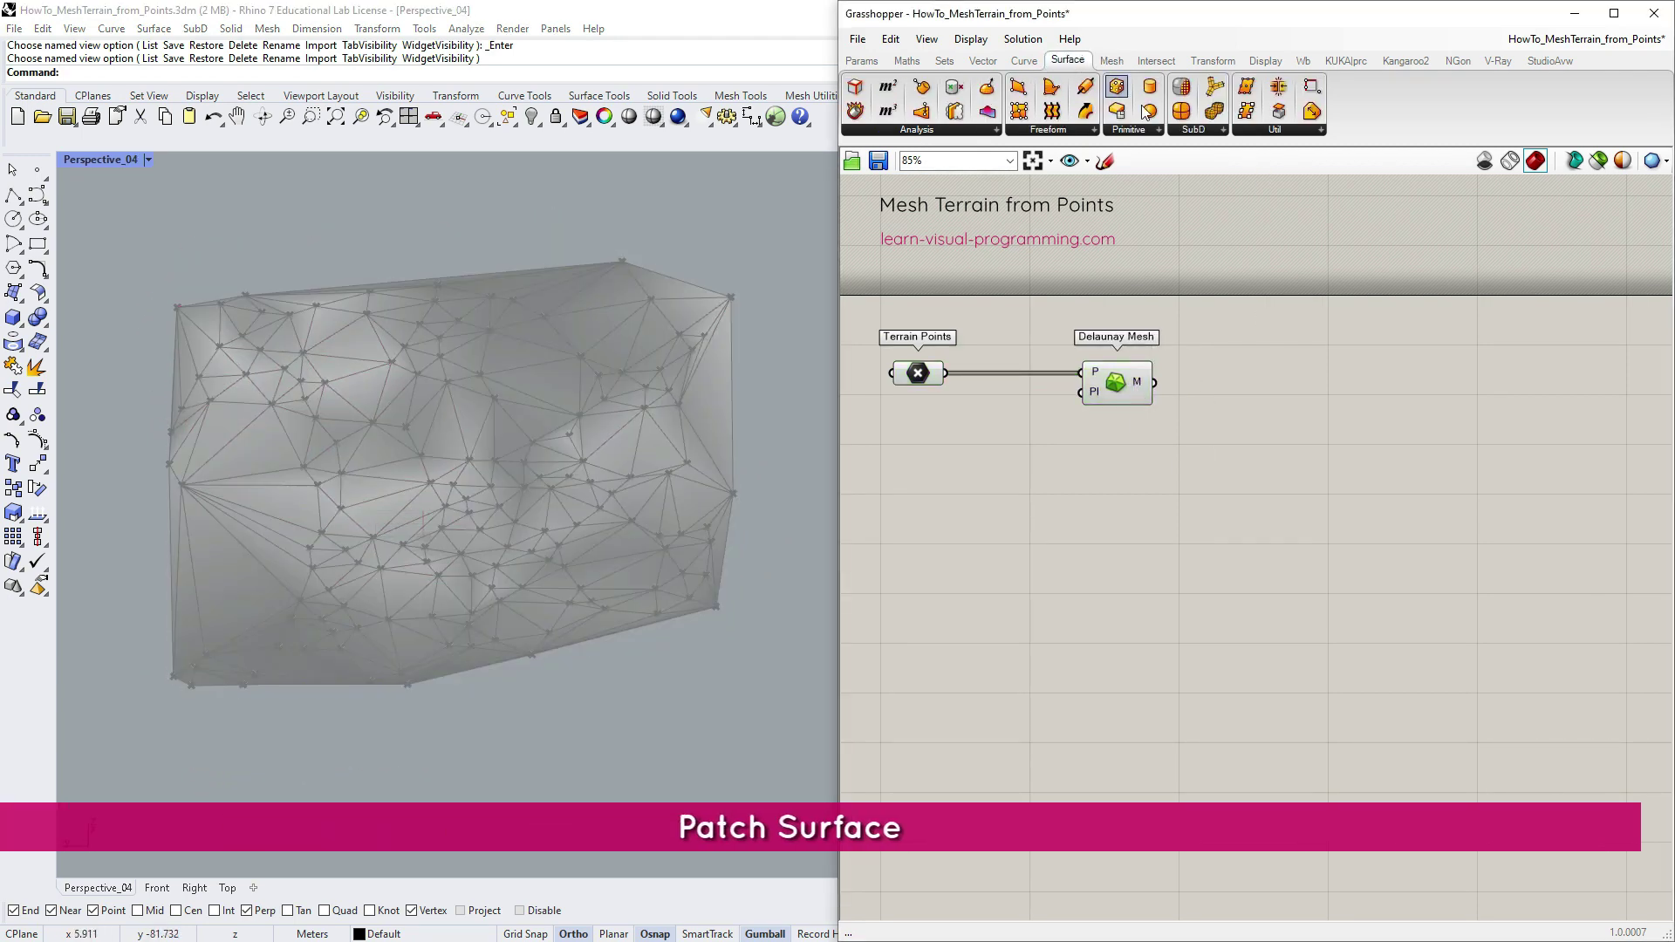
click(1073, 131)
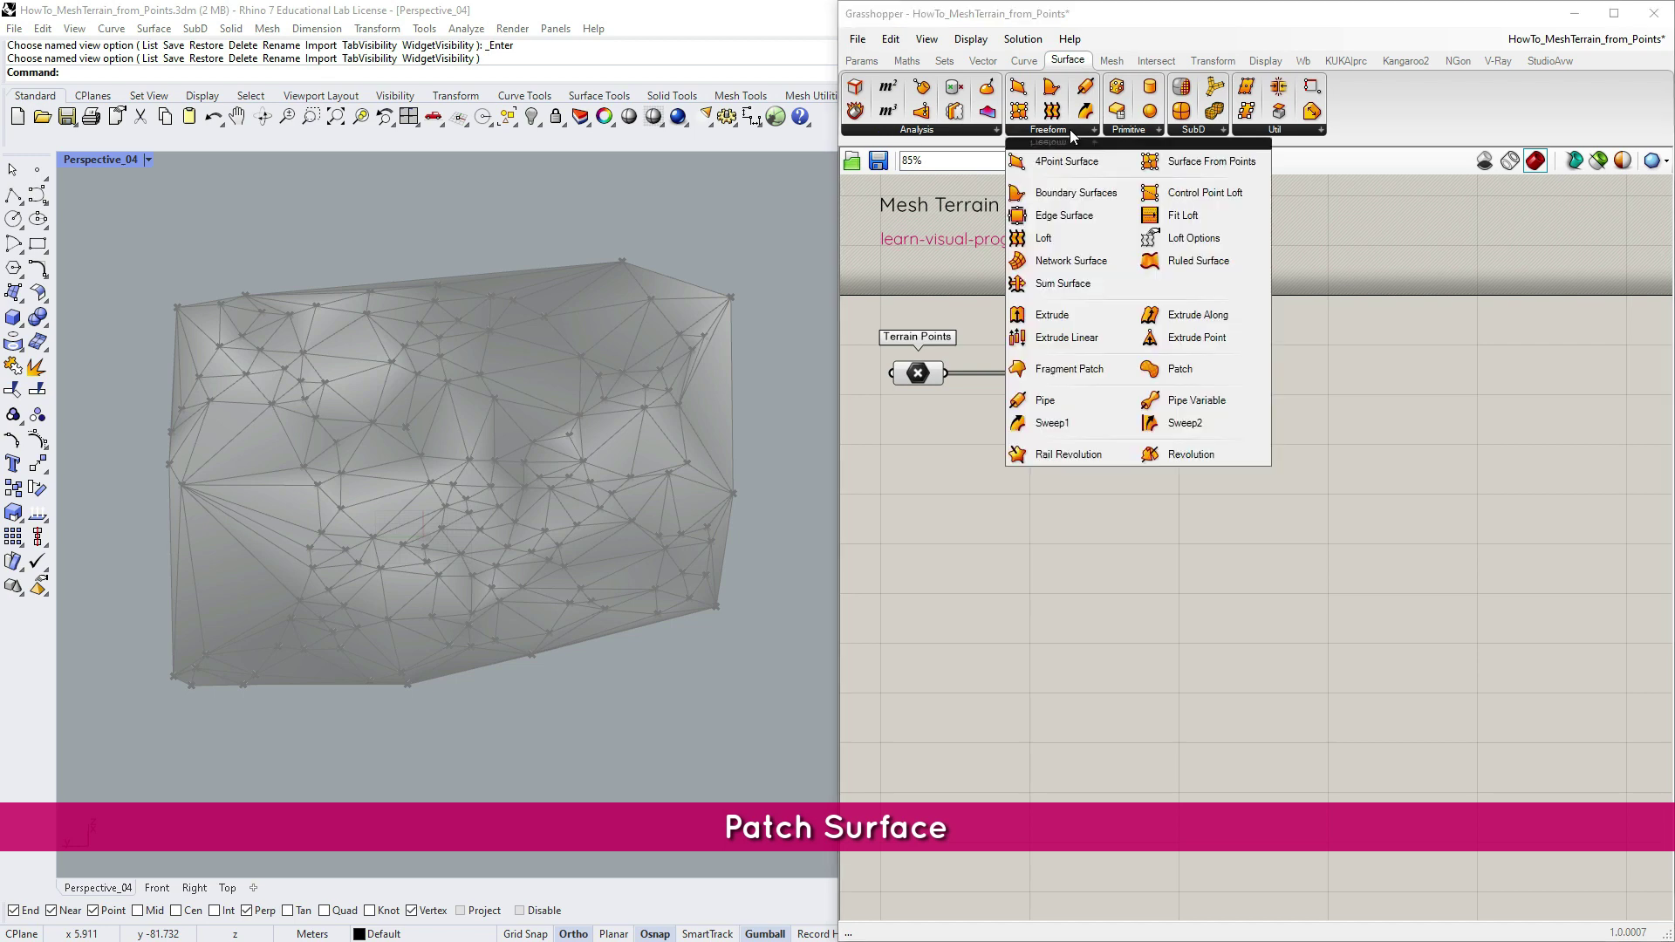
click(1187, 375)
click(1121, 506)
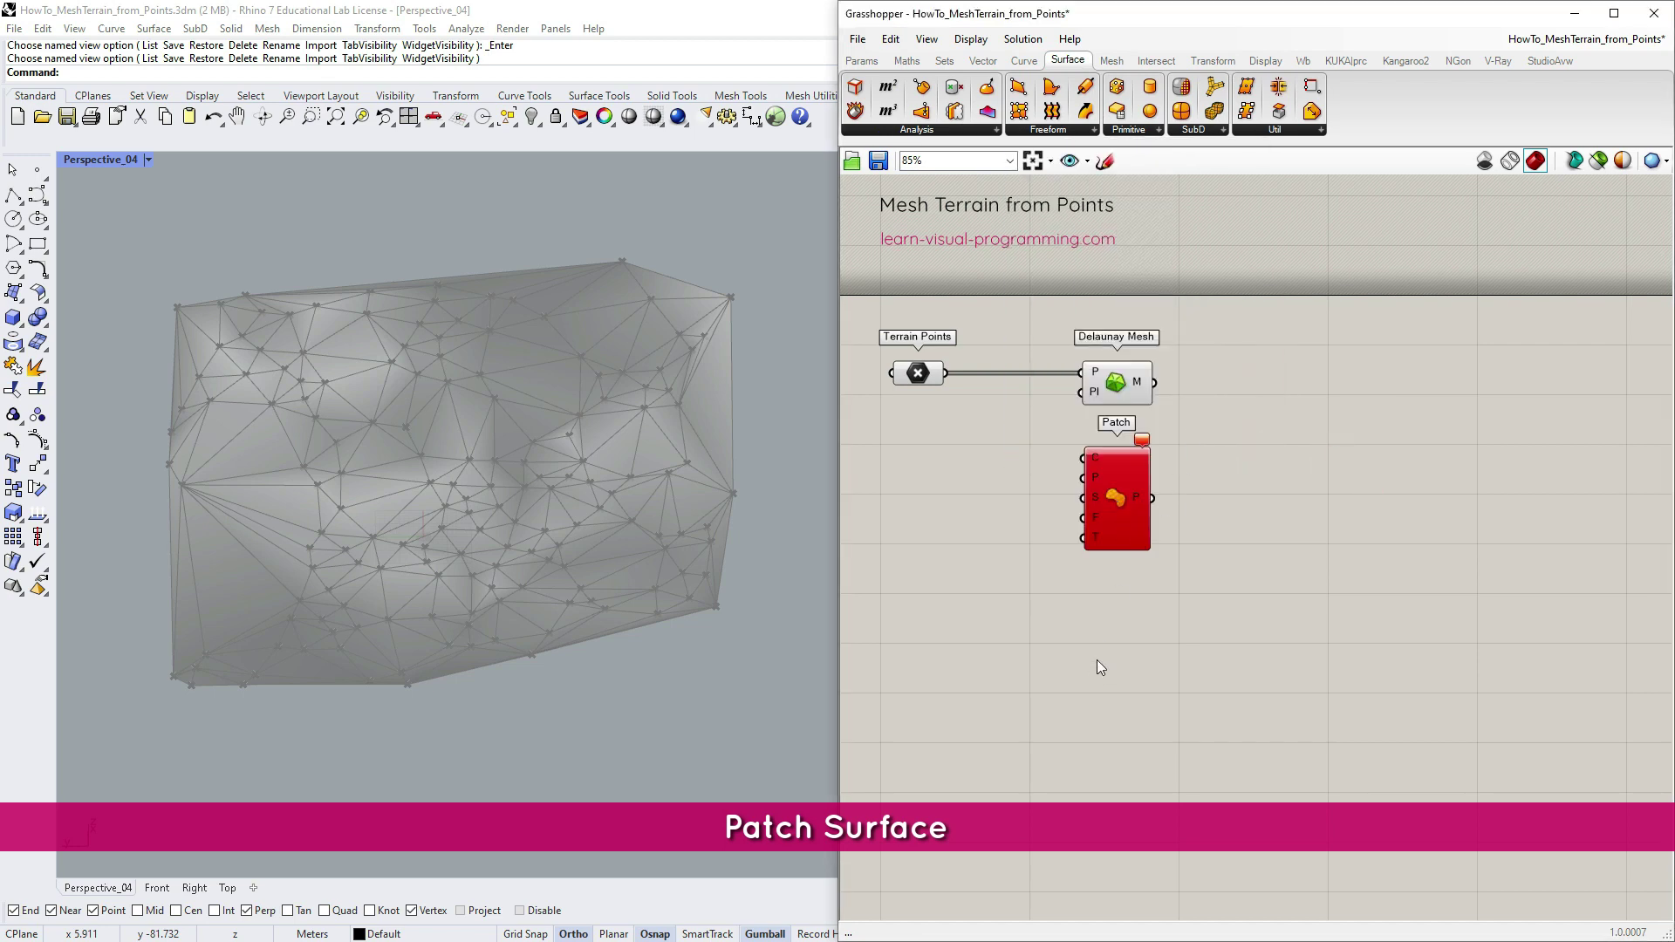
mouse_move(1096, 458)
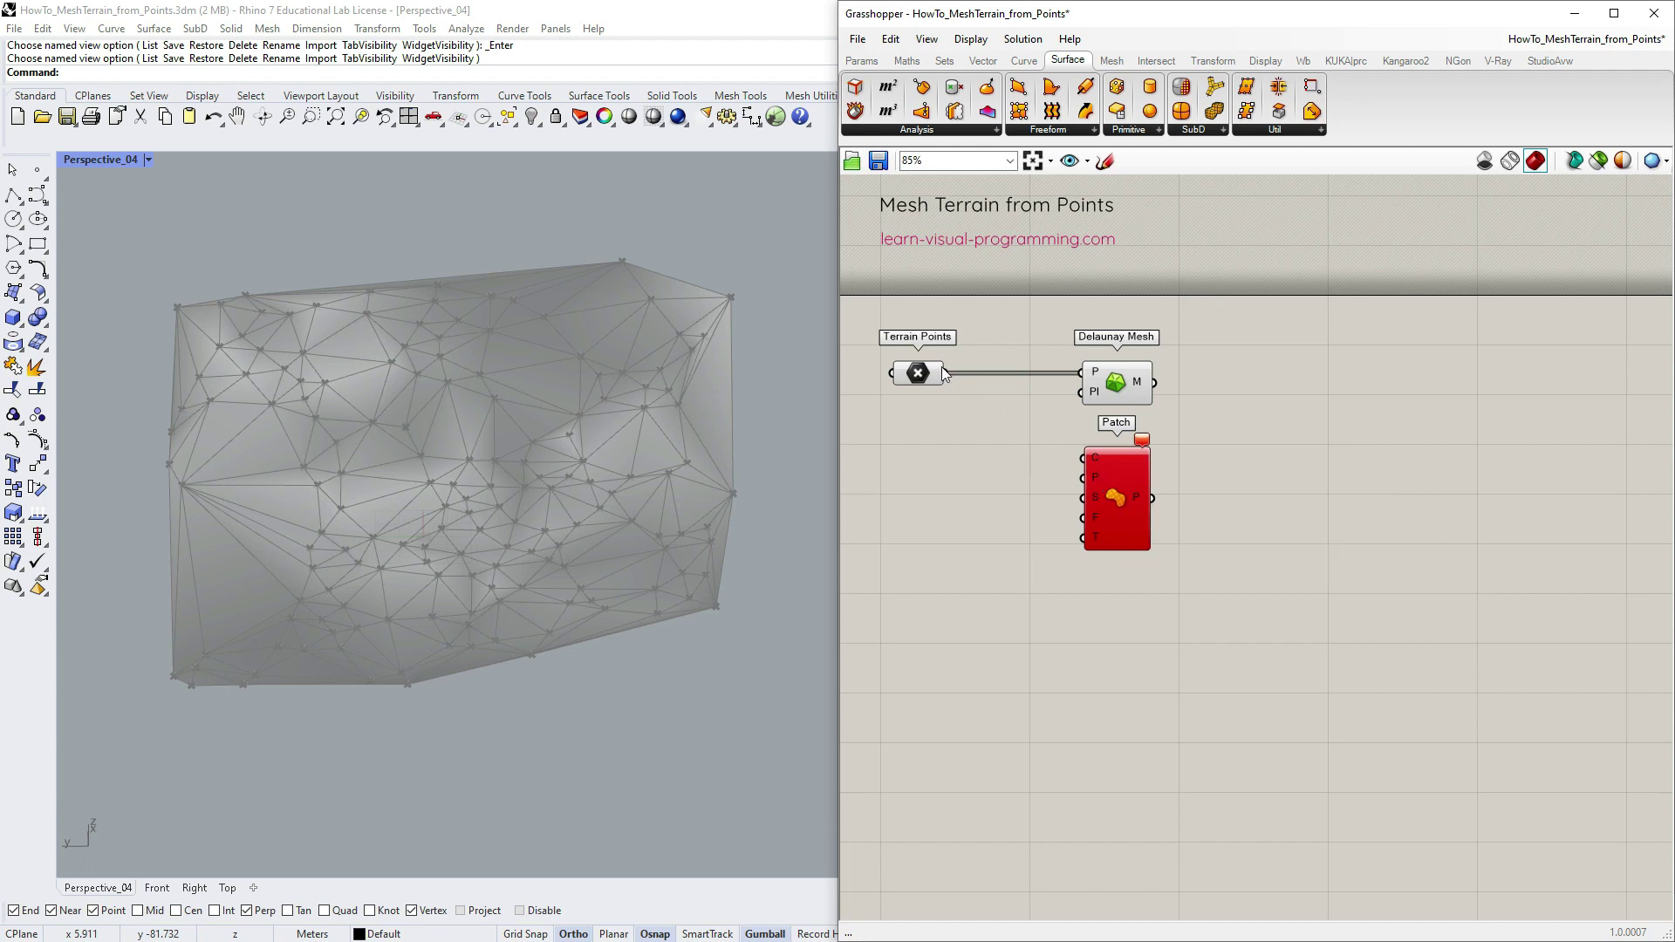
drag(1082, 483, 1083, 477)
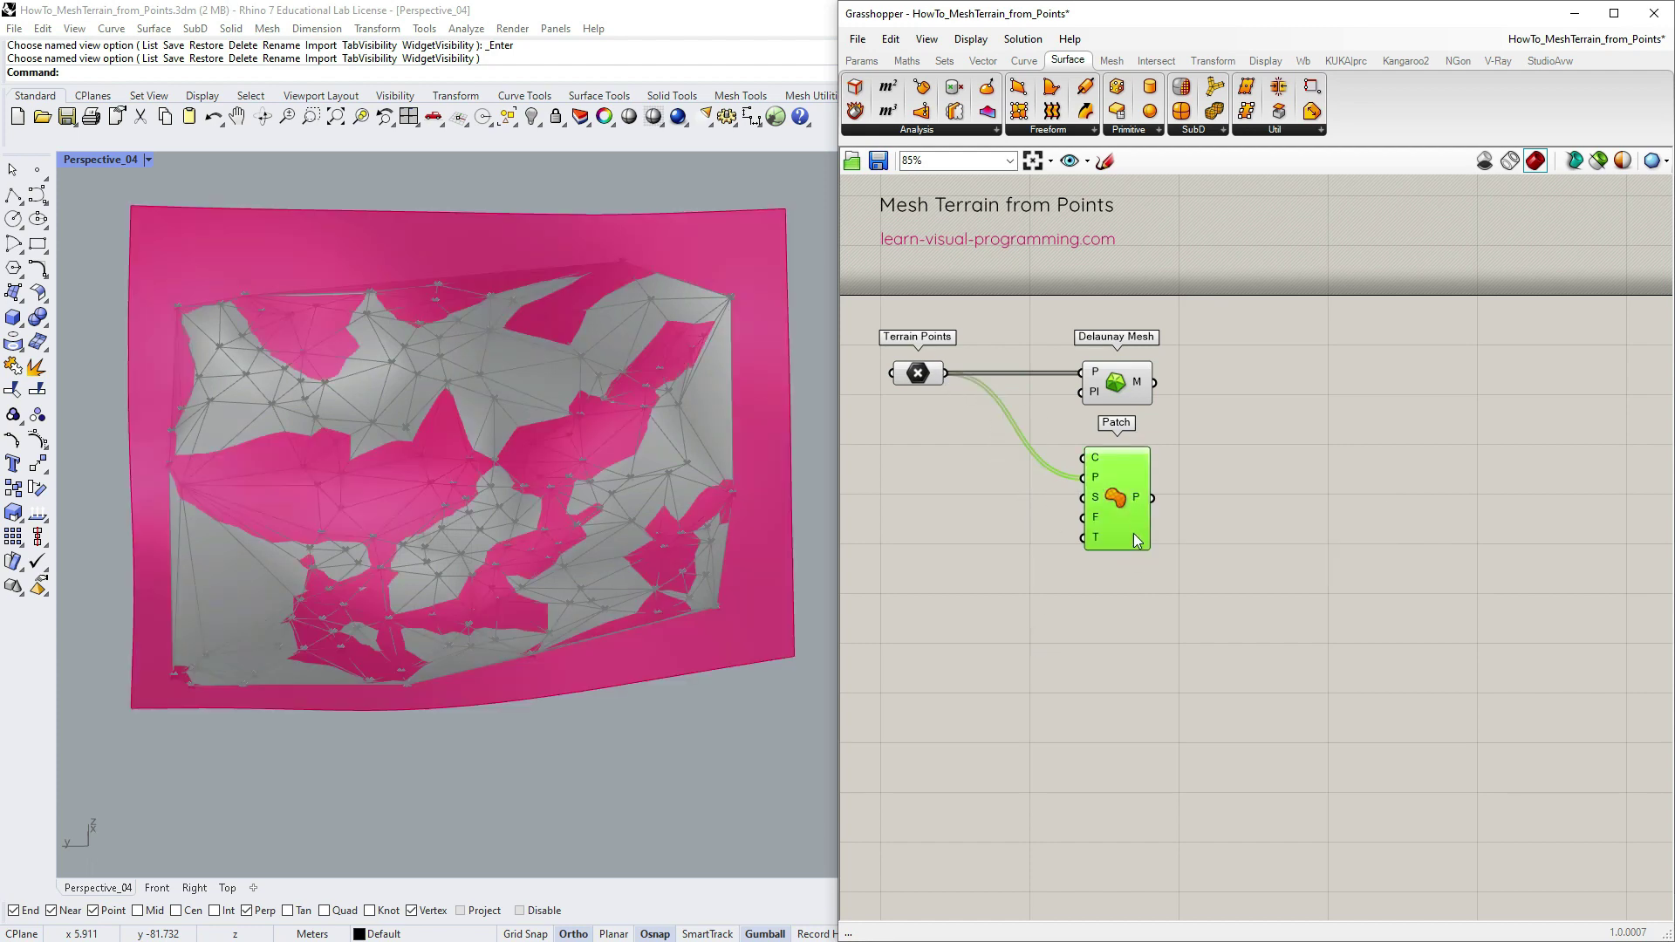
- Delete the Delaunay Mesh component and line up Terrain Points with the Patch component's points input
click(1115, 382)
key(Delete)
click(916, 373)
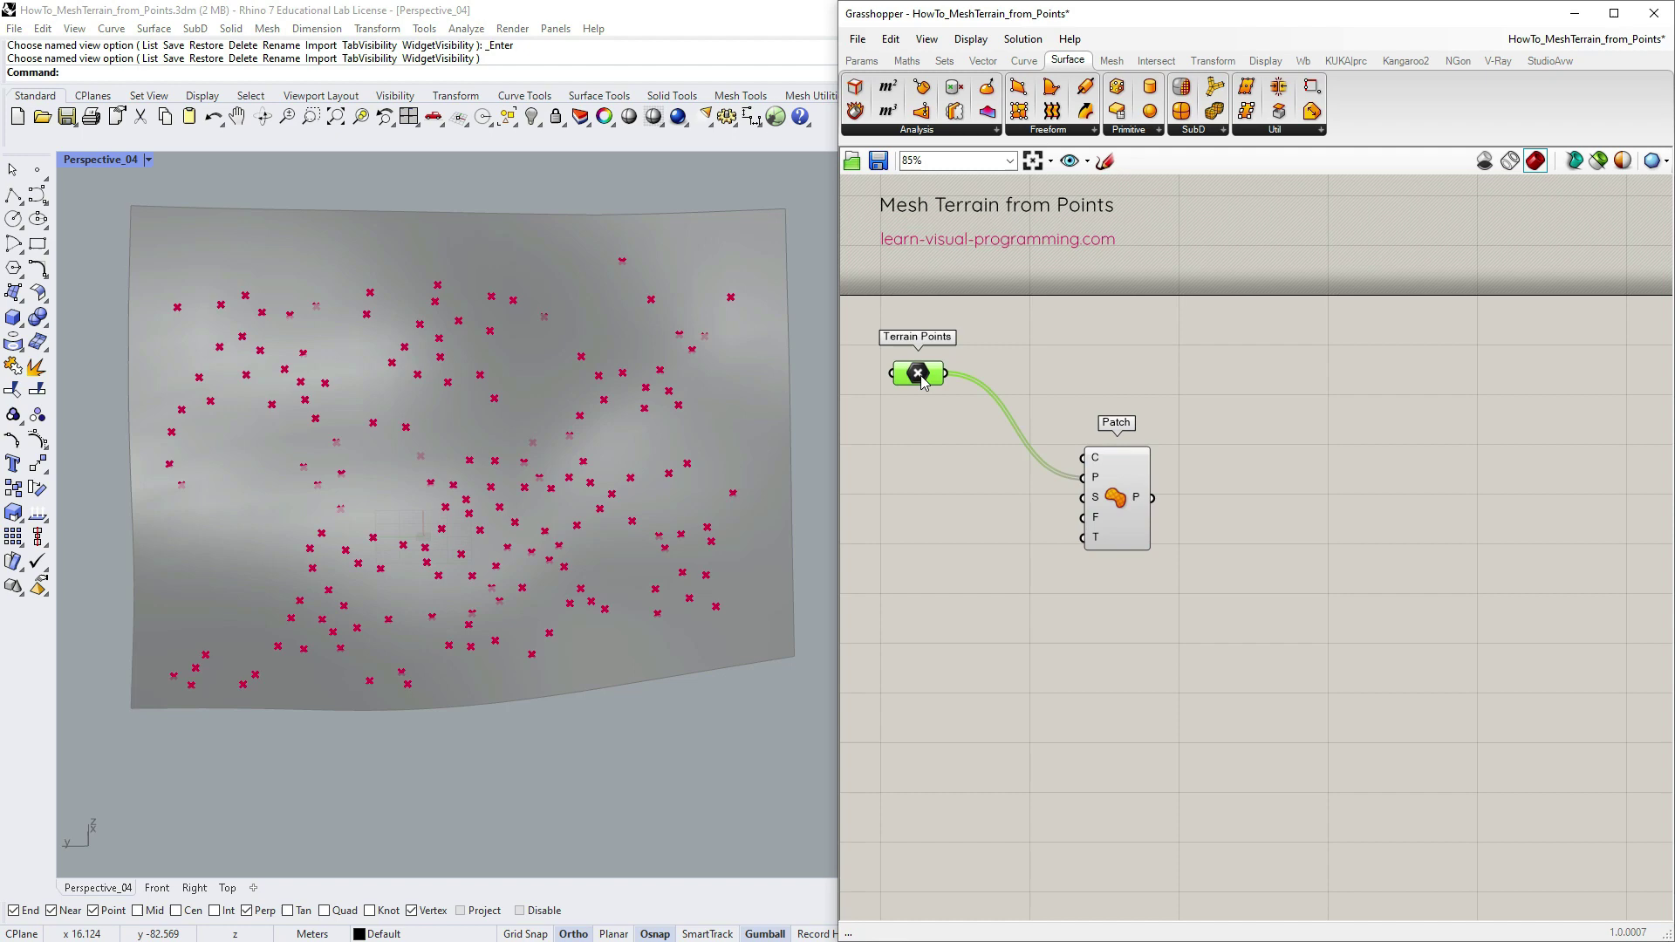
right_drag(535, 546, 785, 379)
drag(923, 381, 918, 486)
drag(1117, 499, 1073, 499)
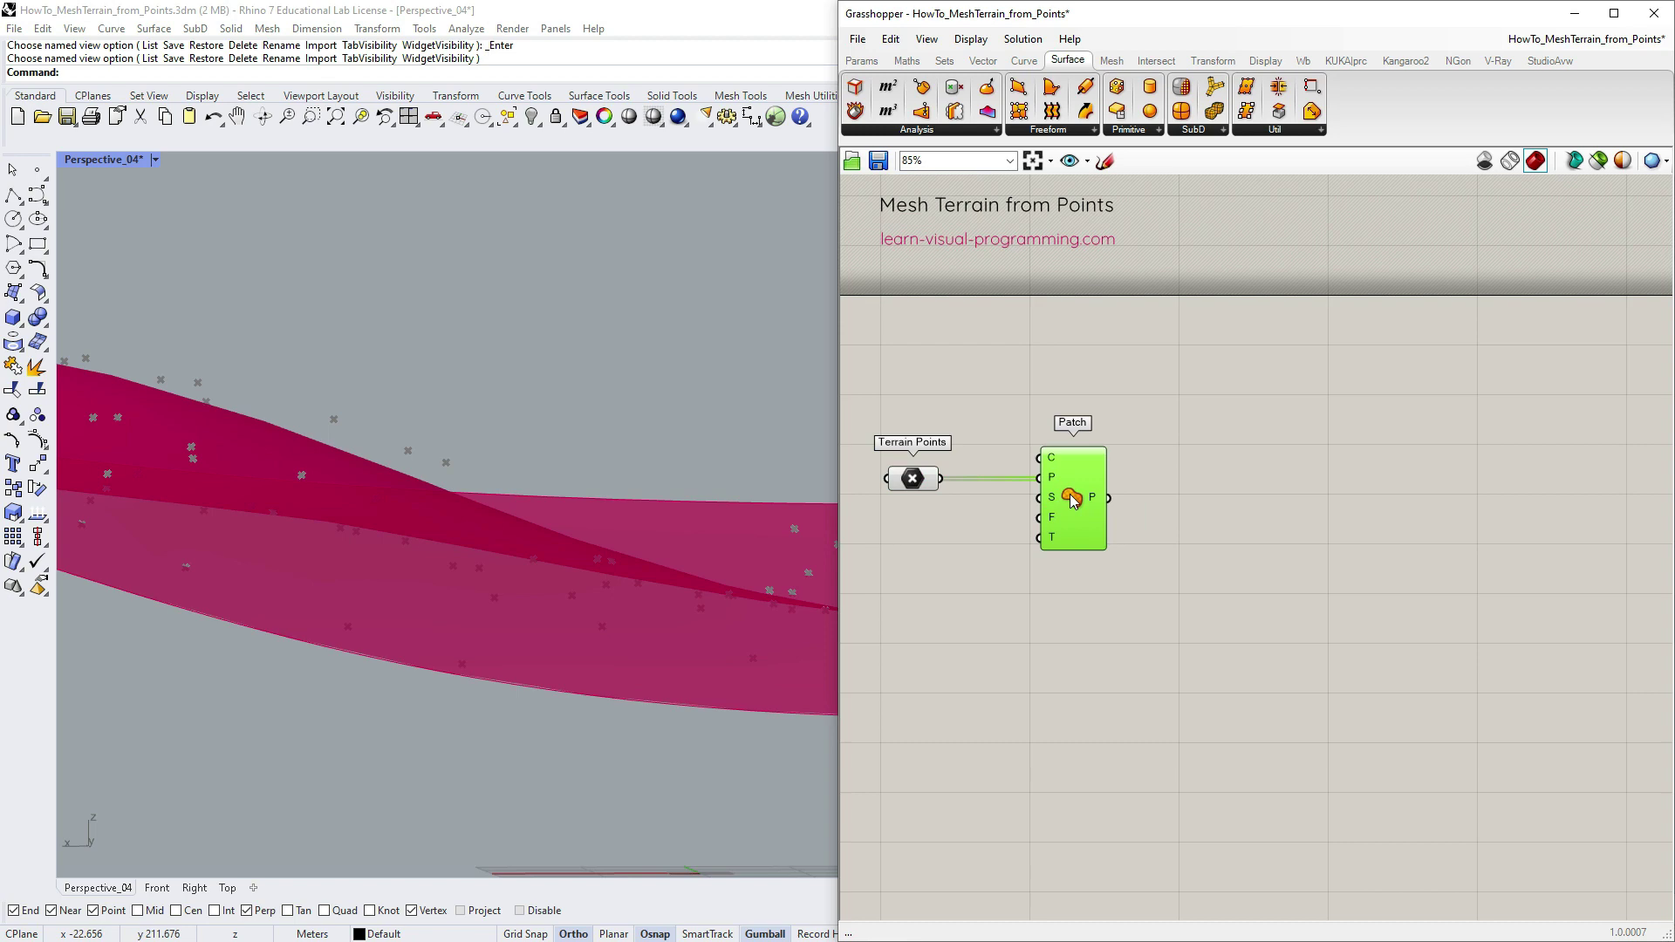
drag(1071, 494, 1065, 494)
click(909, 484)
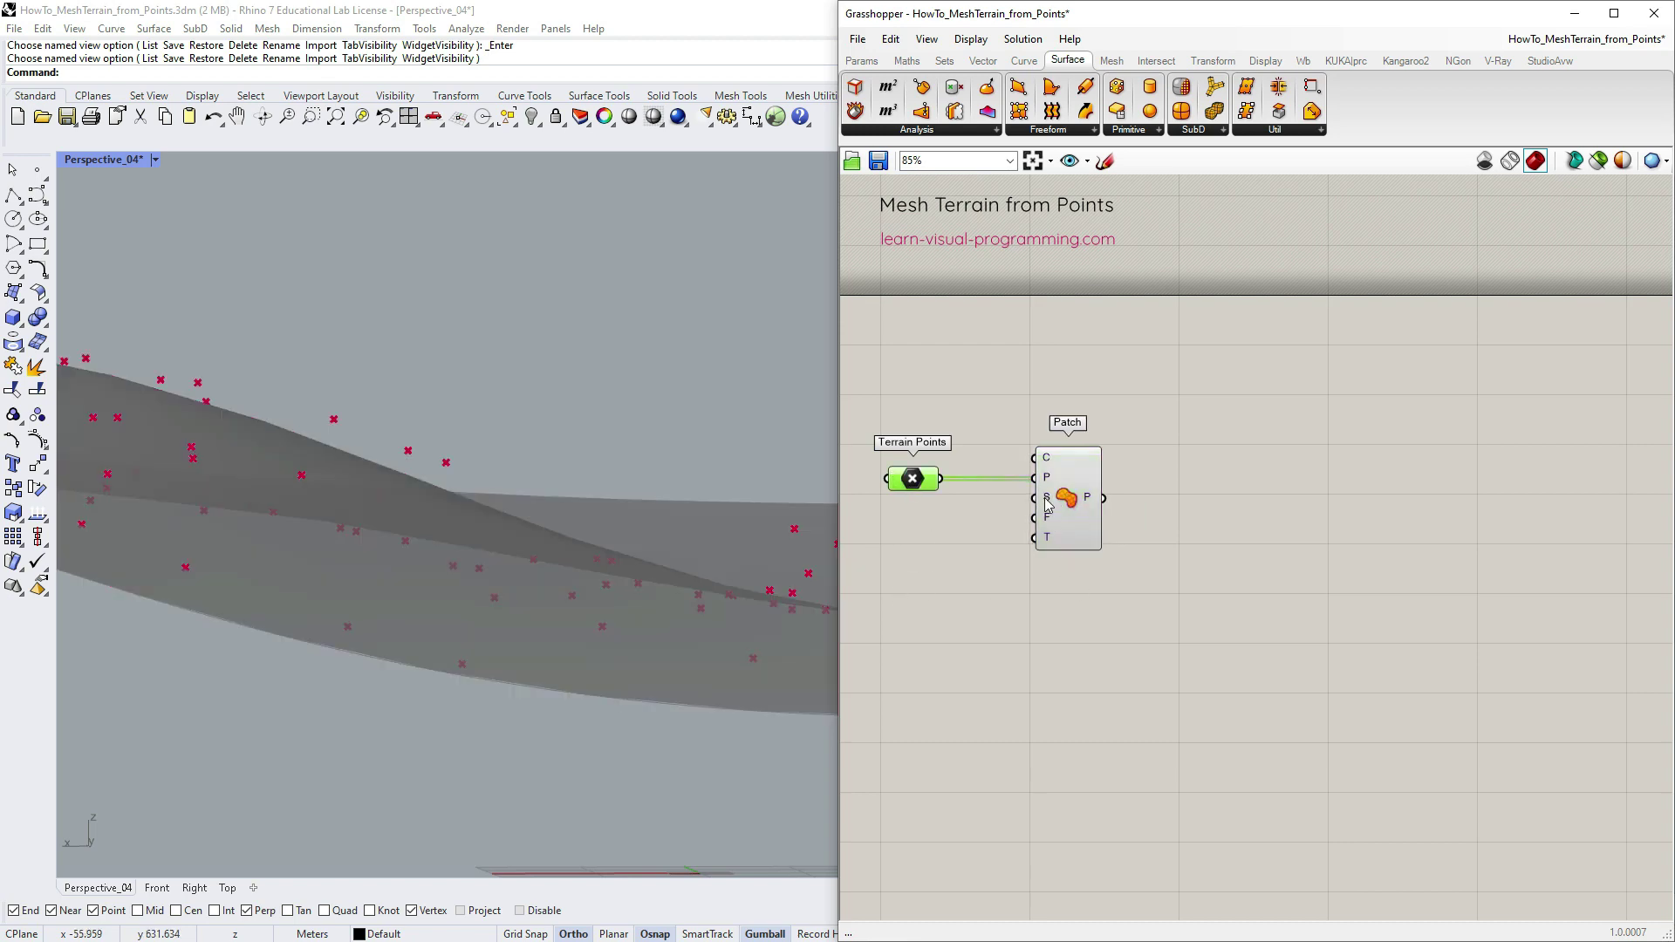
- Control the Patch spans and flexibility with number sliders set to 30 and 10.83
mouse_move(1048, 505)
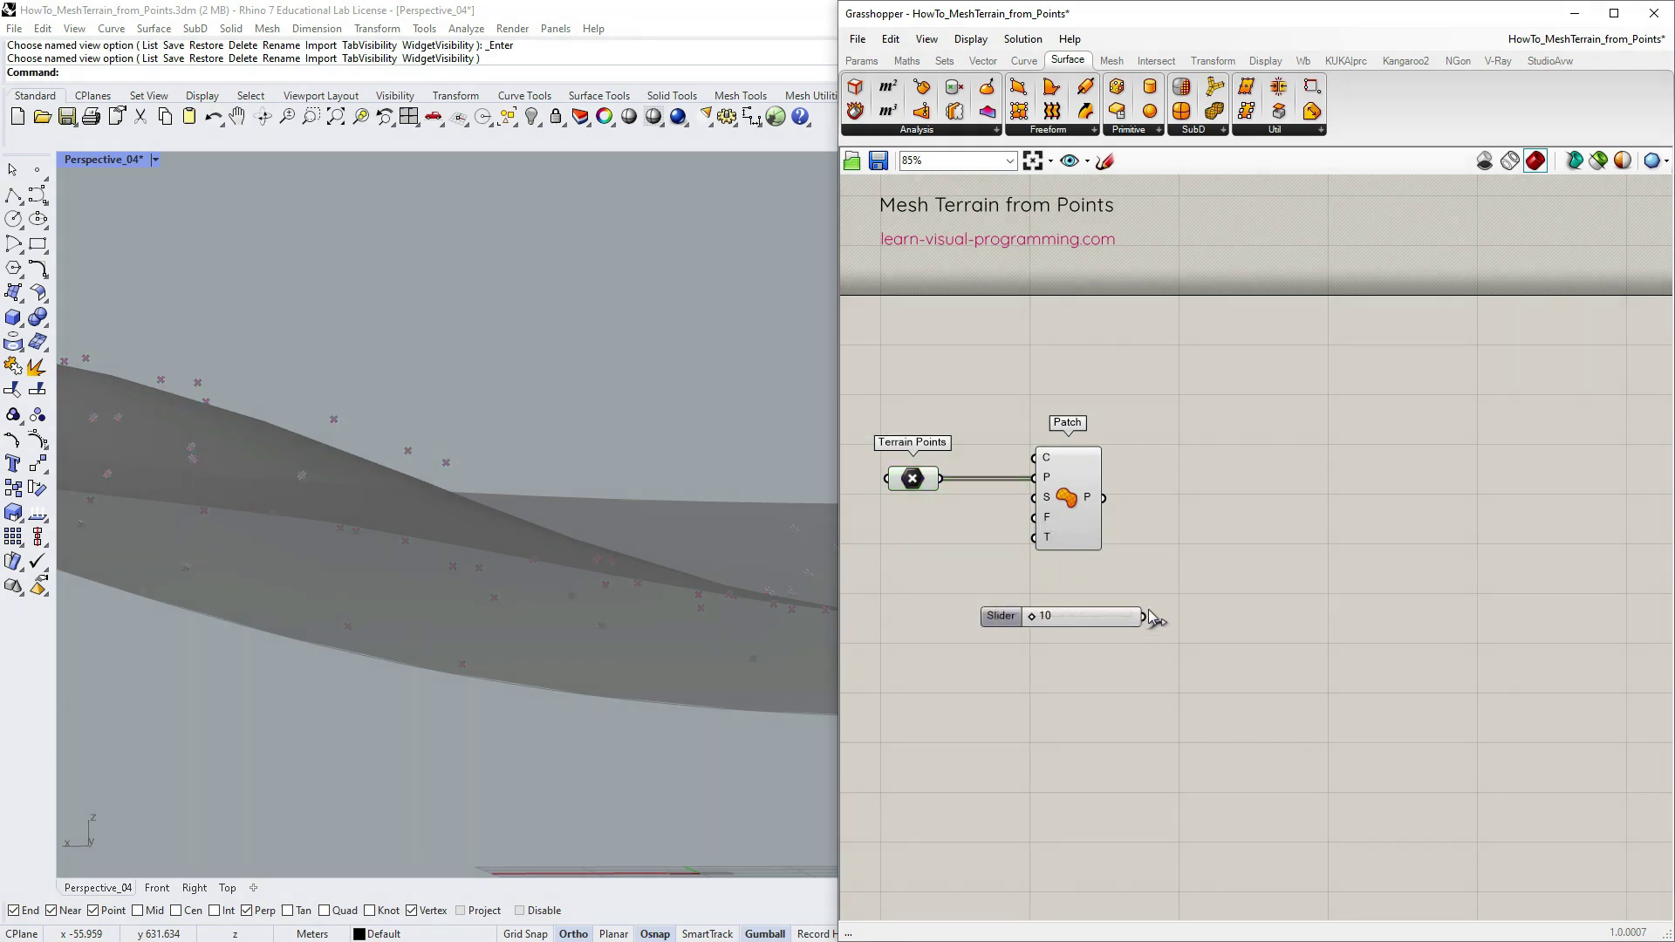
drag(1153, 610, 1035, 498)
drag(1098, 613, 1157, 580)
click(918, 486)
mouse_move(1047, 521)
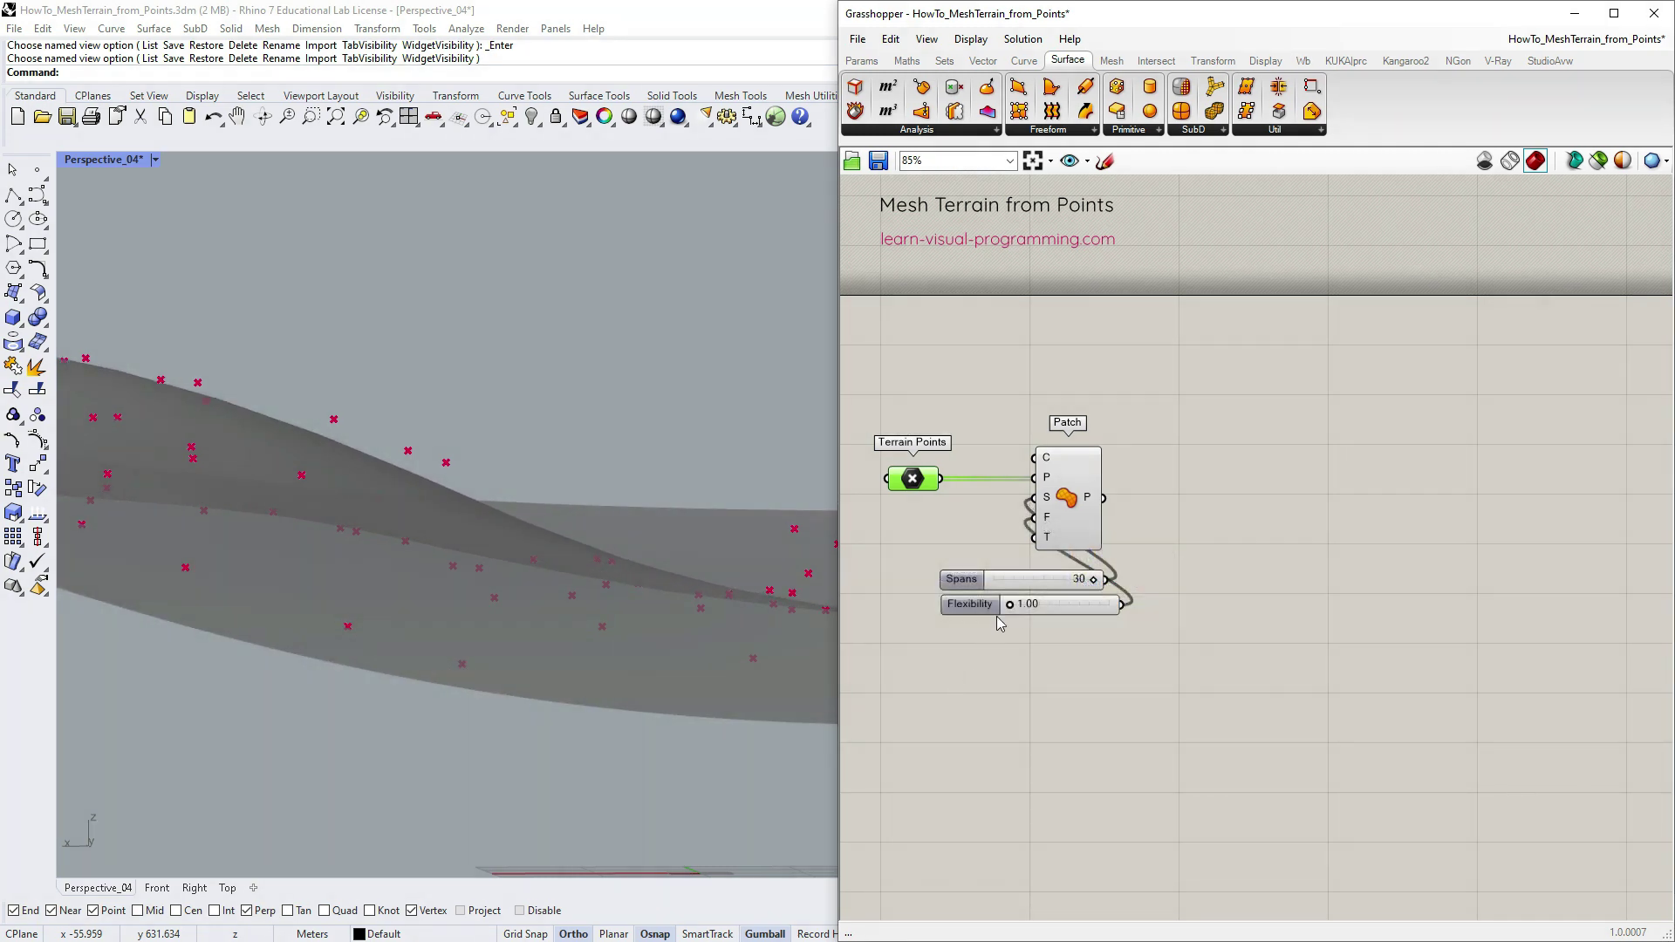
drag(1010, 602, 1064, 606)
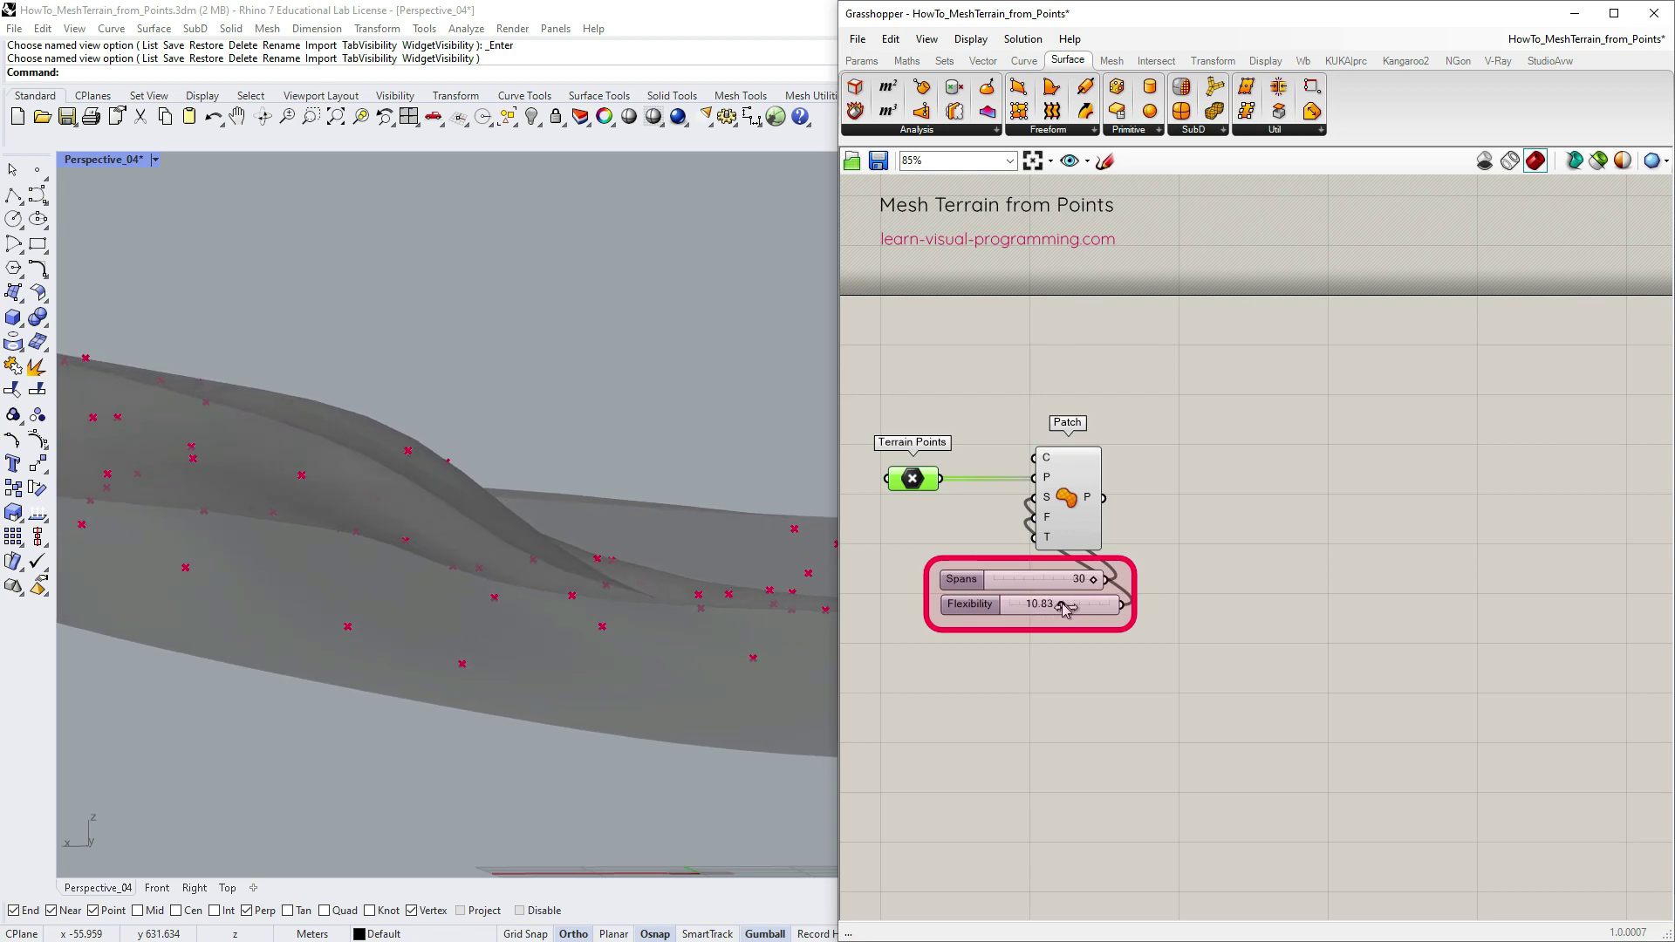
right_drag(668, 515, 477, 549)
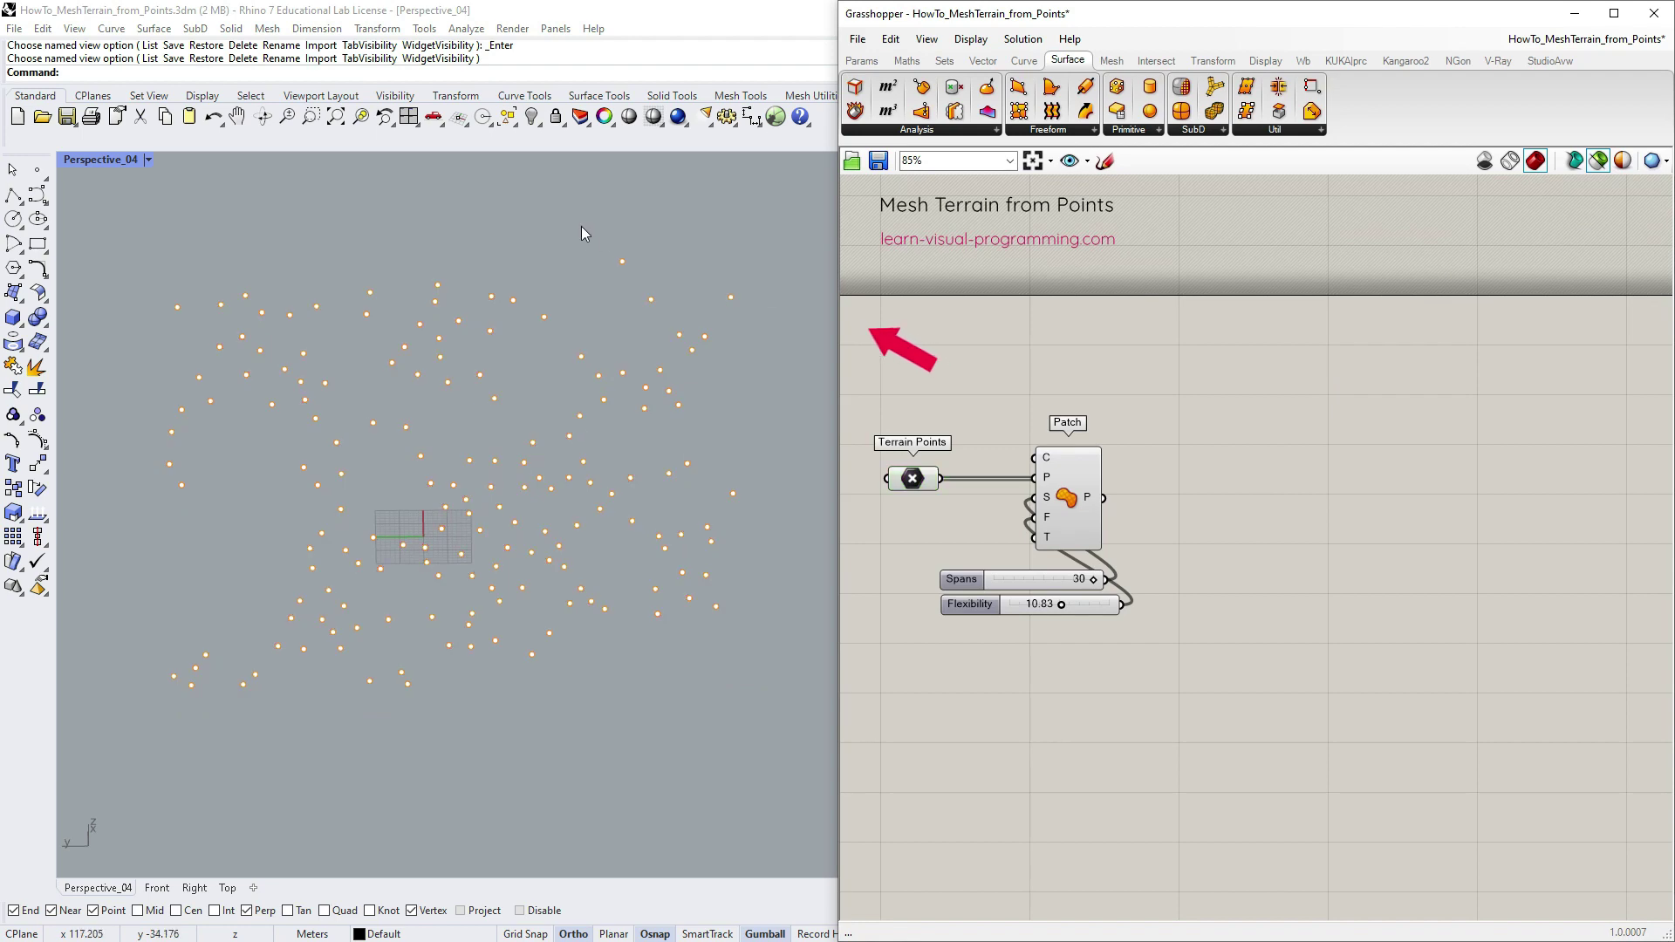
- Duplicate the farthest terrain point along the horizontal to extend the point set
click(622, 261)
drag(602, 261, 644, 261)
click(788, 278)
- Reference all terrain points again in the Terrain Points parameter, including the duplicated one
right_click(908, 479)
click(999, 733)
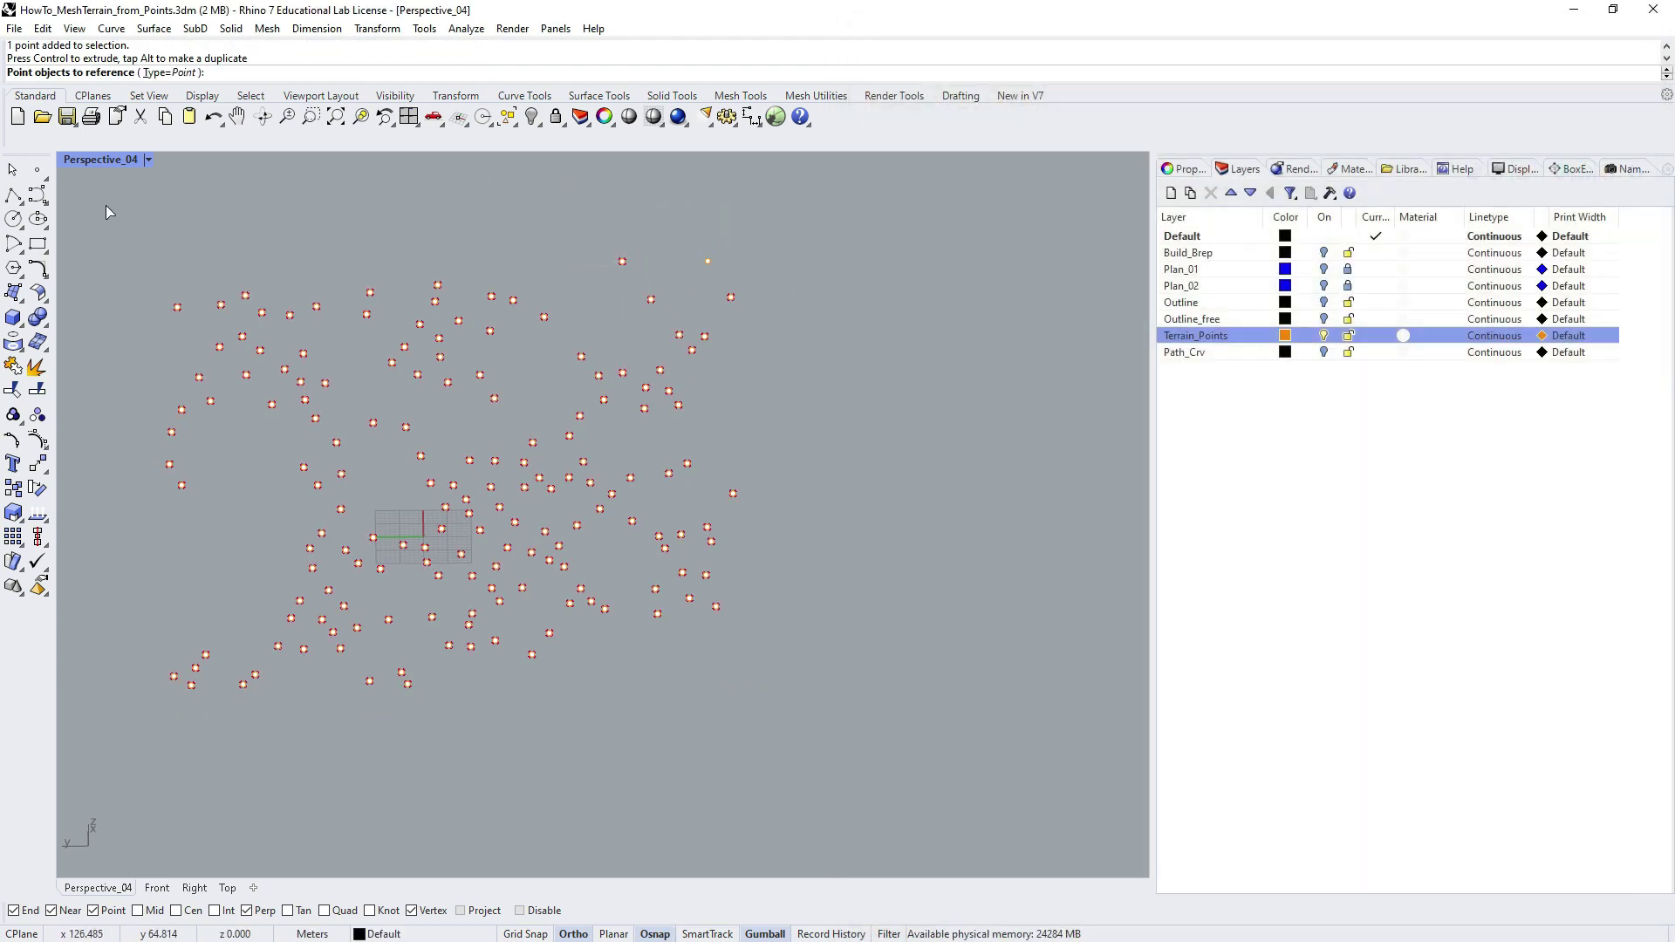
drag(107, 212, 813, 772)
key(Return)
- Try moving the duplicated point vertically to test how the patch surface responds
click(709, 259)
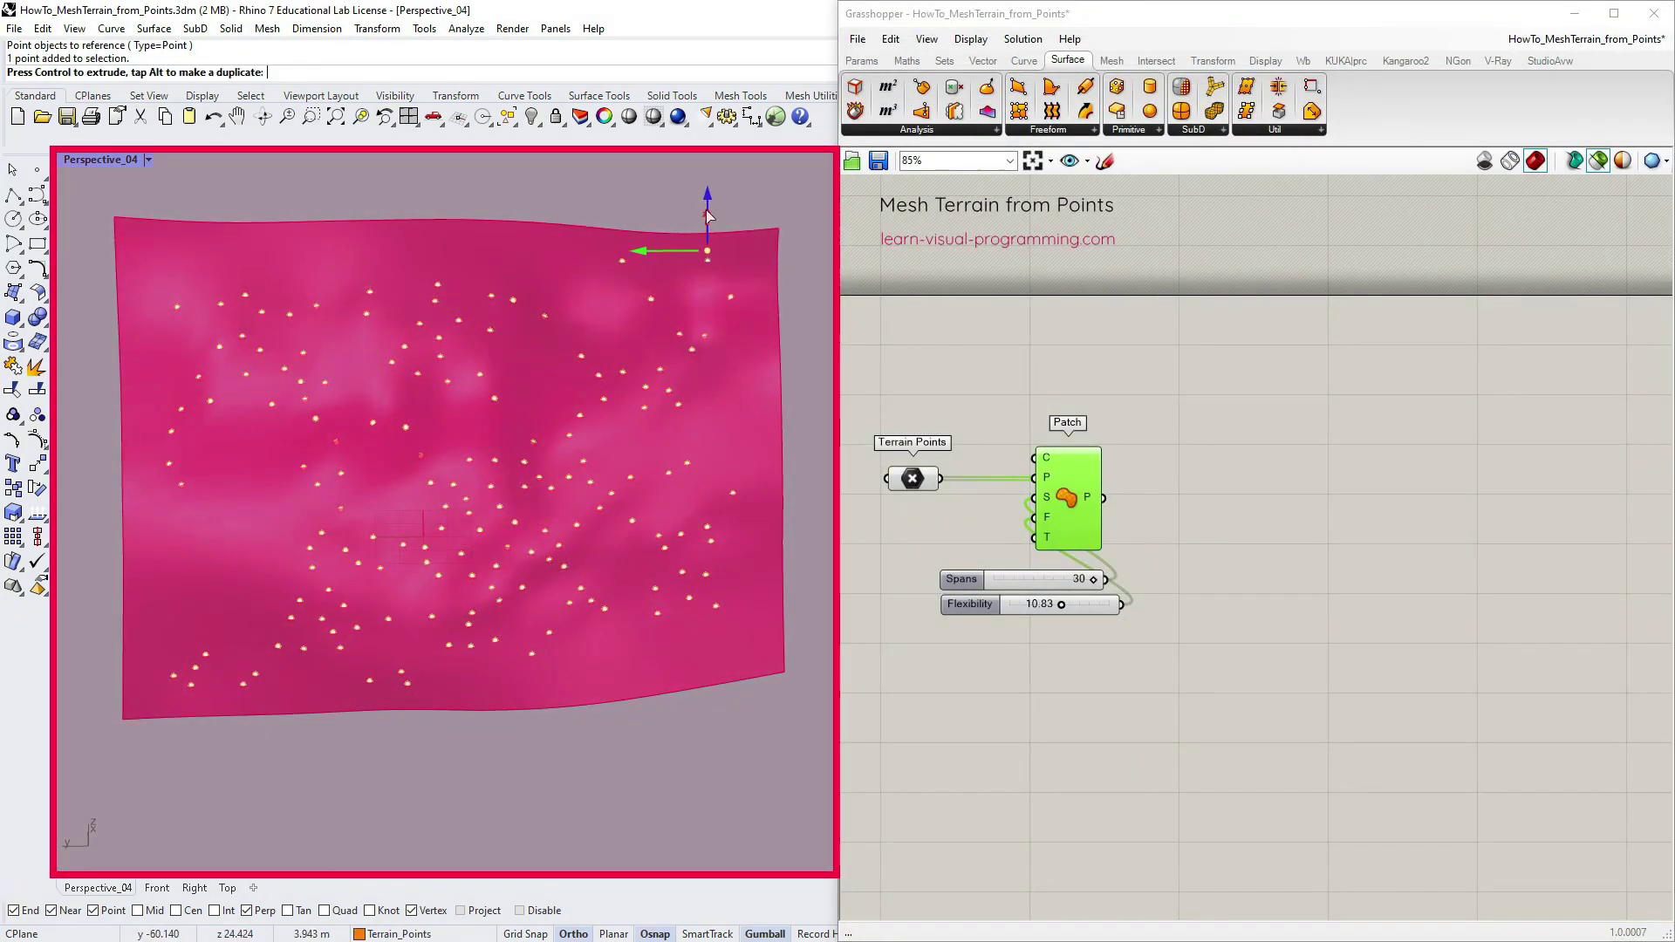
drag(706, 209, 655, 248)
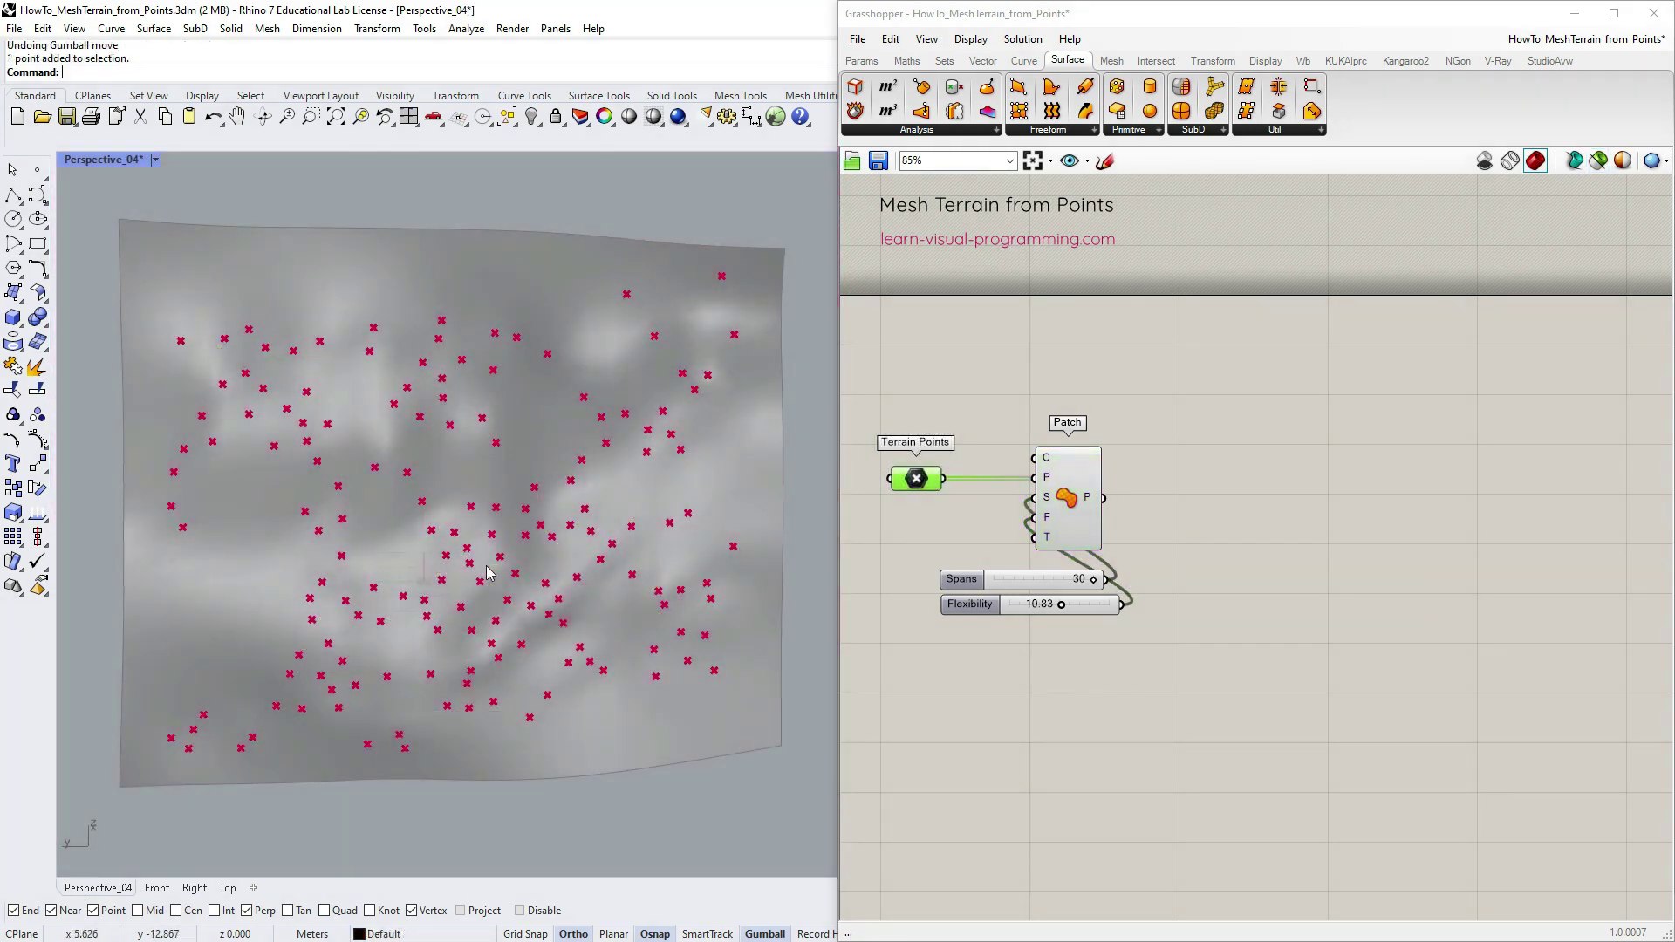
- Add a Curve parameter, reference the rectangular outline curve in it, and connect it to Patch's curve input C
key(Return)
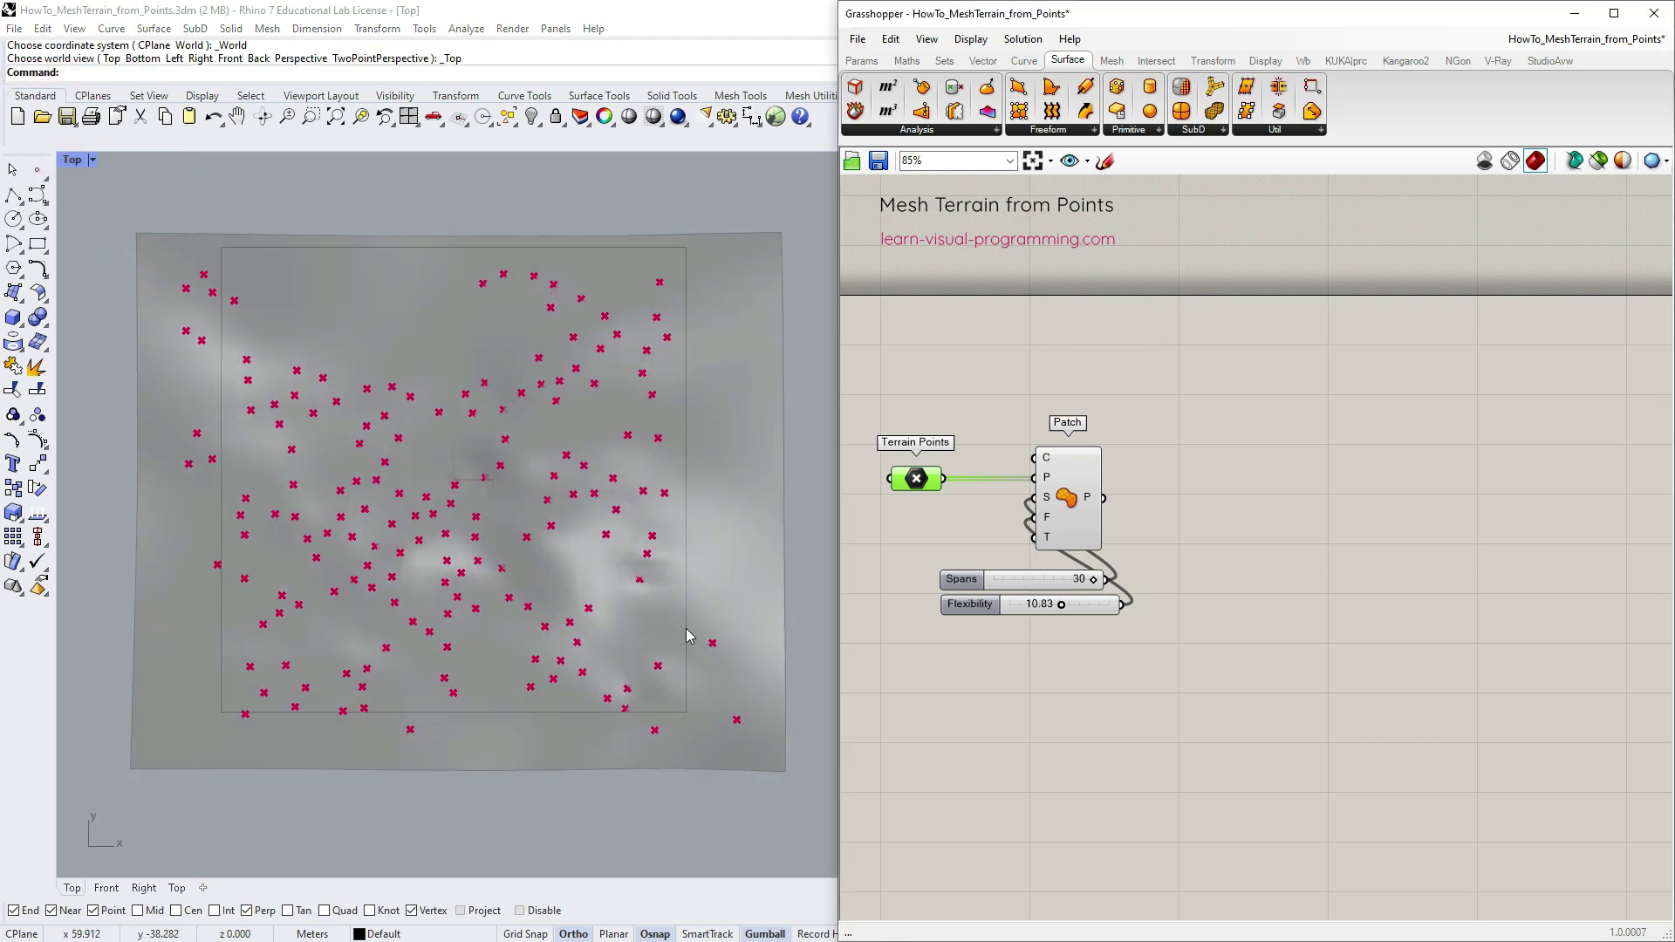
click(685, 628)
click(861, 60)
drag(913, 85, 912, 396)
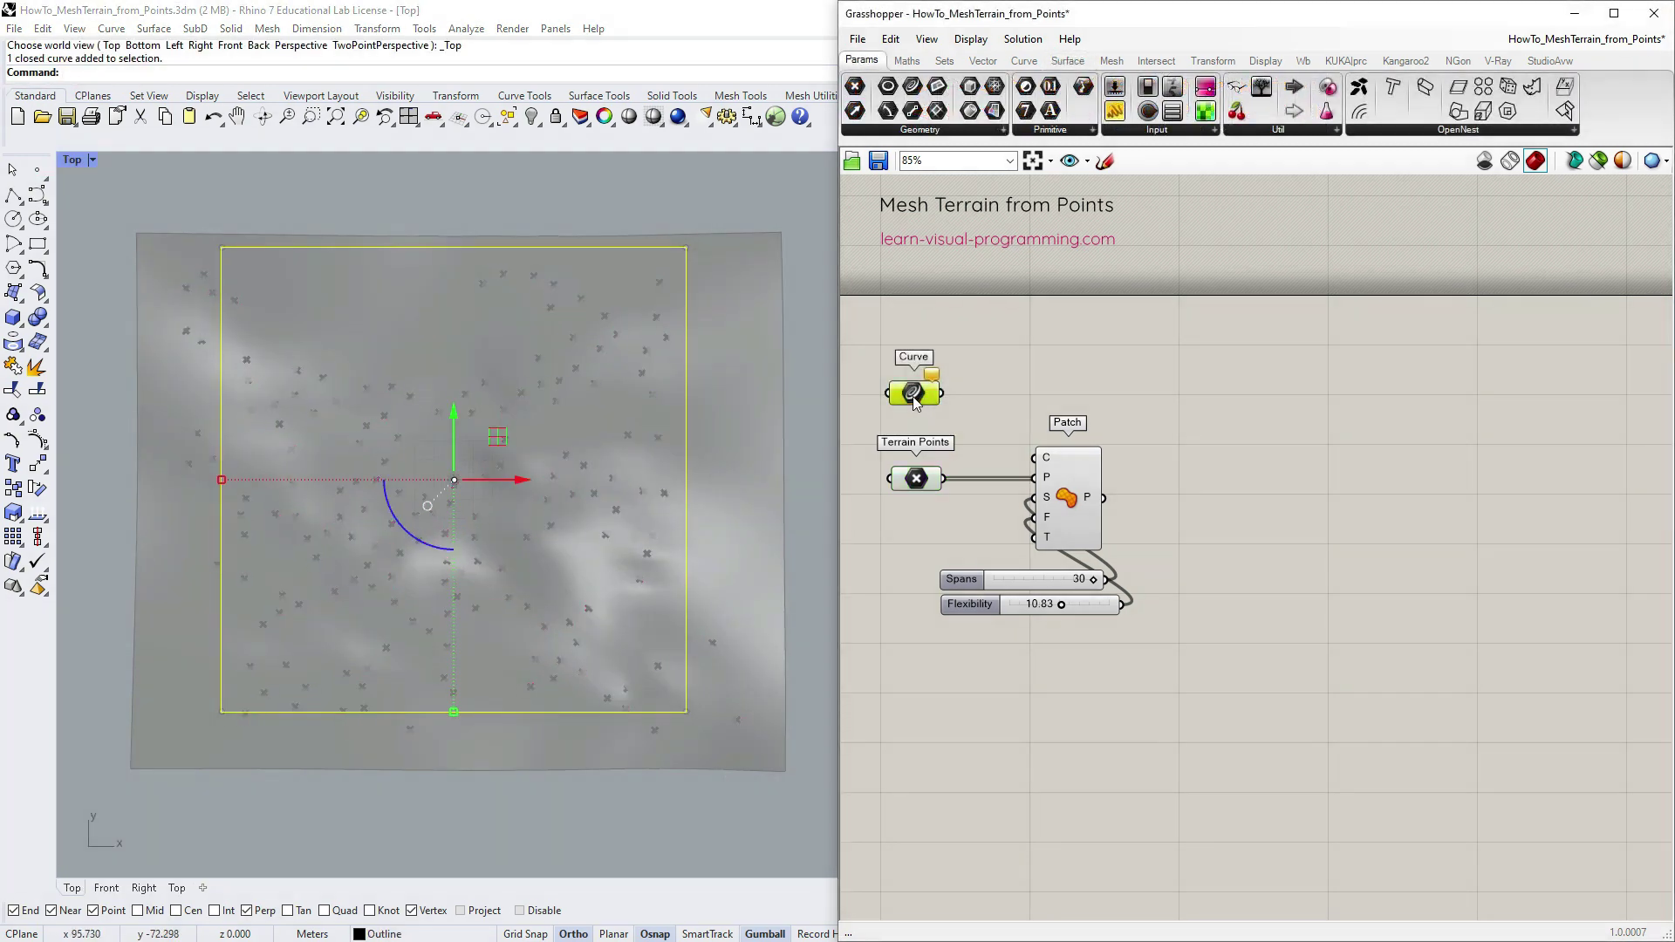
right_click(912, 396)
click(991, 637)
drag(941, 392, 1034, 458)
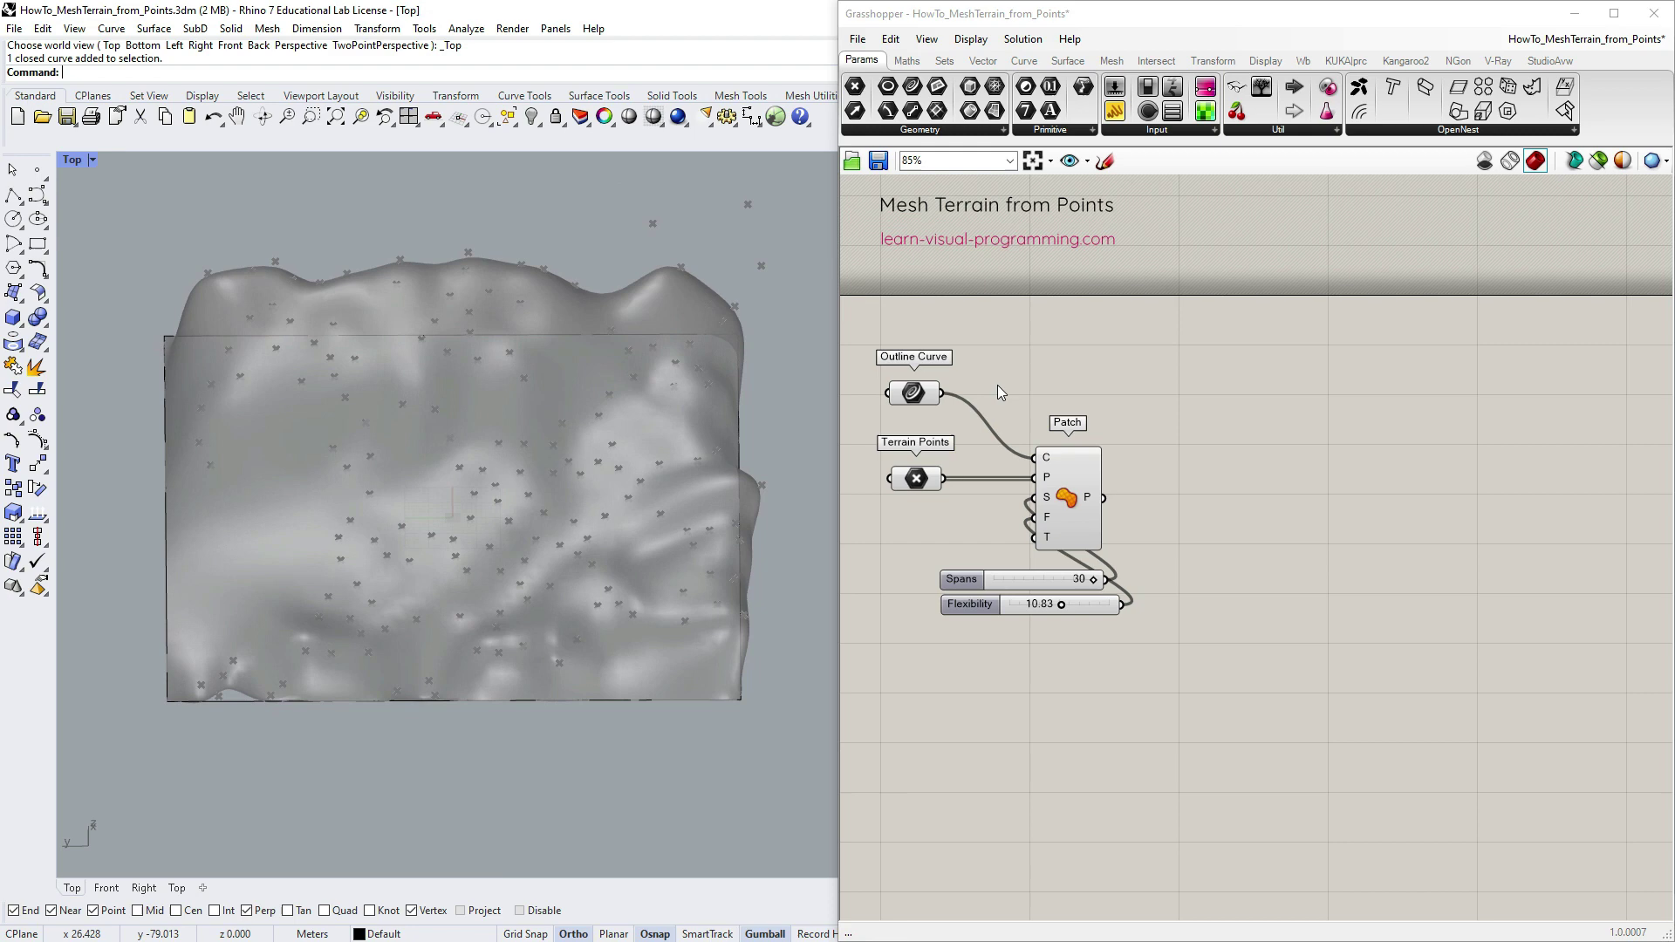
- Reference the larger rectangular outline in the Outline Curve parameter and inspect its effect on the patch
right_click(919, 395)
click(968, 636)
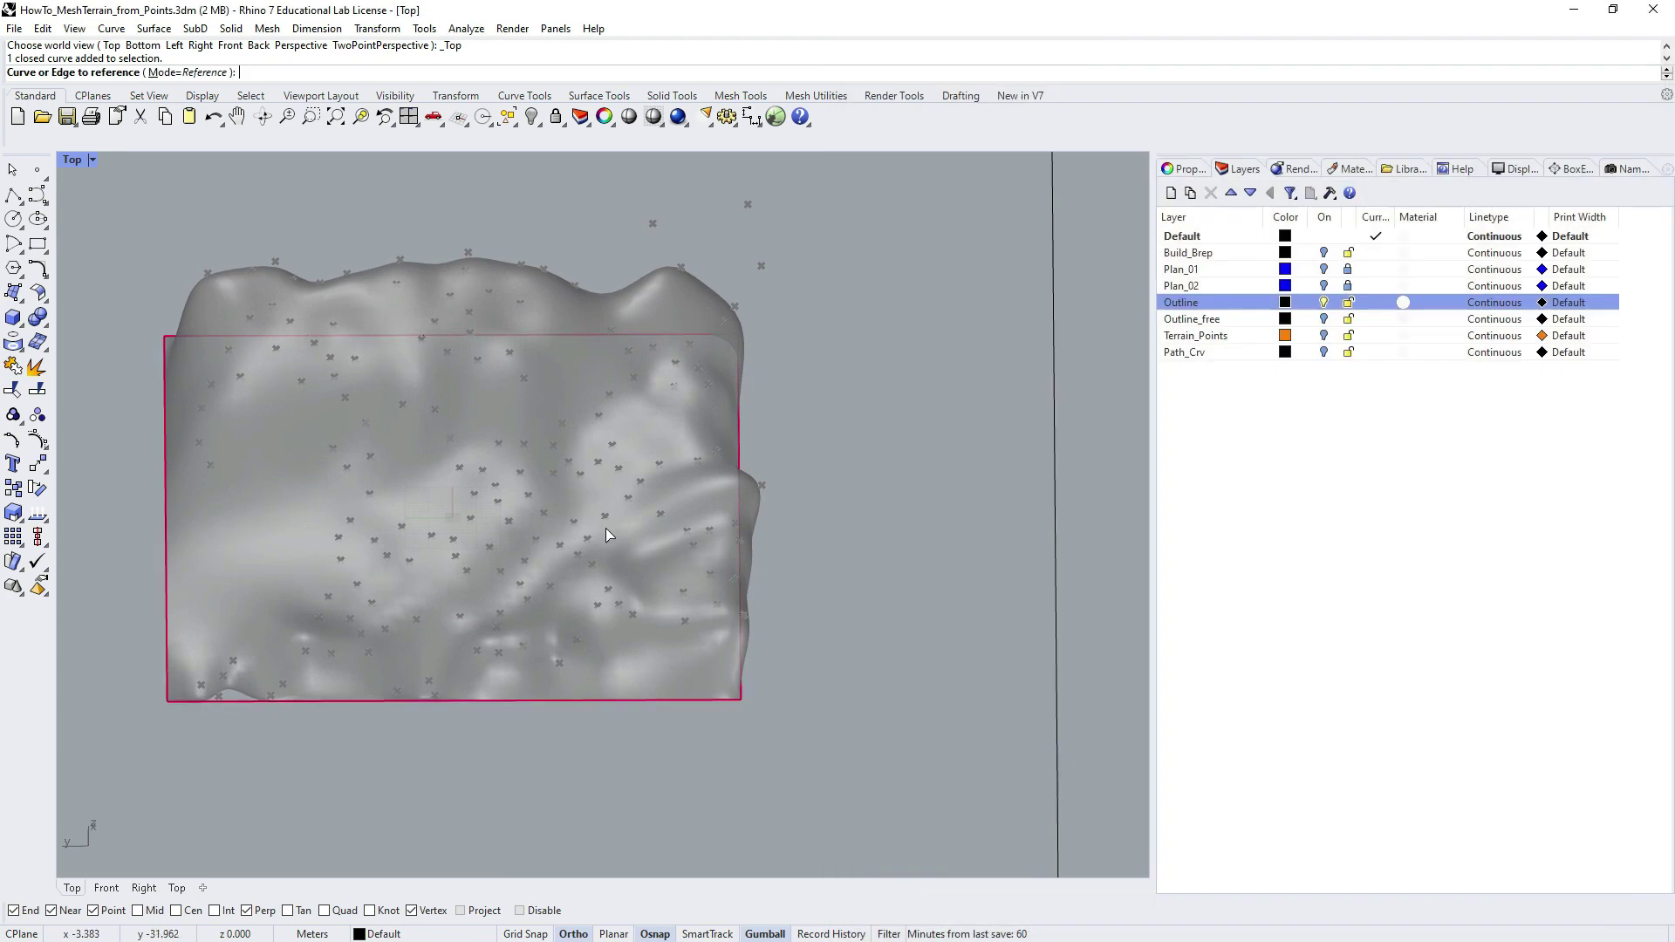
scroll(606, 528, down, 4)
click(499, 273)
ctrl+shift+right_drag(646, 630, 638, 532)
click(511, 545)
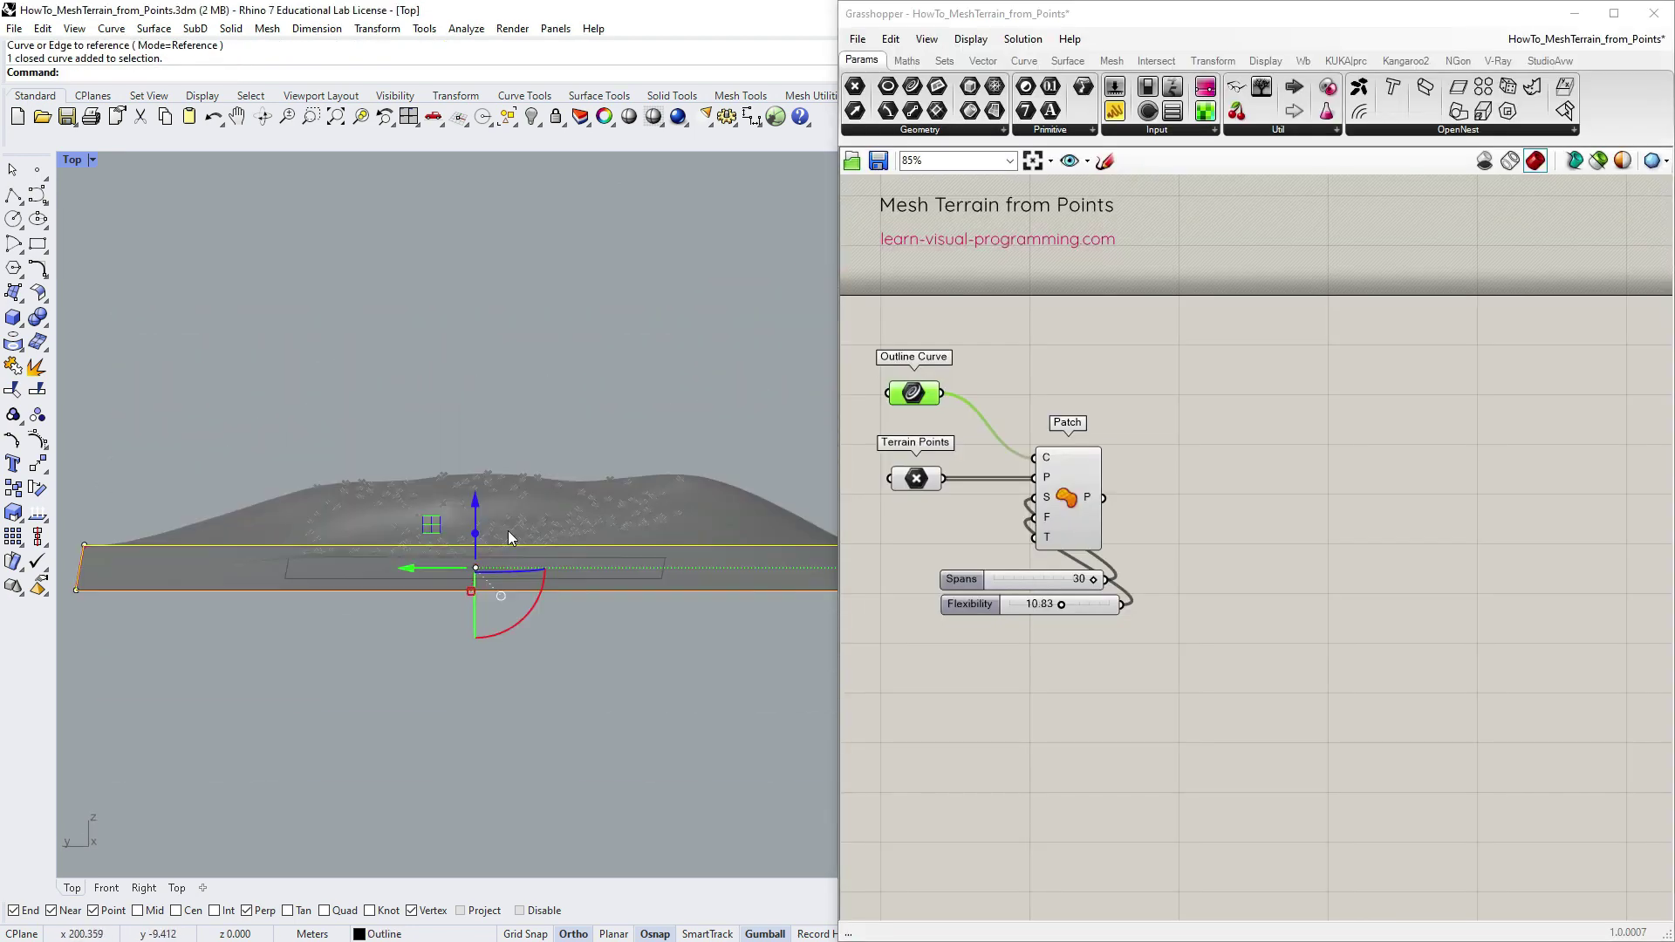
ctrl+shift+right_drag(510, 538, 559, 859)
right_drag(698, 706, 695, 659)
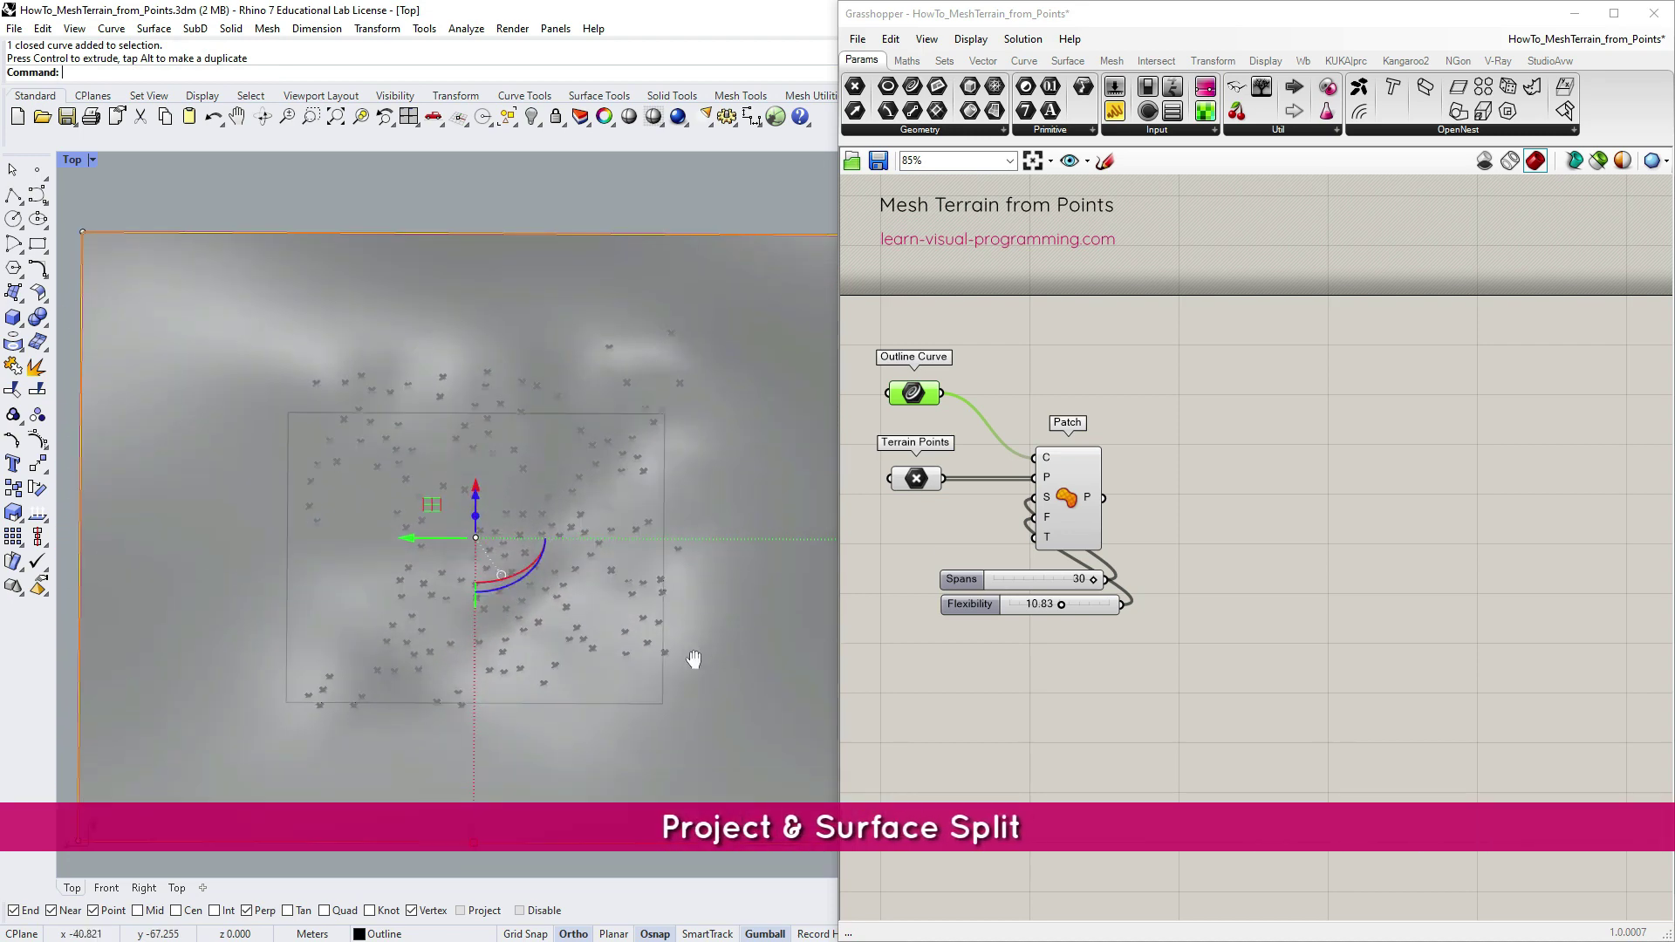
- Disconnect the Outline Curve from Patch's curve input C
right_click(1042, 457)
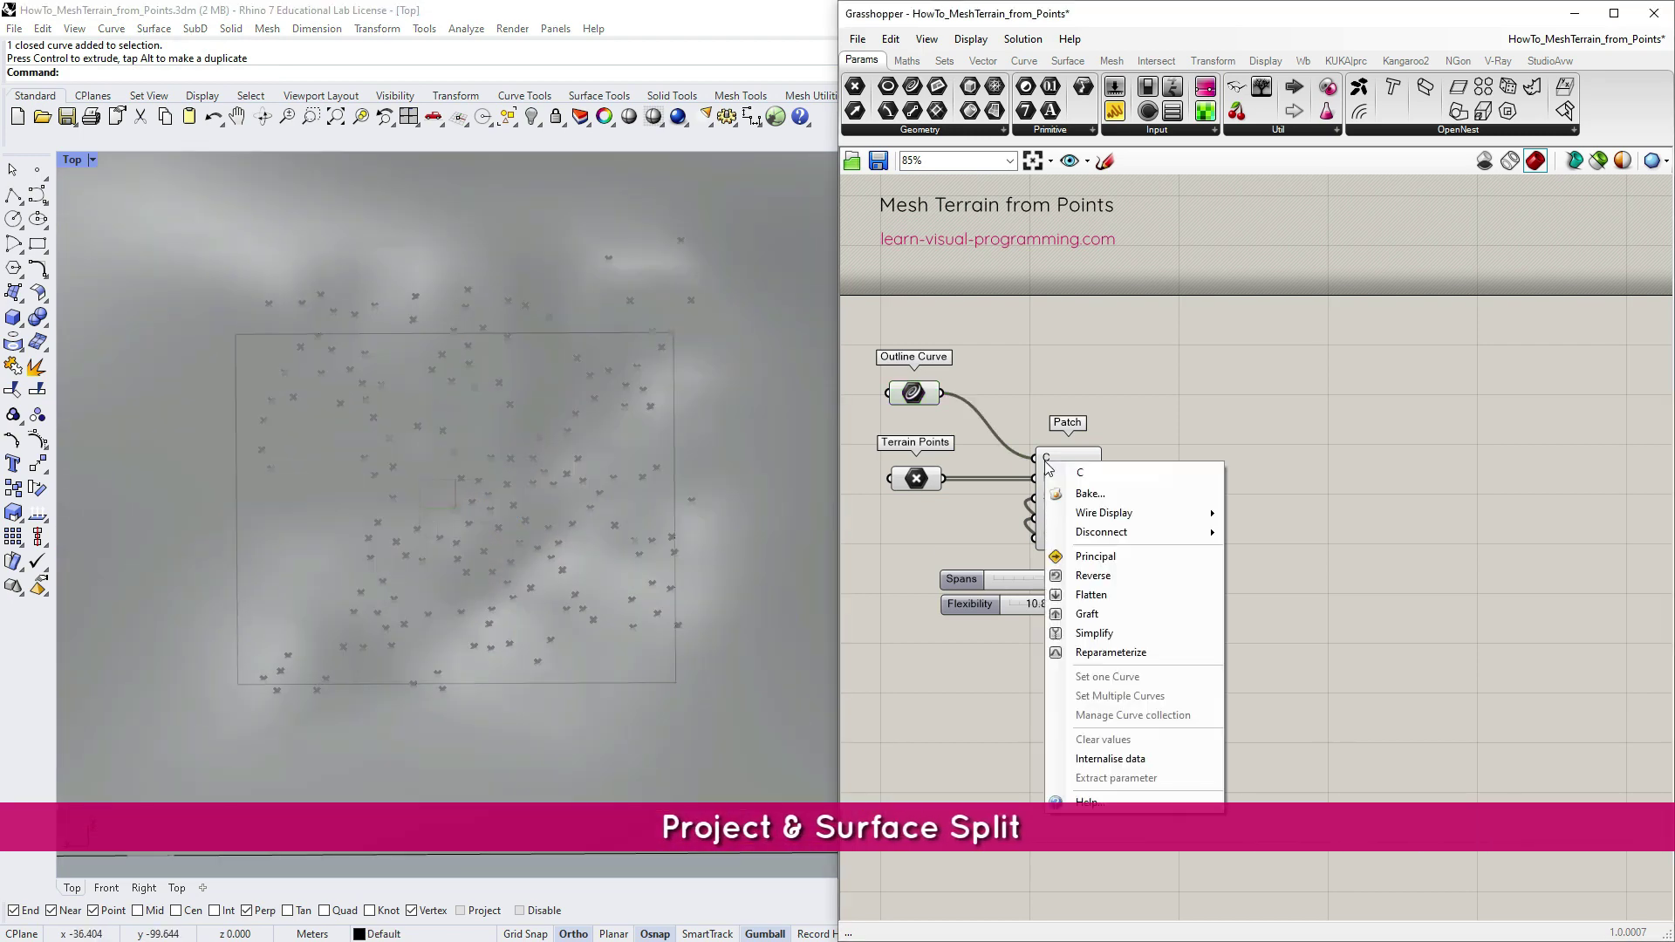
mouse_move(1158, 532)
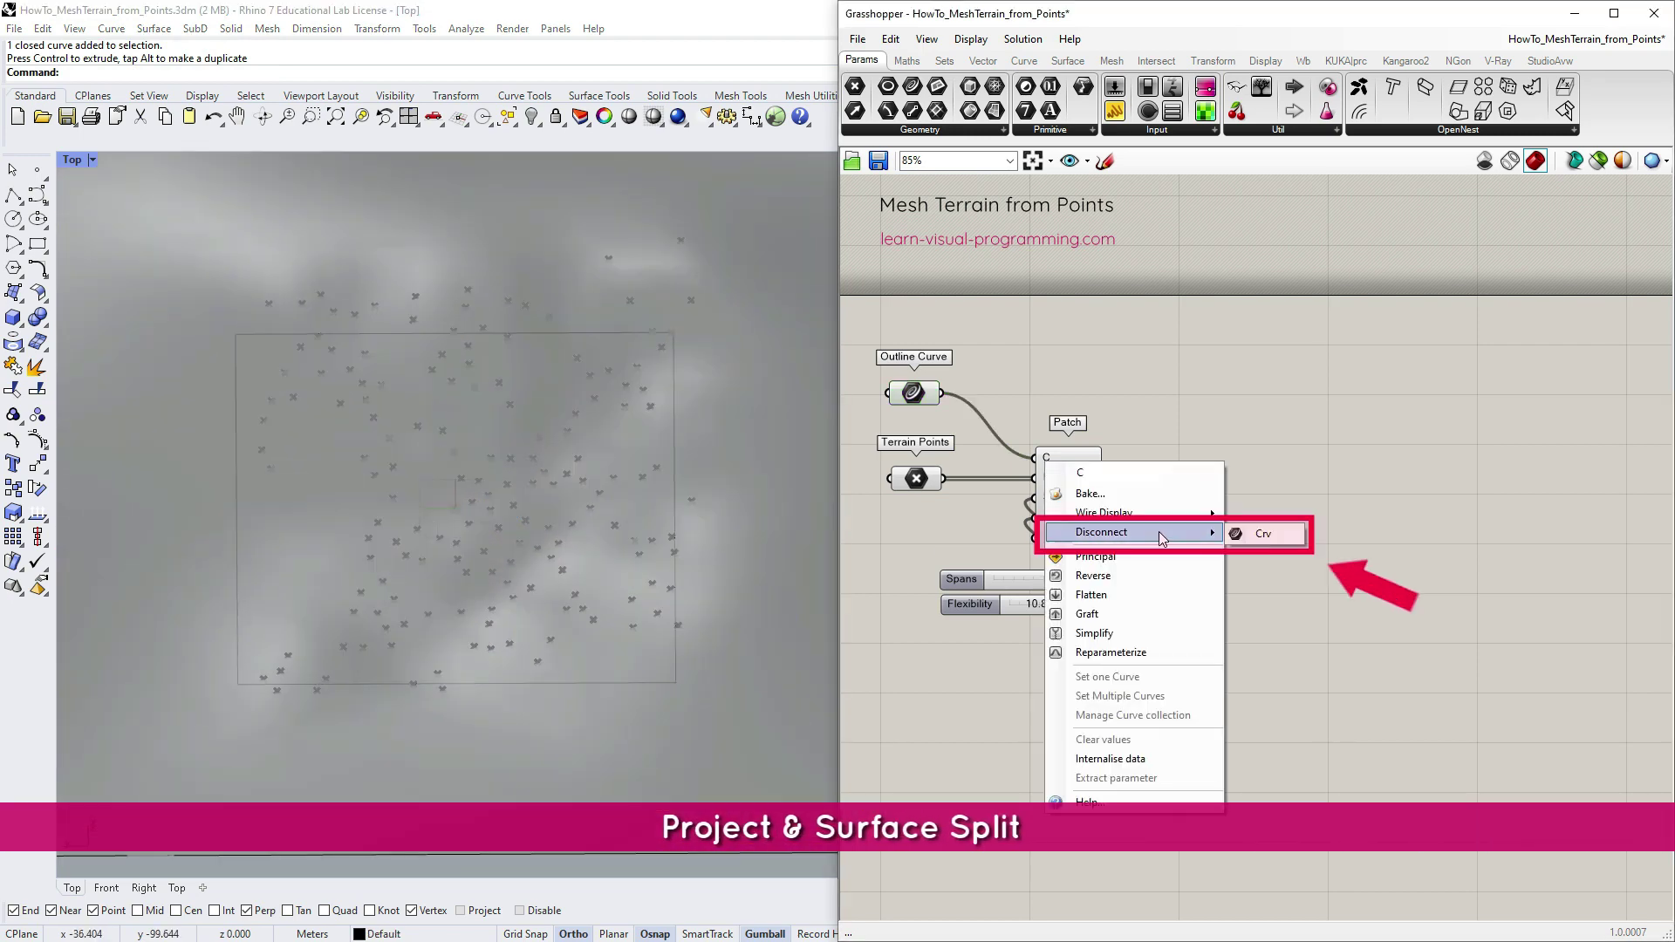
click(1235, 535)
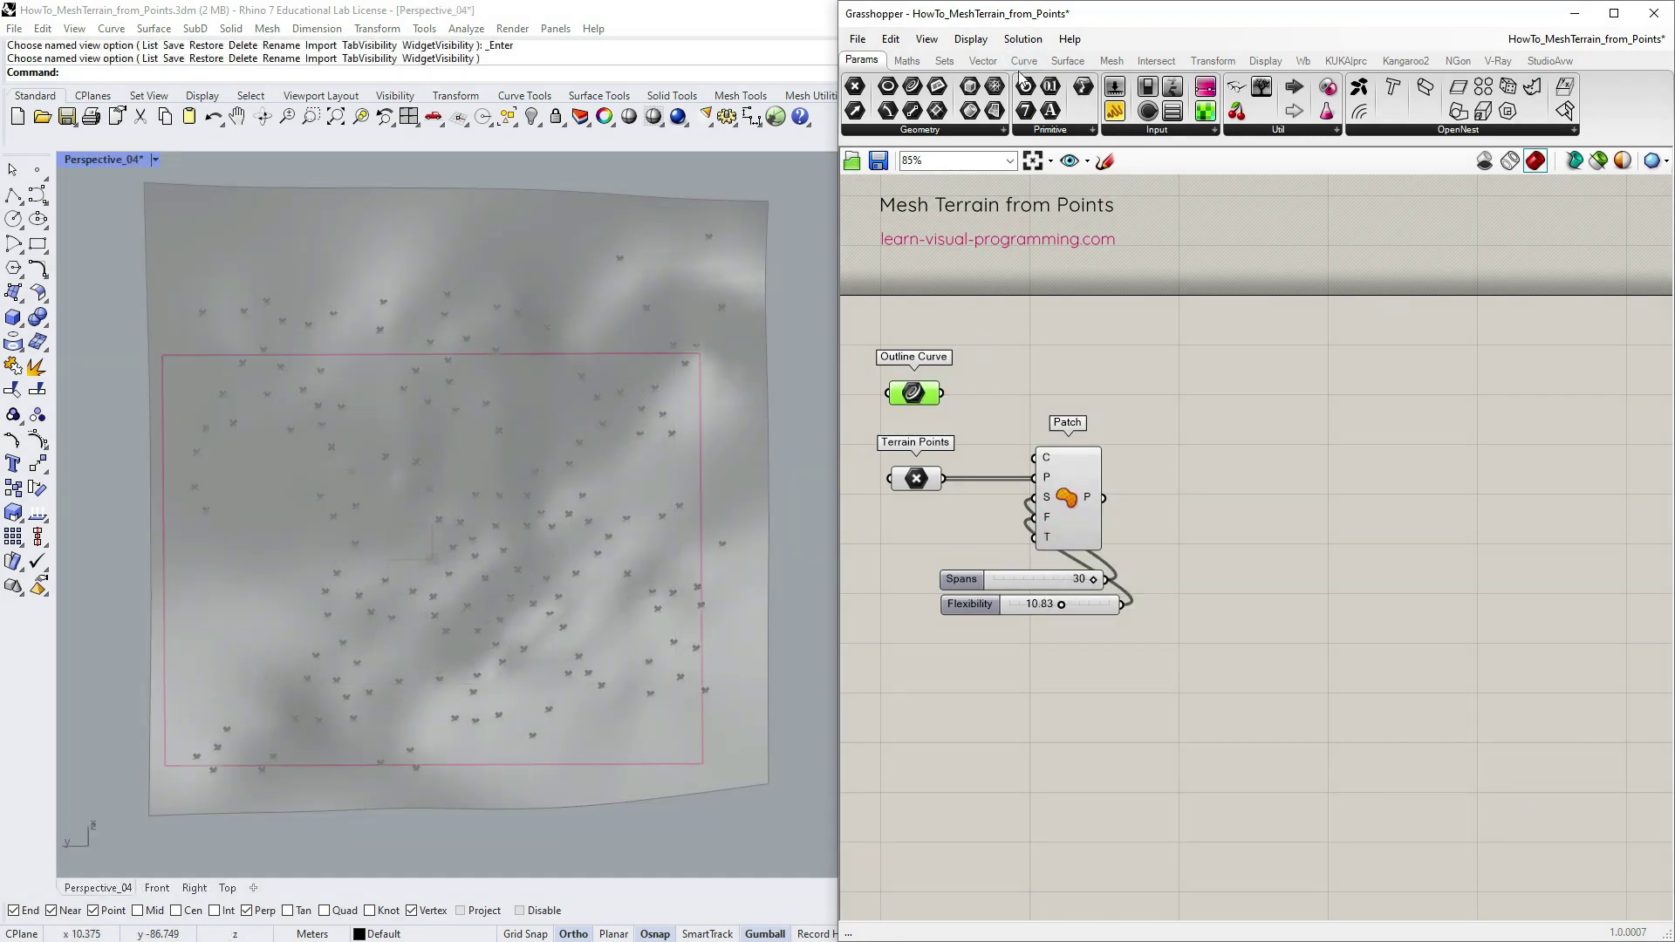
- Add a Project component and connect the Outline Curve to its input C and Patch's output to its input B
click(1024, 61)
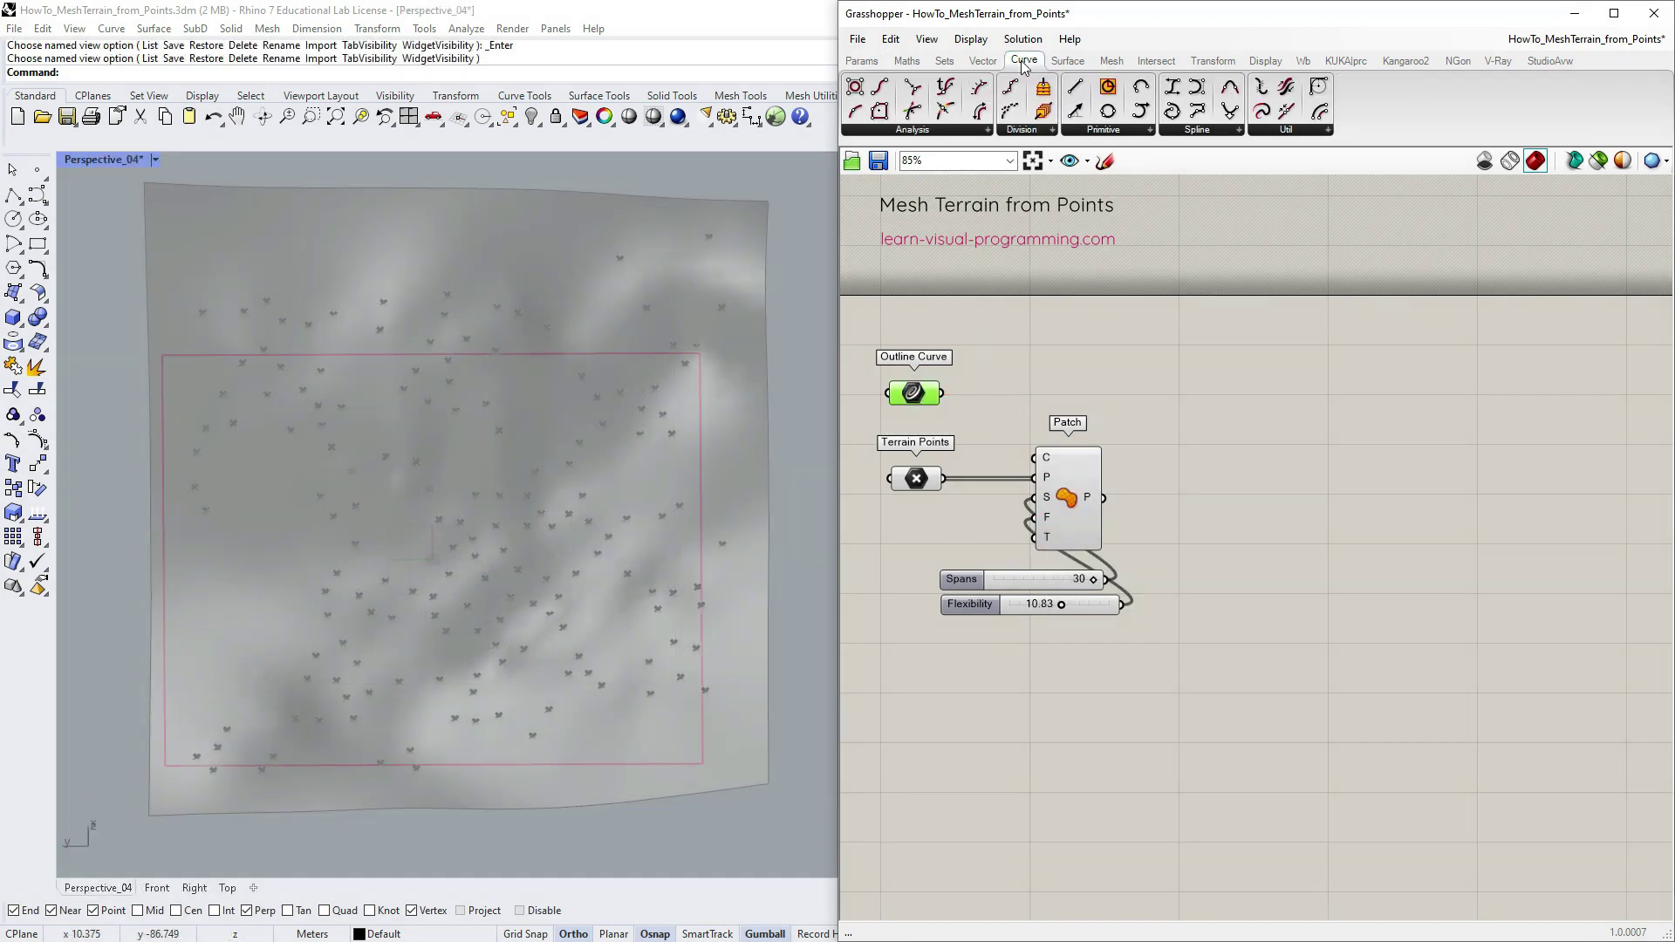
click(1284, 130)
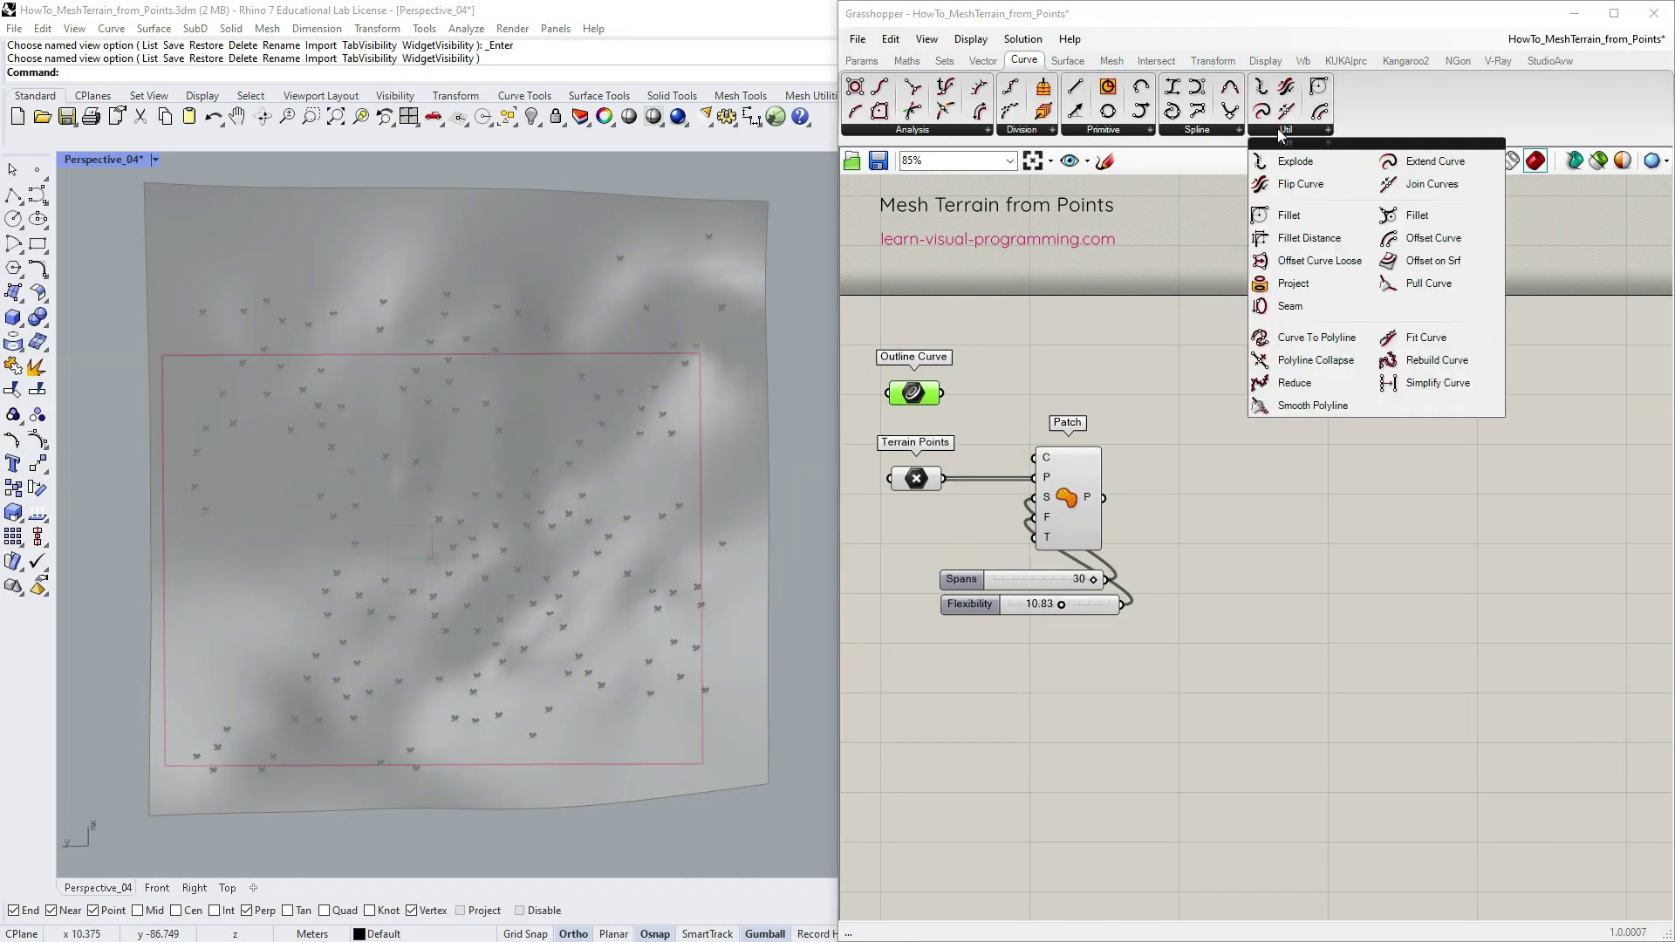
click(1275, 288)
click(1160, 393)
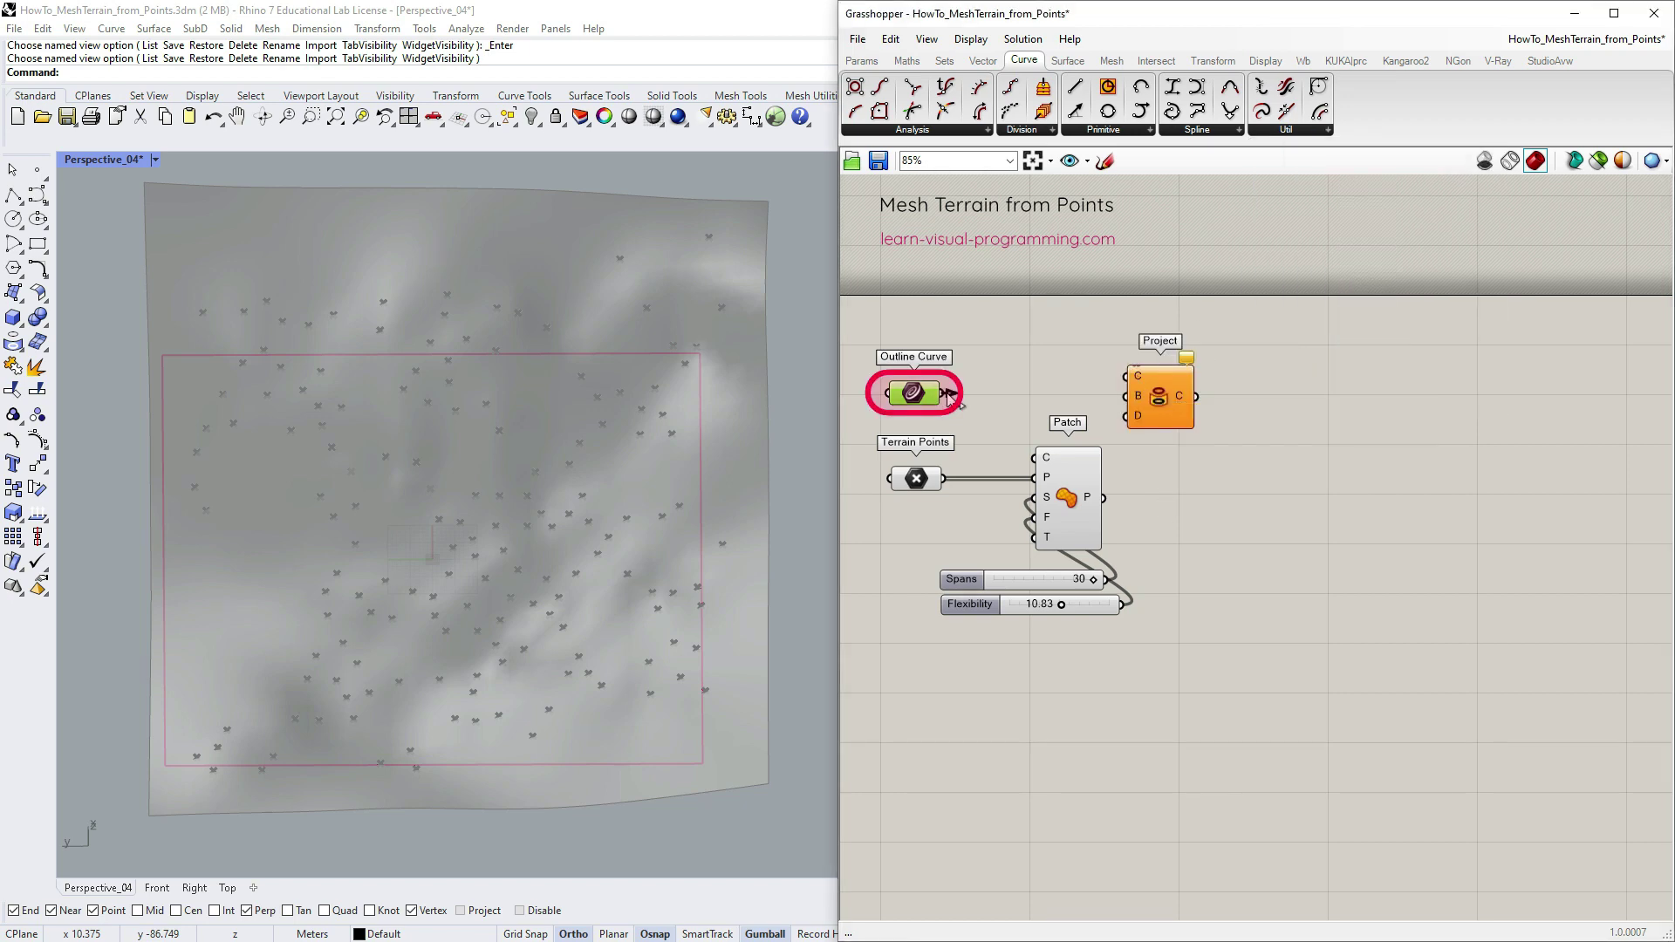
drag(949, 394, 1125, 377)
click(1082, 506)
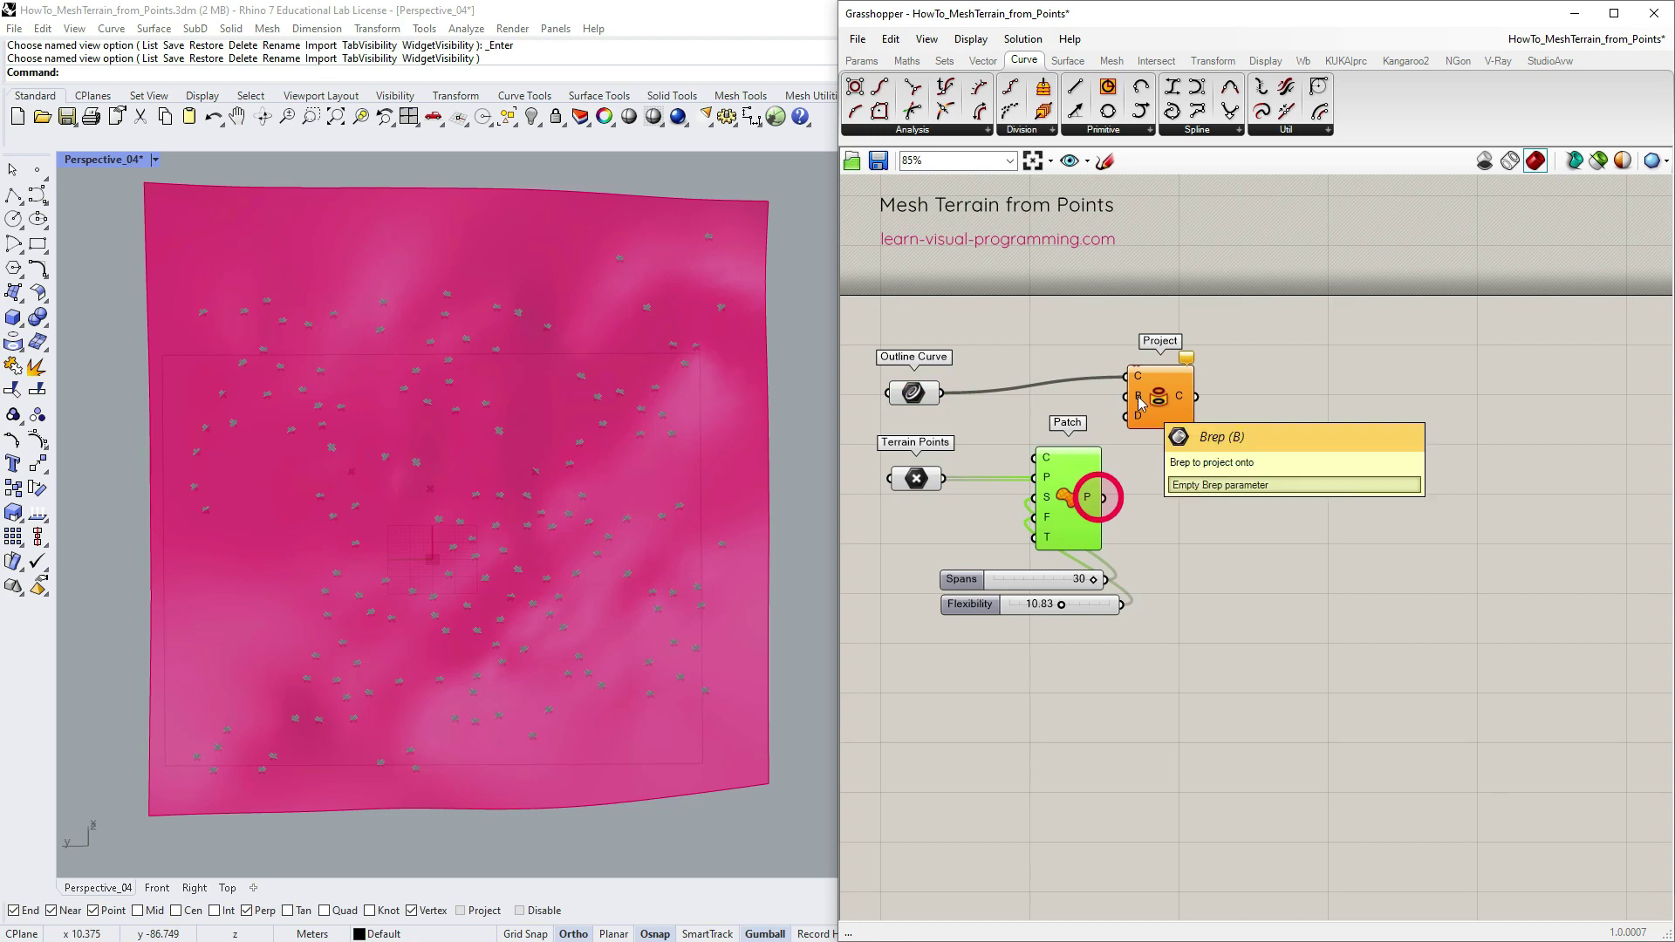
drag(1104, 498, 1142, 439)
mouse_move(1140, 424)
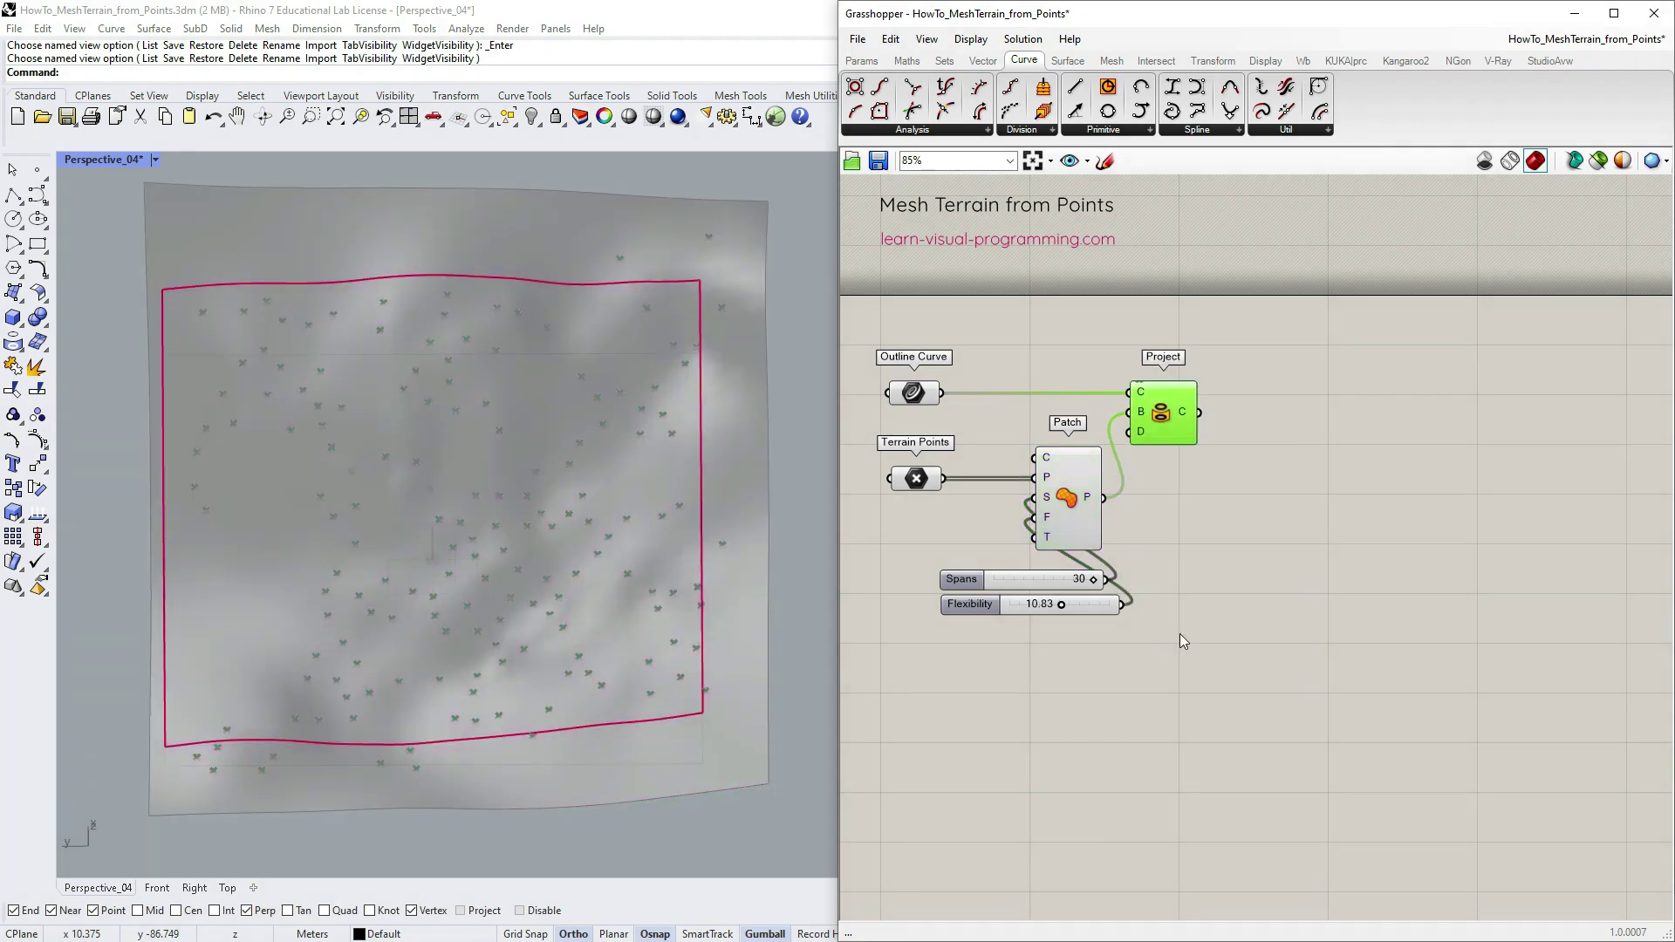
- Add a Surface Split component and connect the patch surface to input S and the projected curve to input C
click(1156, 61)
click(1020, 129)
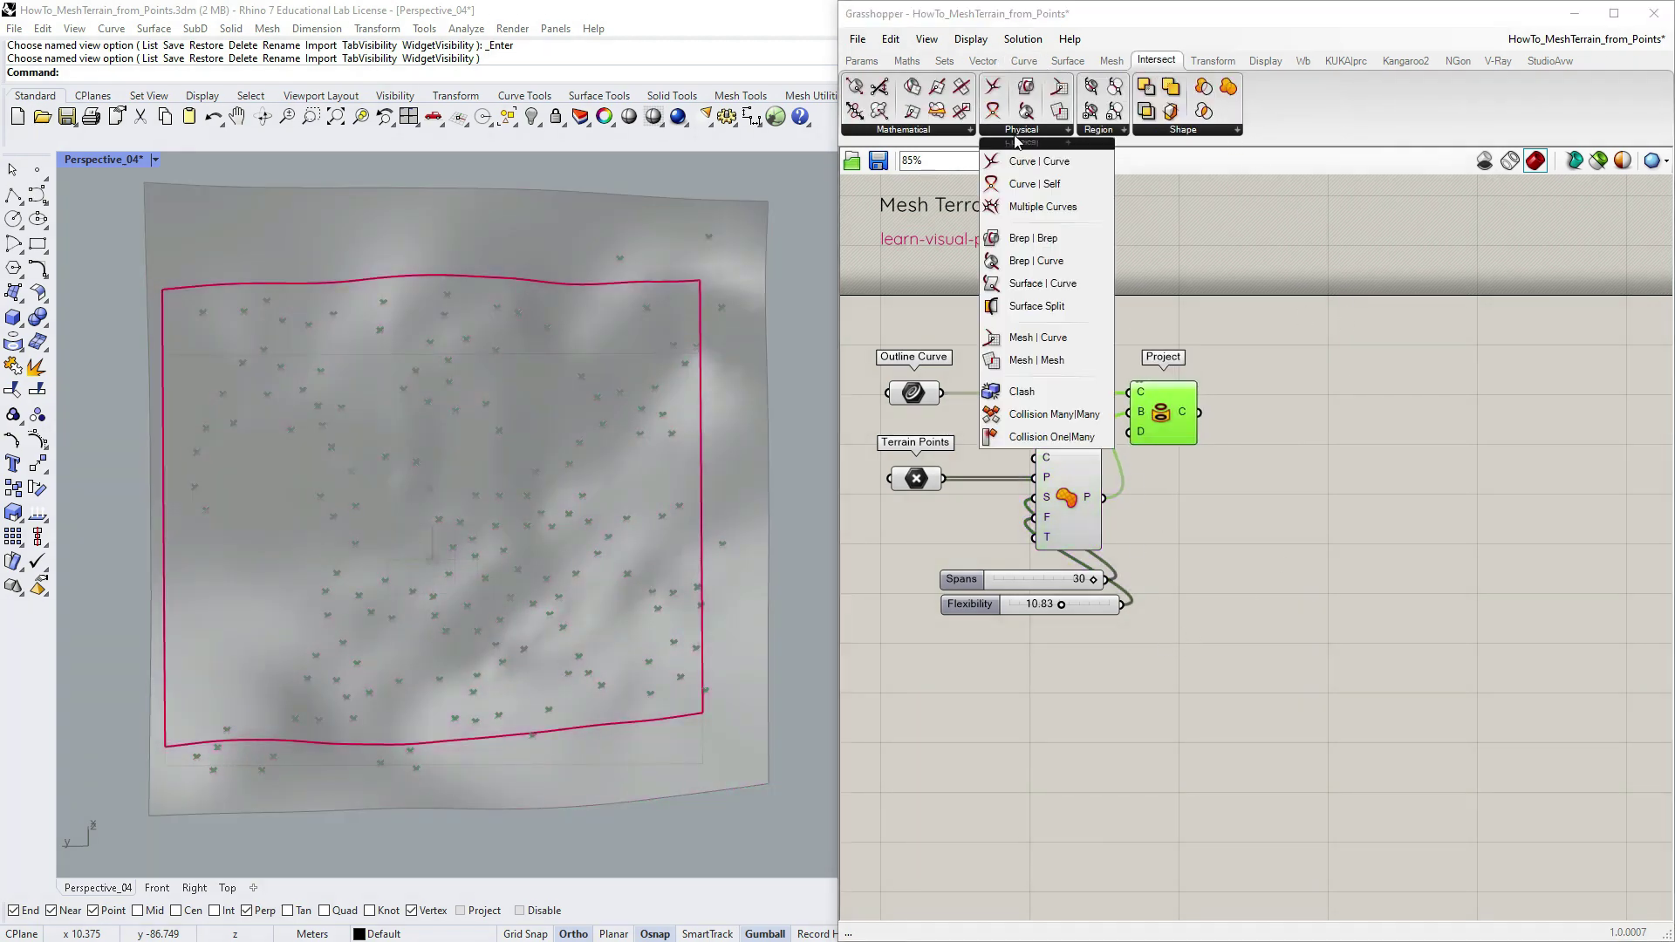
click(1025, 309)
click(1218, 513)
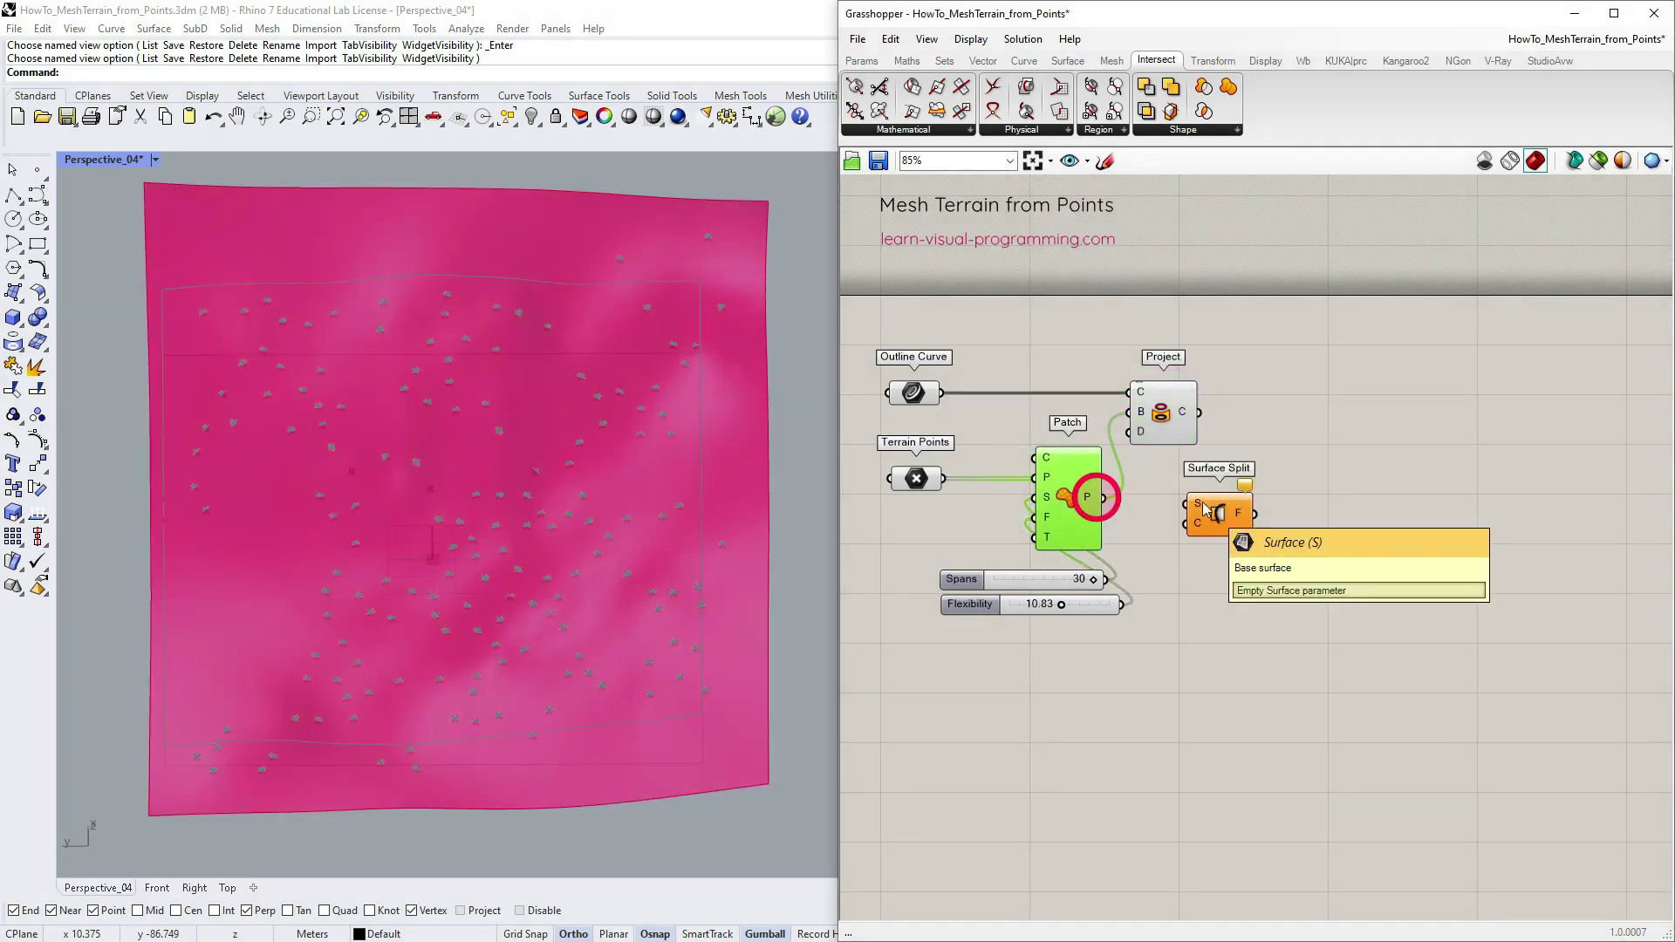
drag(1179, 510, 1201, 412)
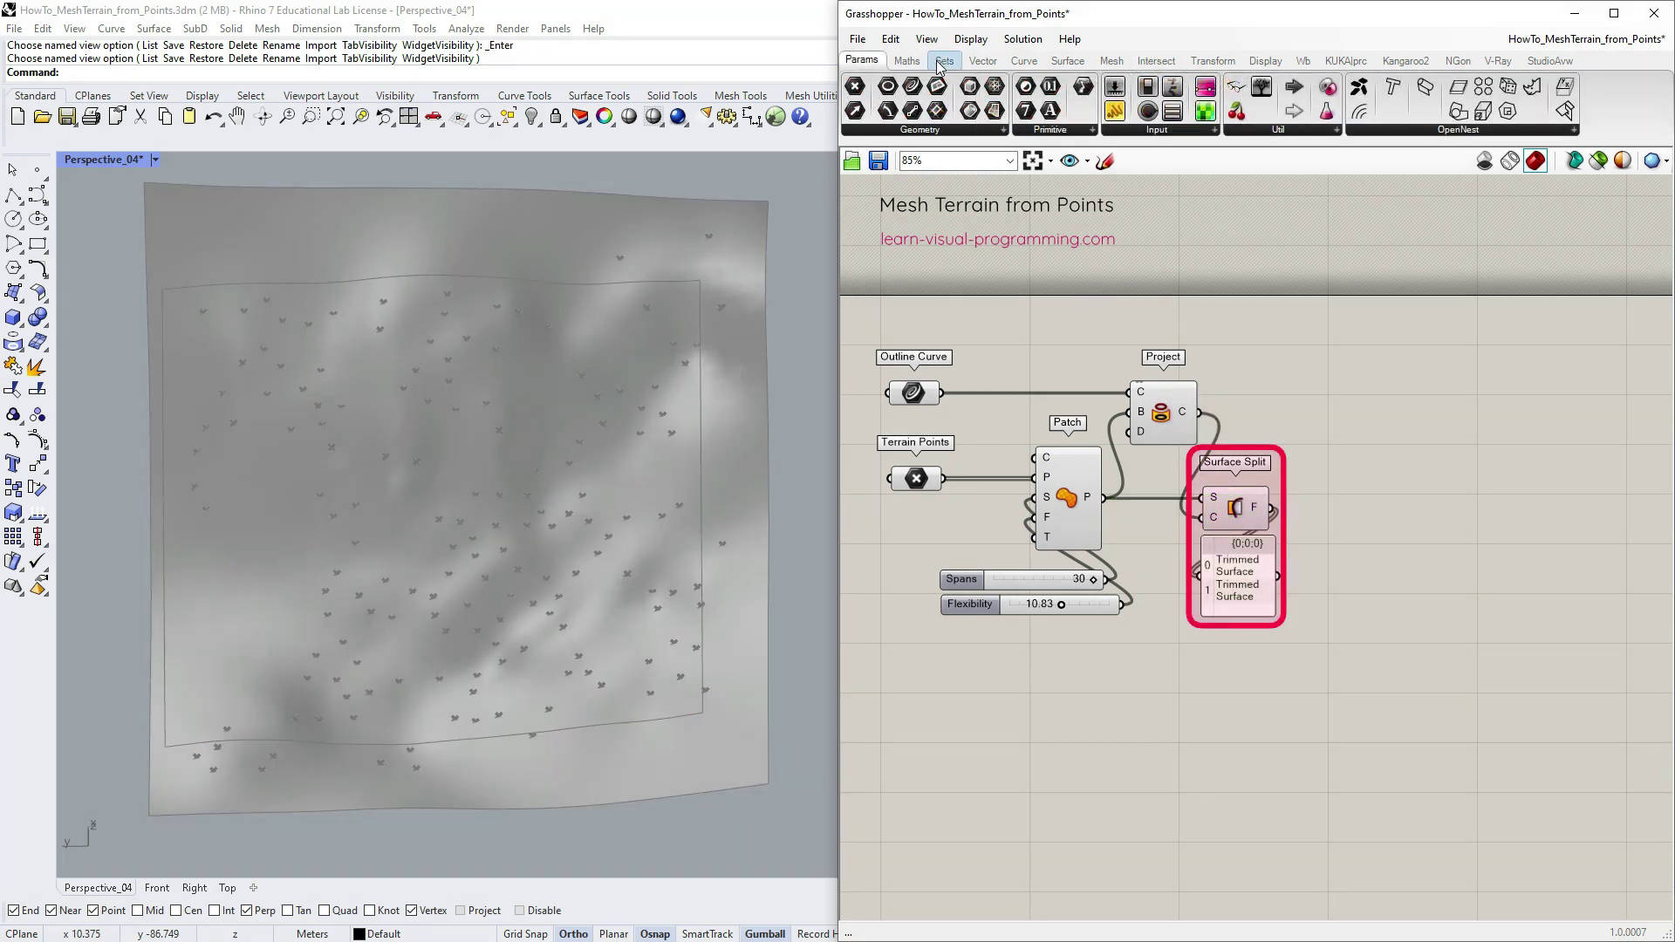
- Add a List Item component after Surface Split and give it an extra +1 output to extract the inner trimmed surface
click(942, 61)
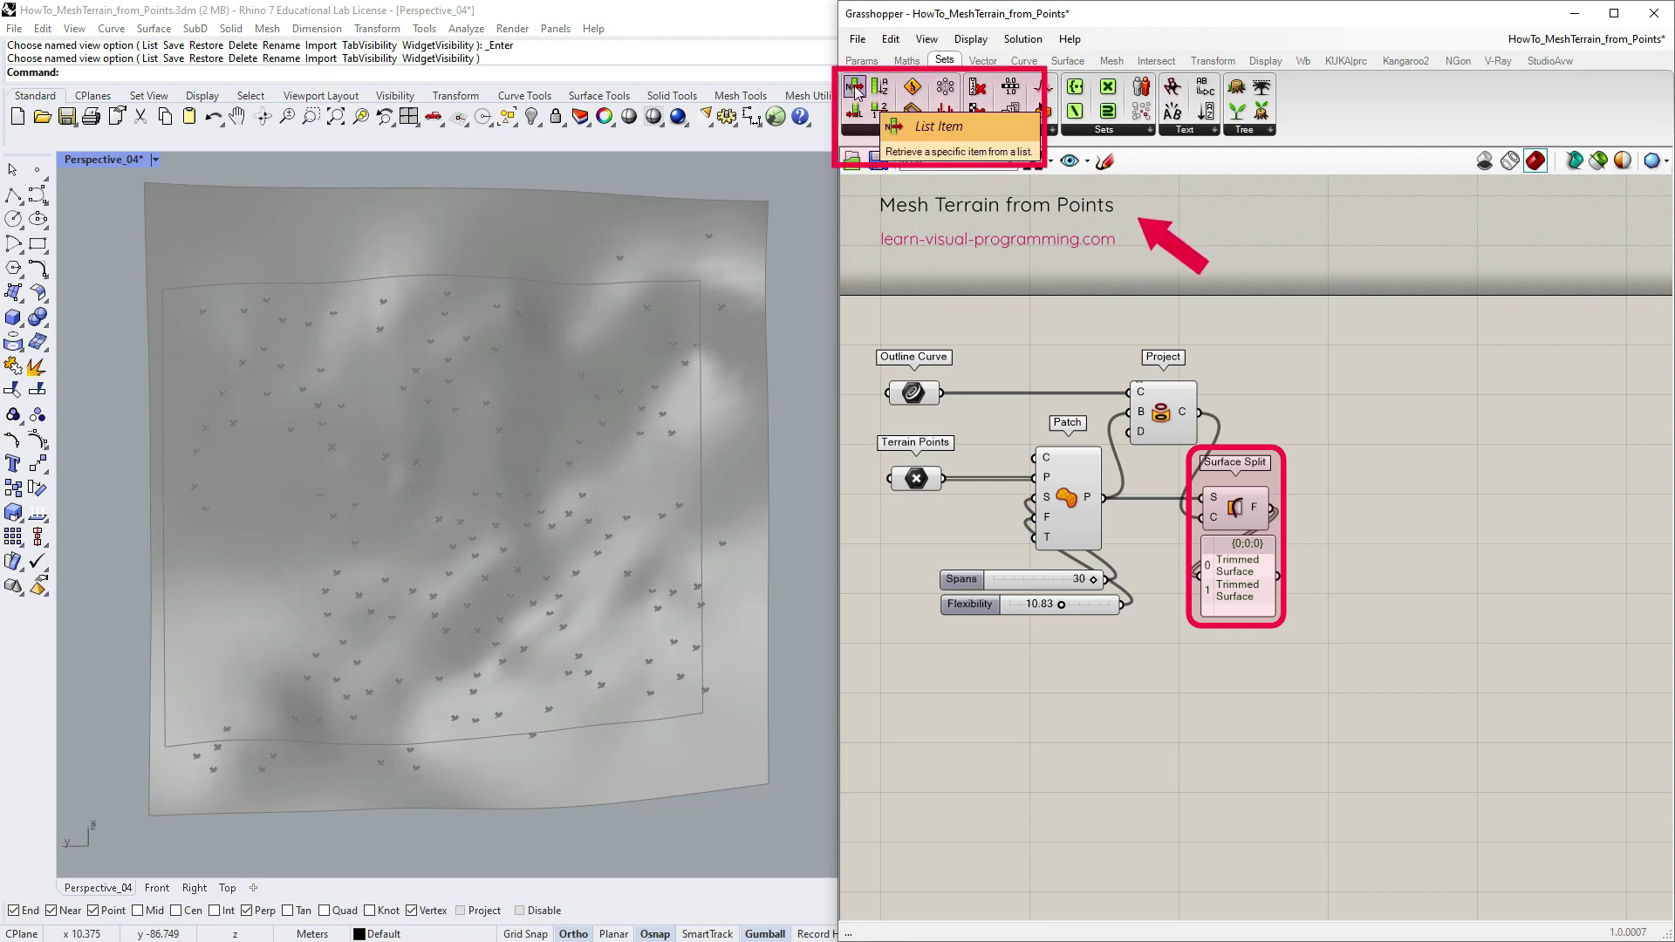
mouse_move(855, 90)
mouse_down()
mouse_move(1134, 349)
mouse_move(1347, 515)
mouse_move(1314, 493)
mouse_move(1326, 519)
mouse_up()
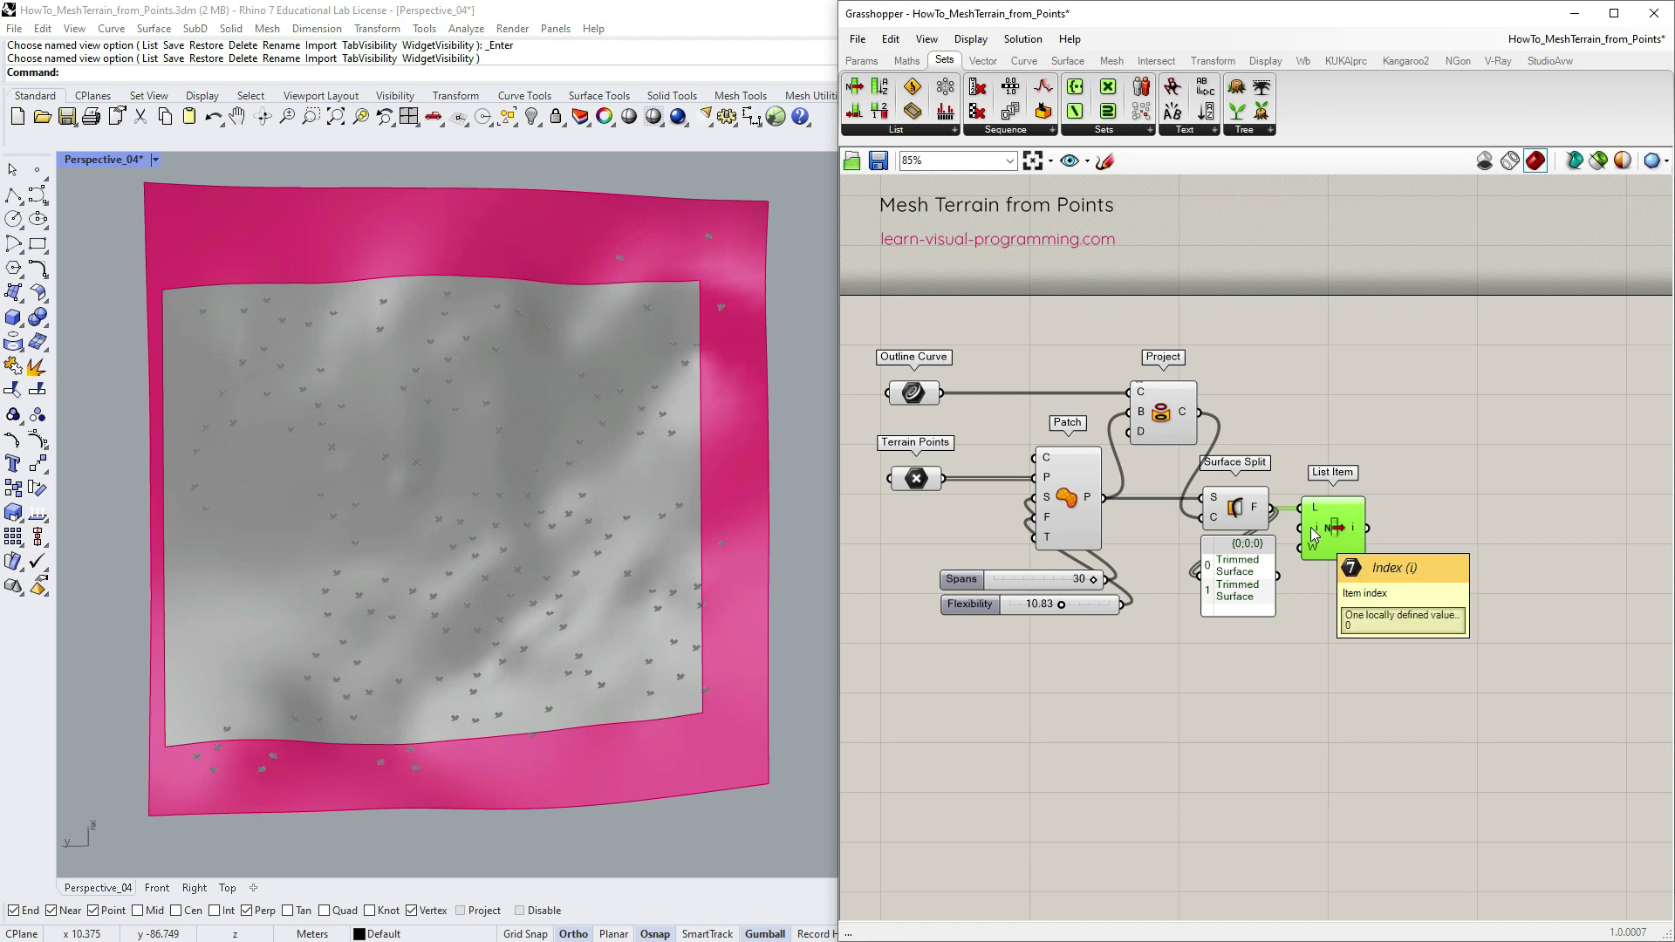
scroll(1347, 556, up, 7)
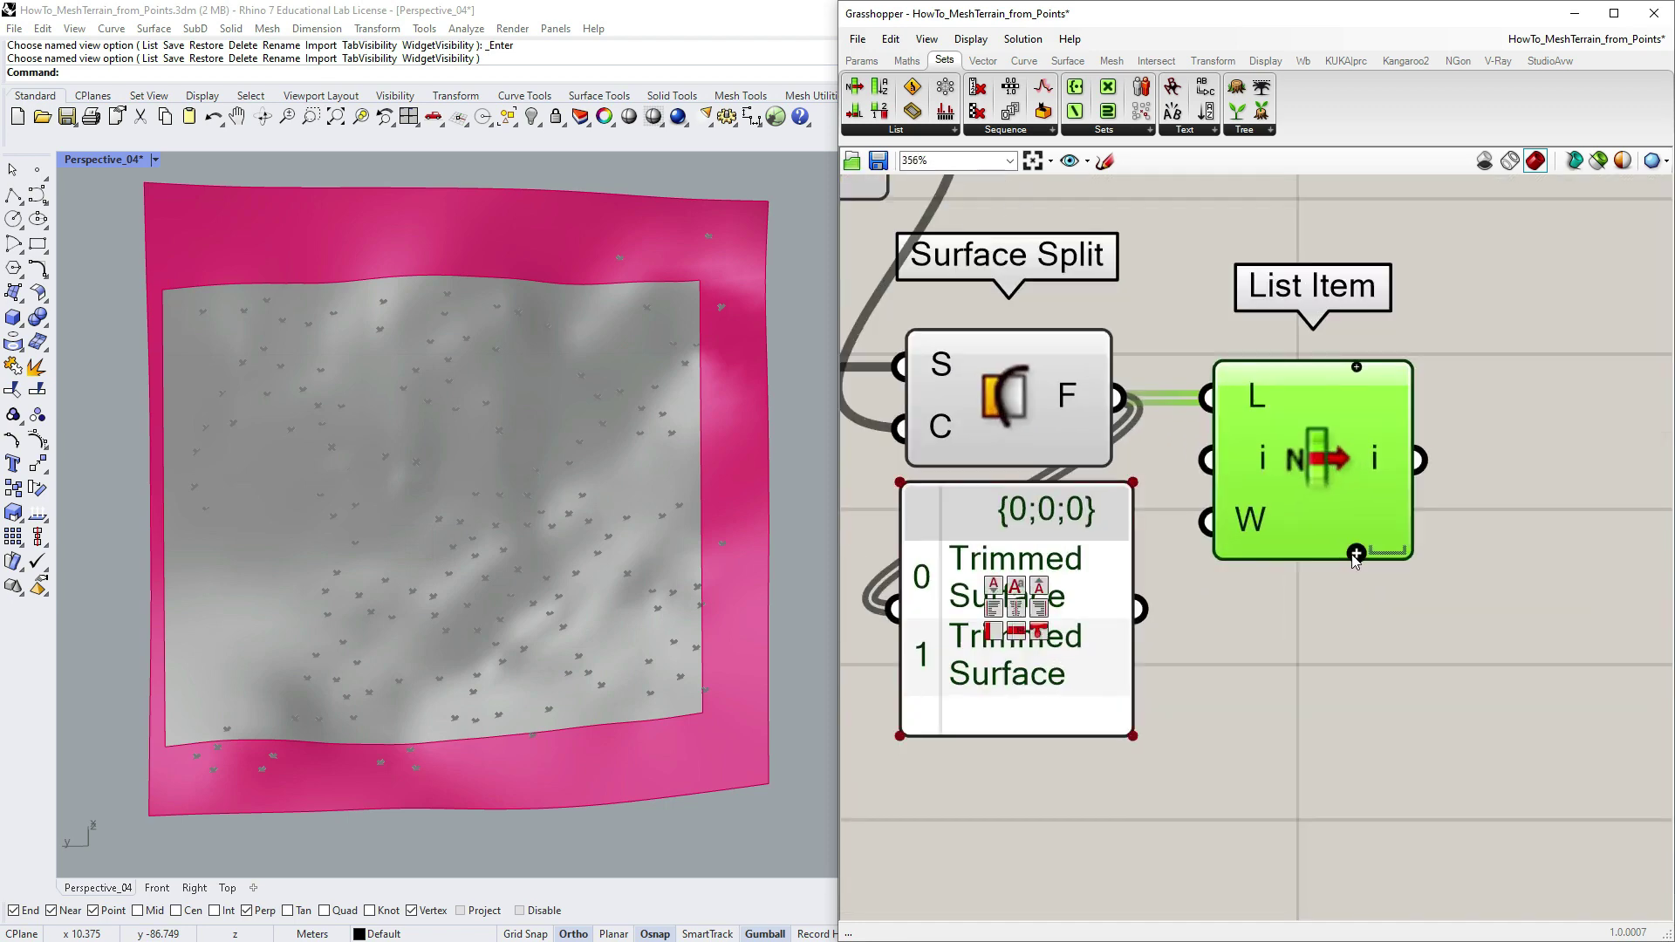
click(1355, 554)
click(1243, 667)
scroll(1319, 600, down, 2)
scroll(1318, 599, down, 2)
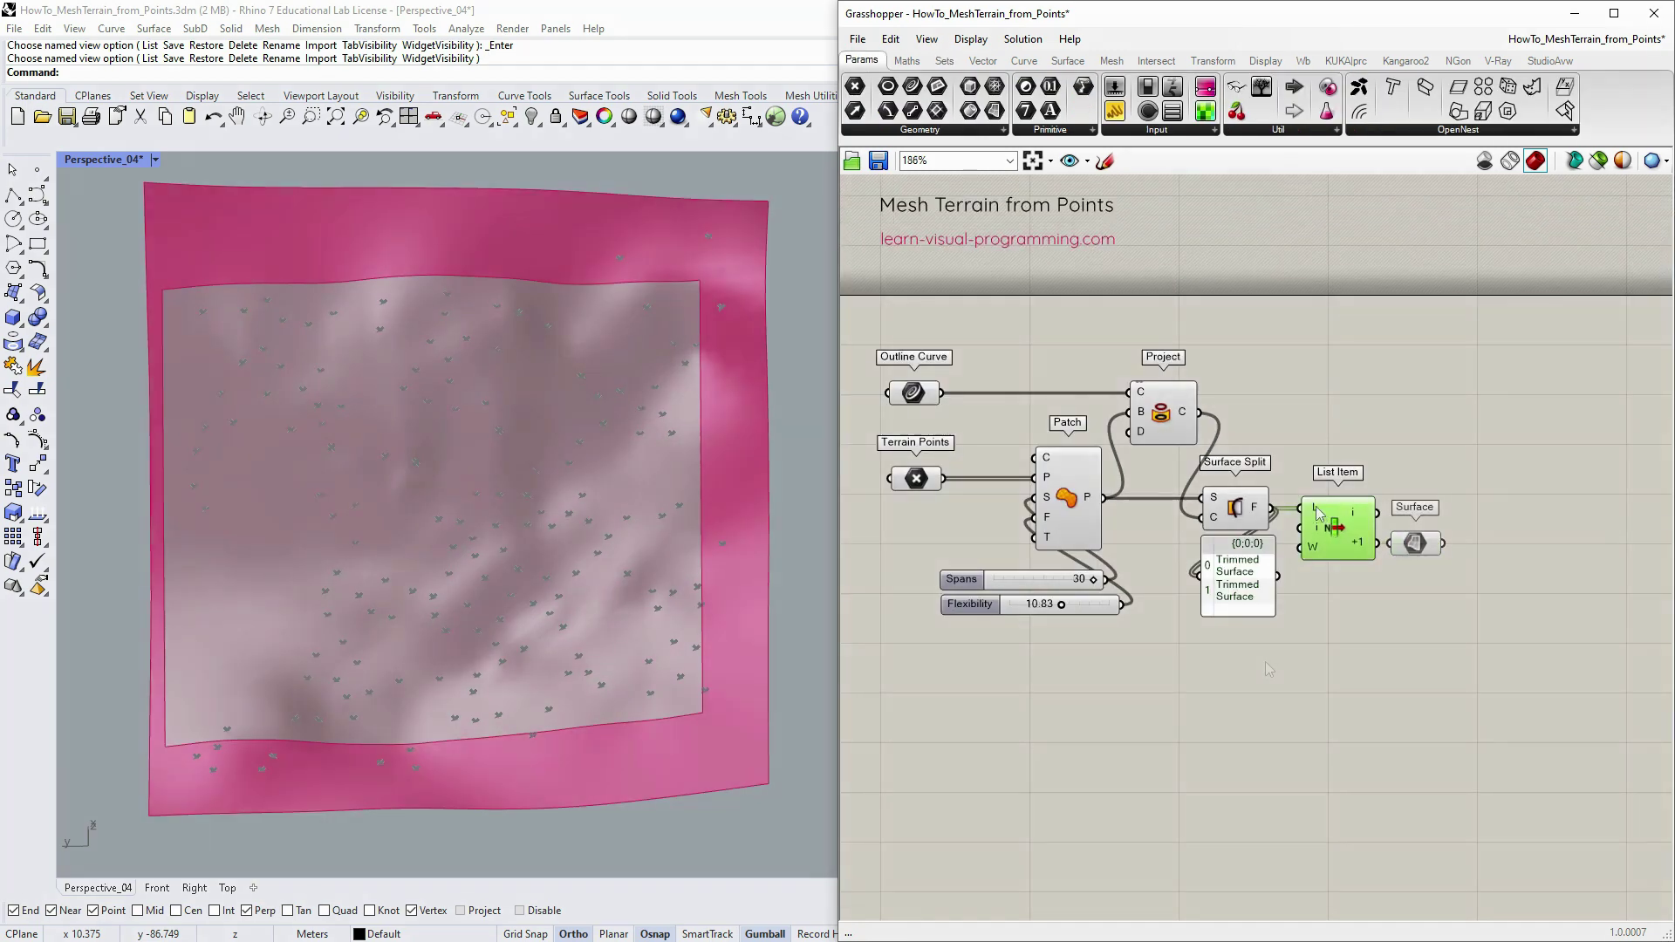
click(1403, 545)
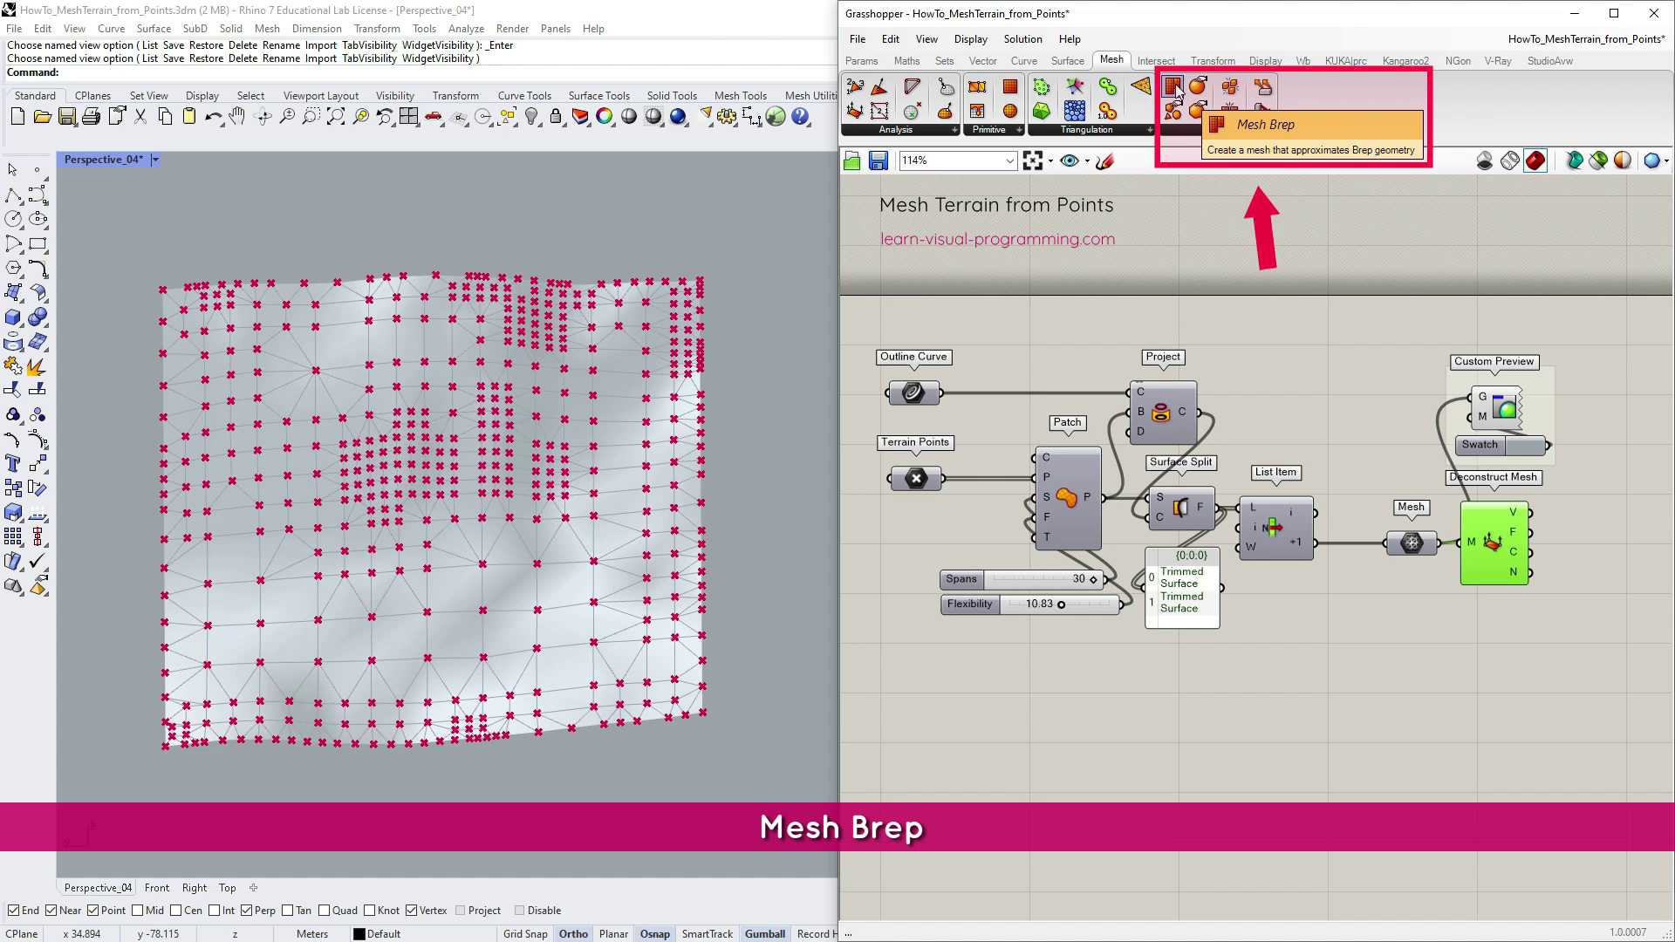
- Add a Mesh Brep component fed by List Item's +1 output and connect Settings (Custom) to its input S
drag(1176, 89, 1321, 698)
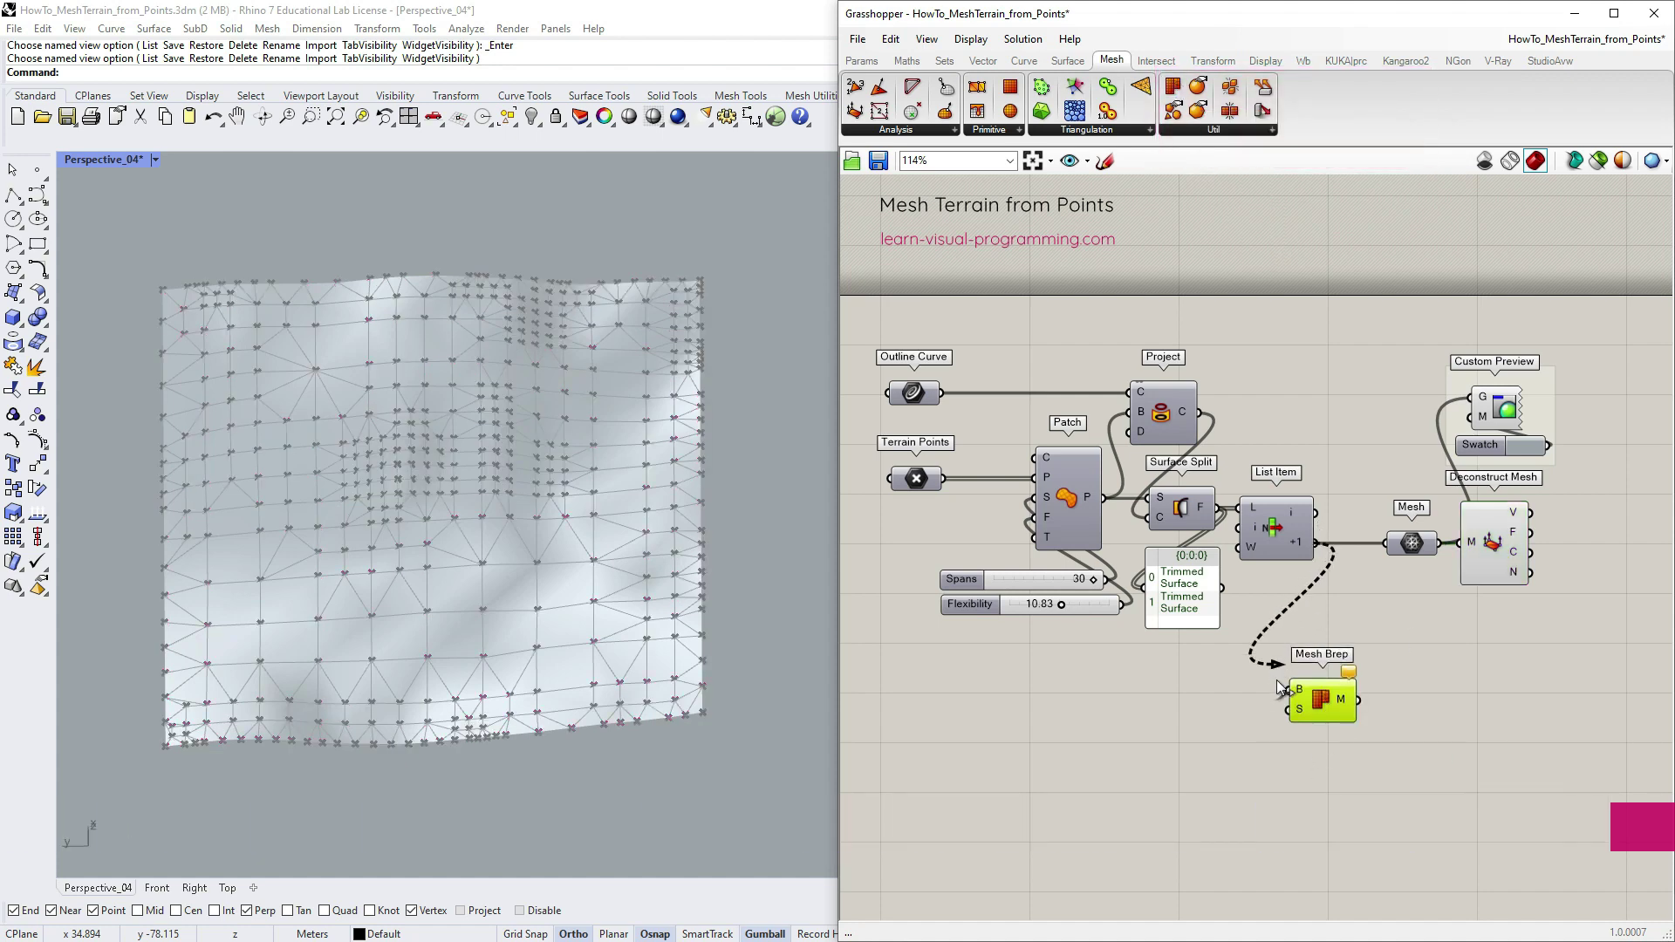
drag(1278, 686, 1289, 690)
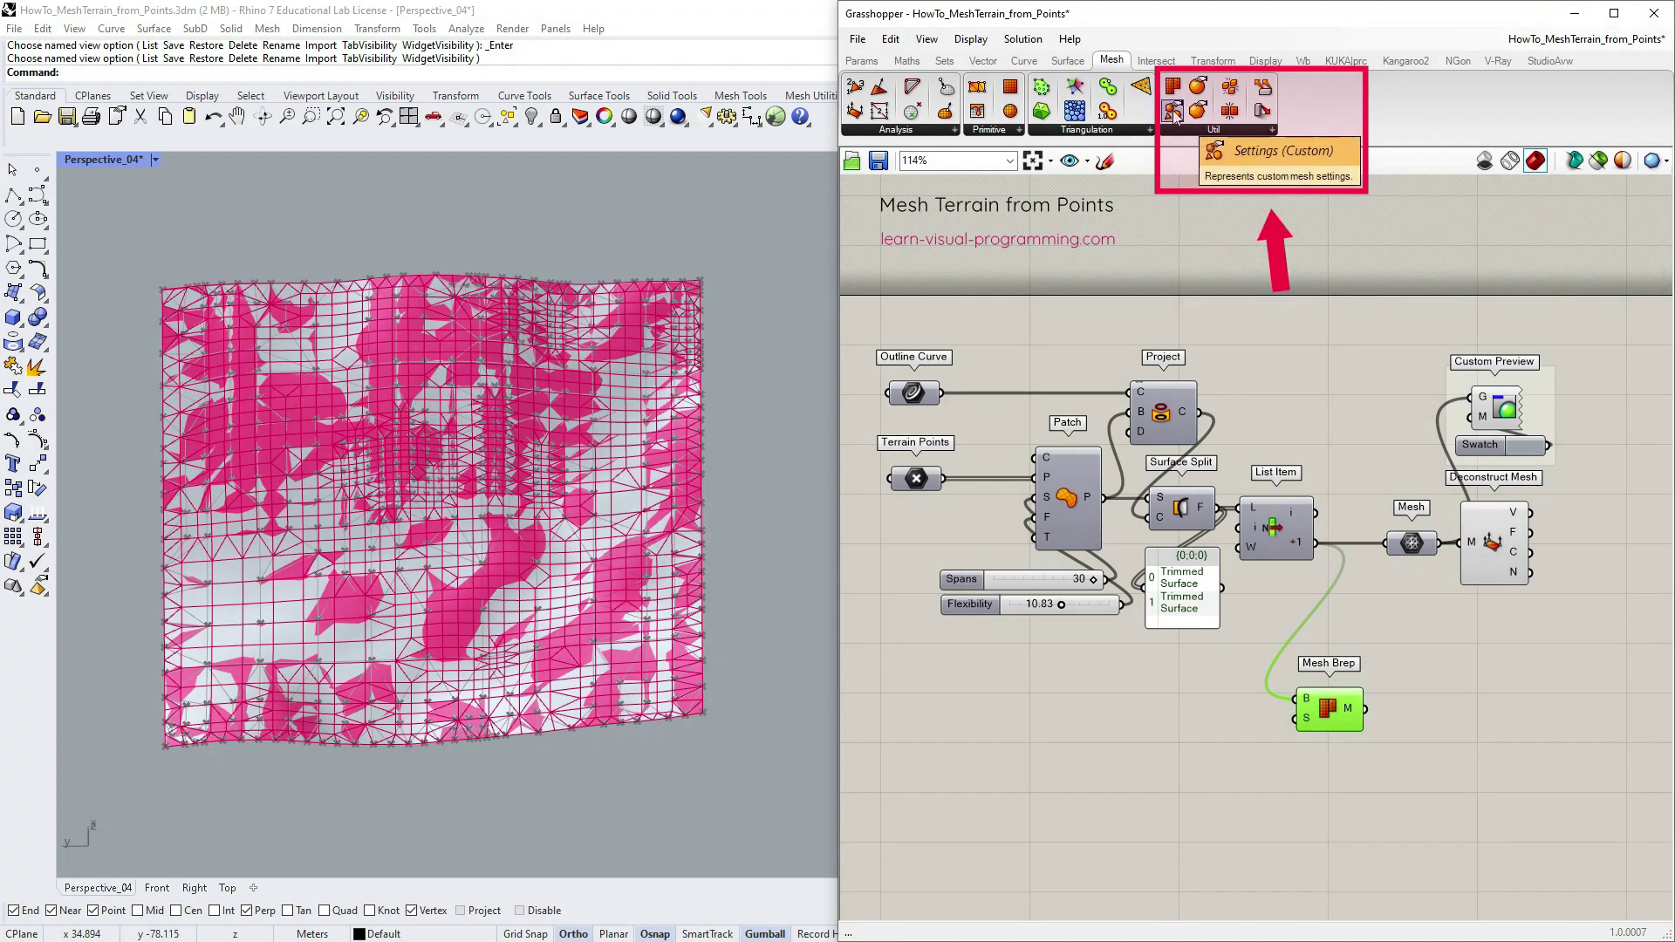
drag(1173, 112, 1239, 776)
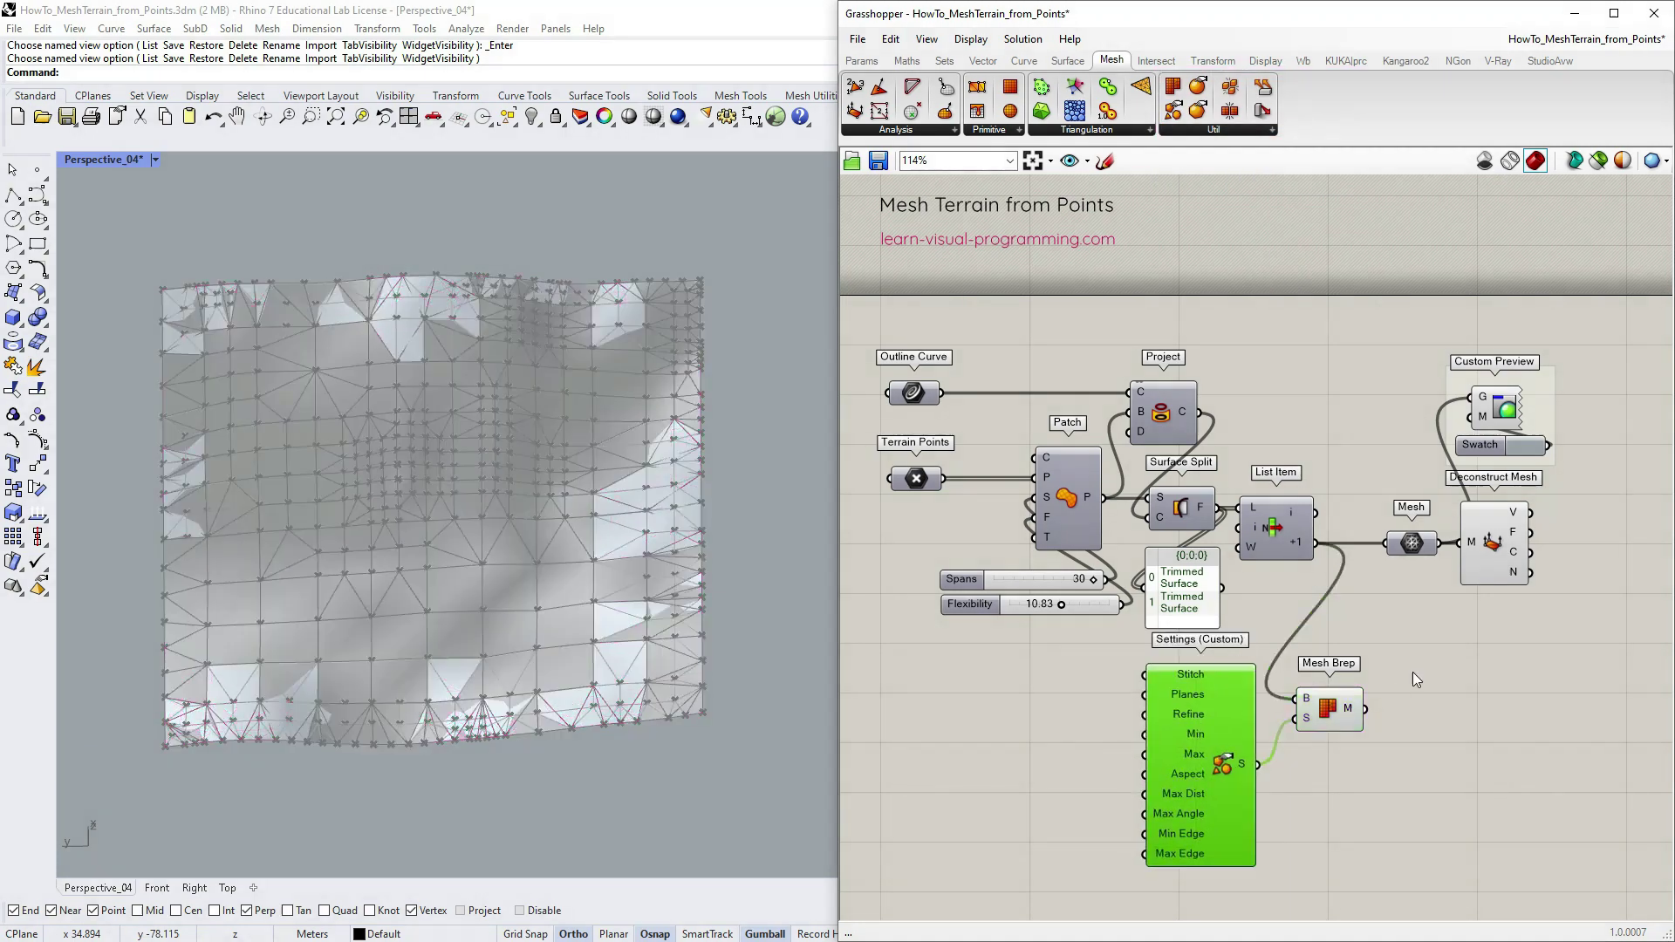
- Connect Mesh Brep's output to the Mesh parameter and select Deconstruct Mesh to preview the vertices
click(1338, 707)
middle_click(1338, 707)
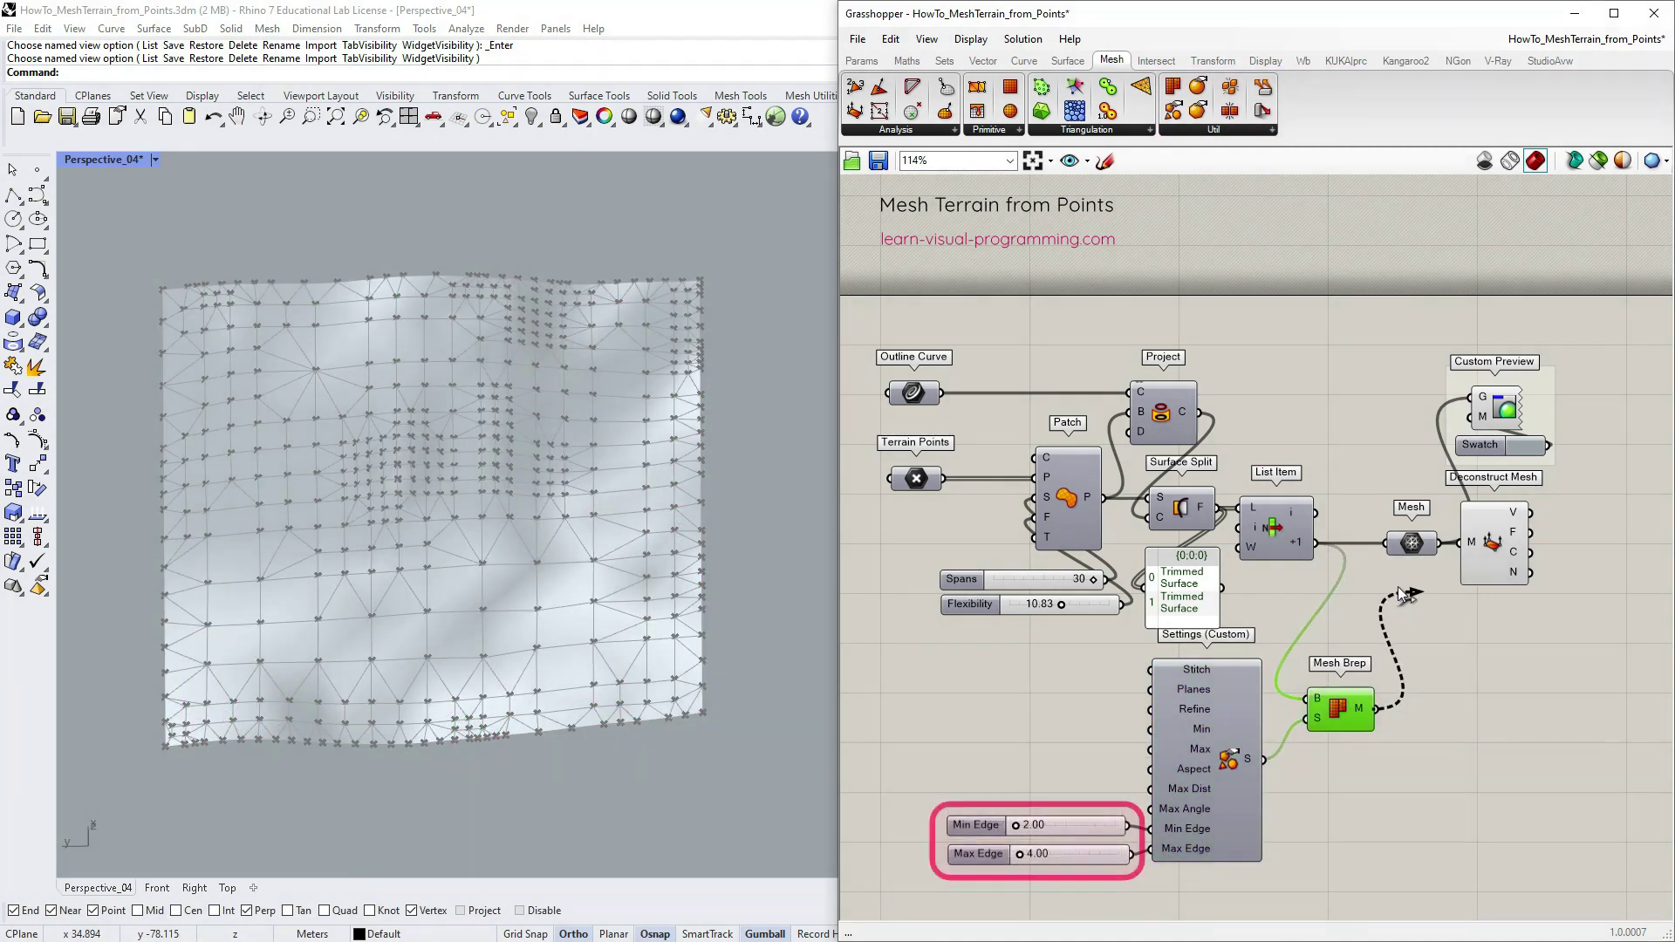
drag(1375, 708, 1385, 543)
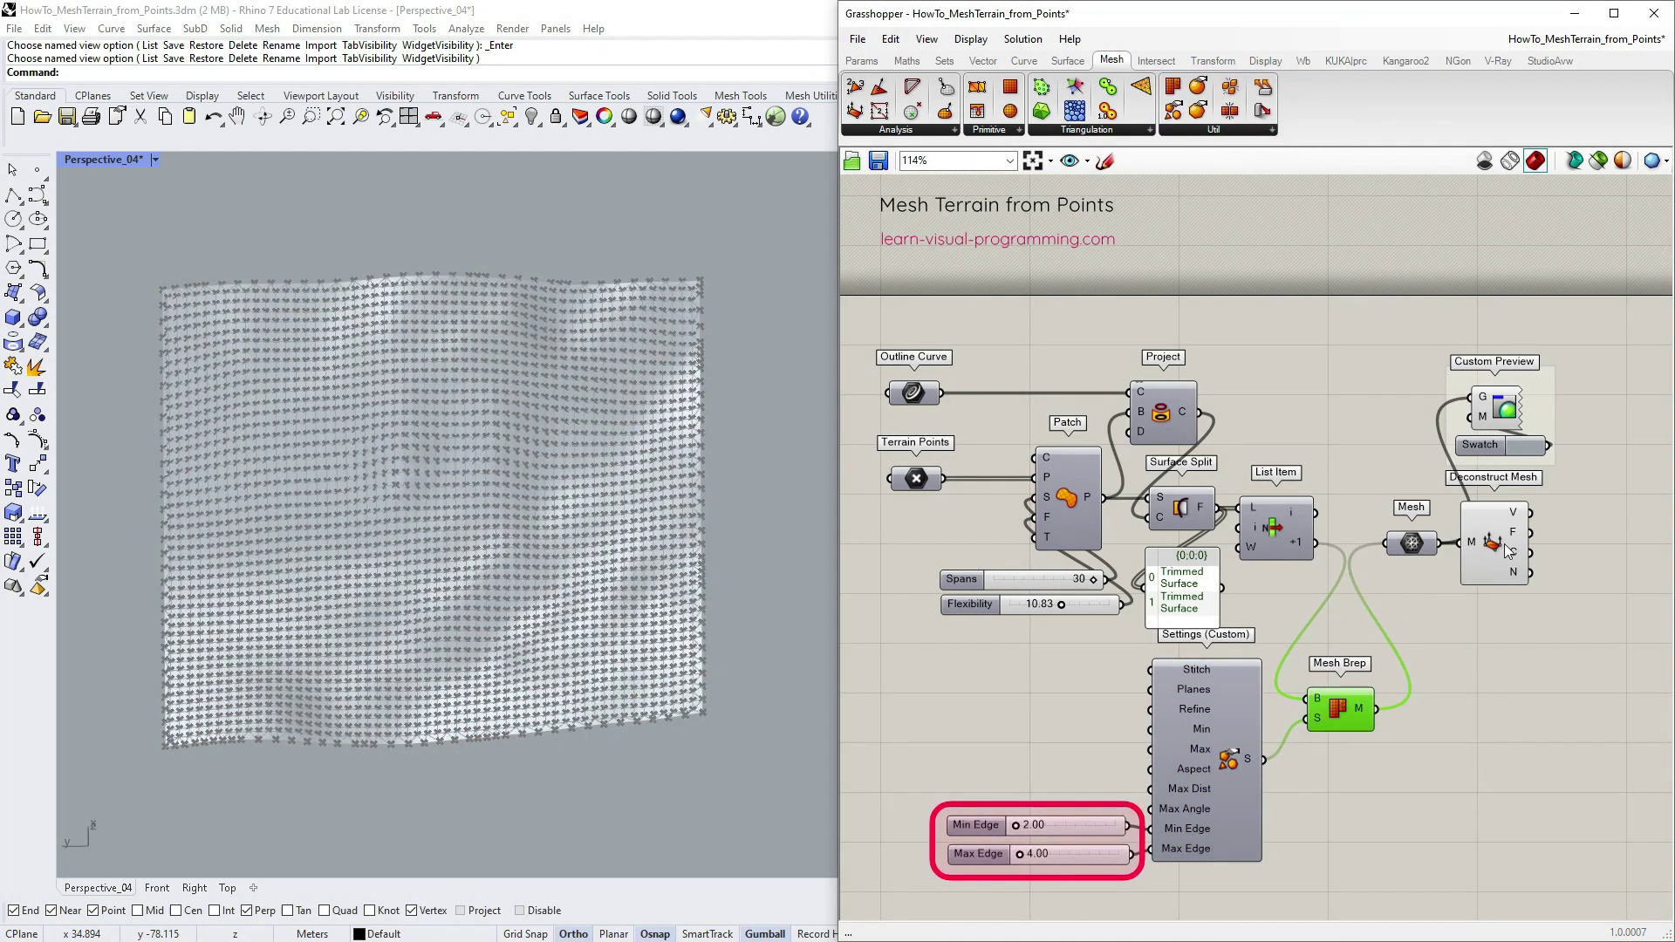
click(1508, 548)
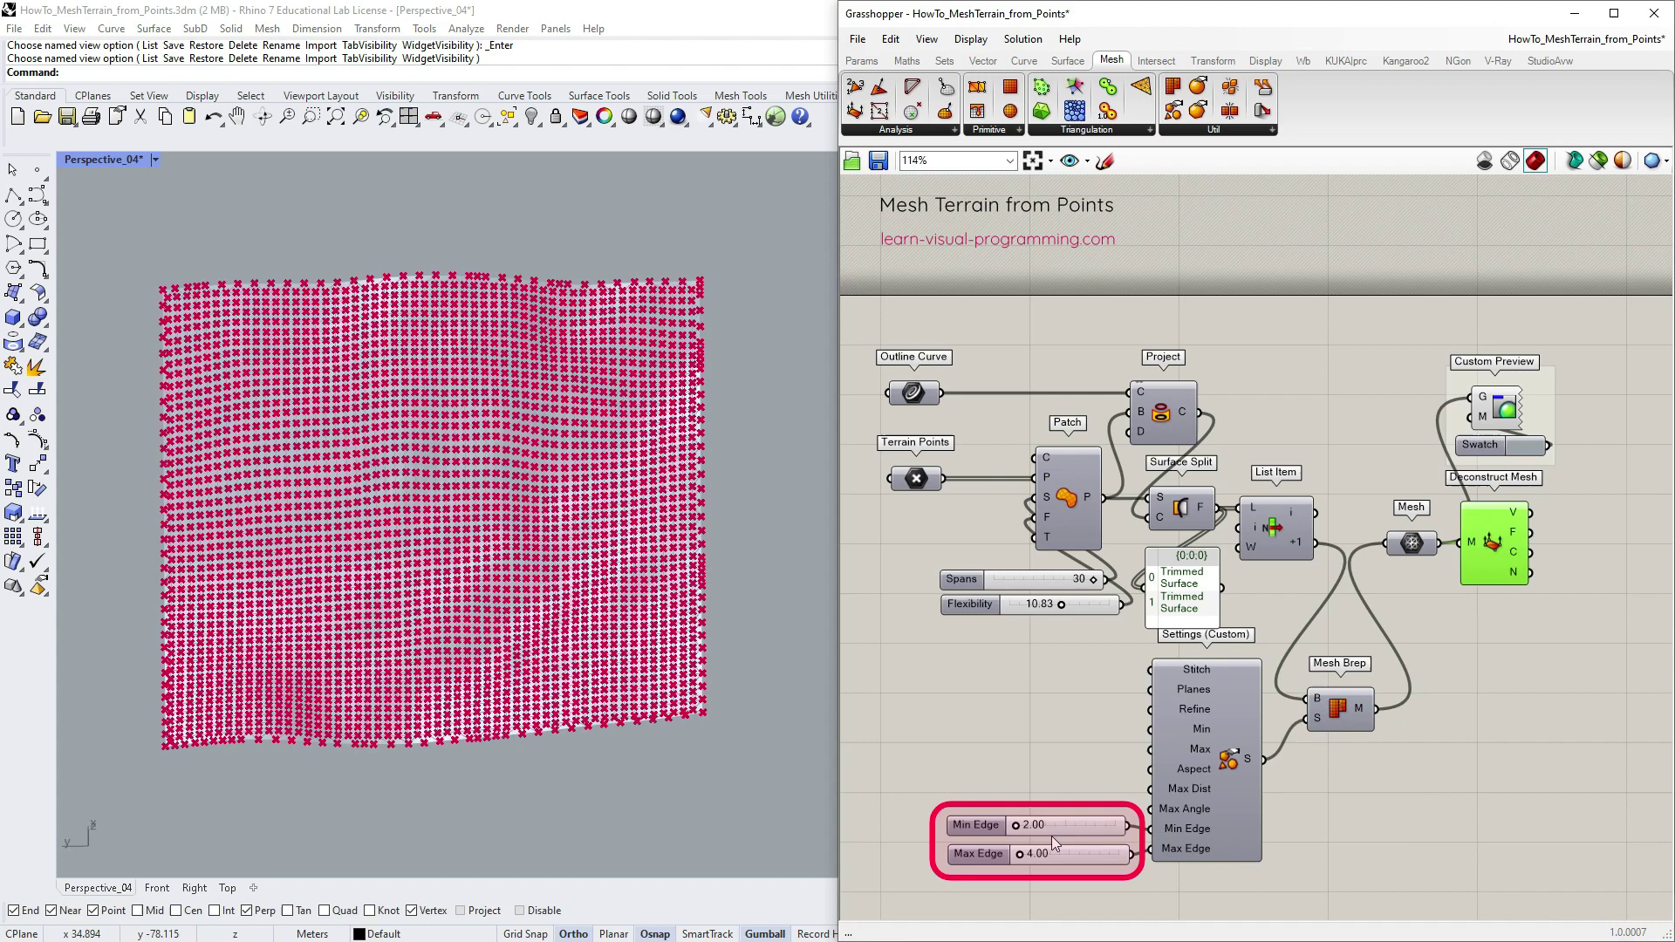
- Raise the Max Edge slider to 10.00 and increase the Min Edge value of the custom mesh settings
drag(1022, 855, 1107, 855)
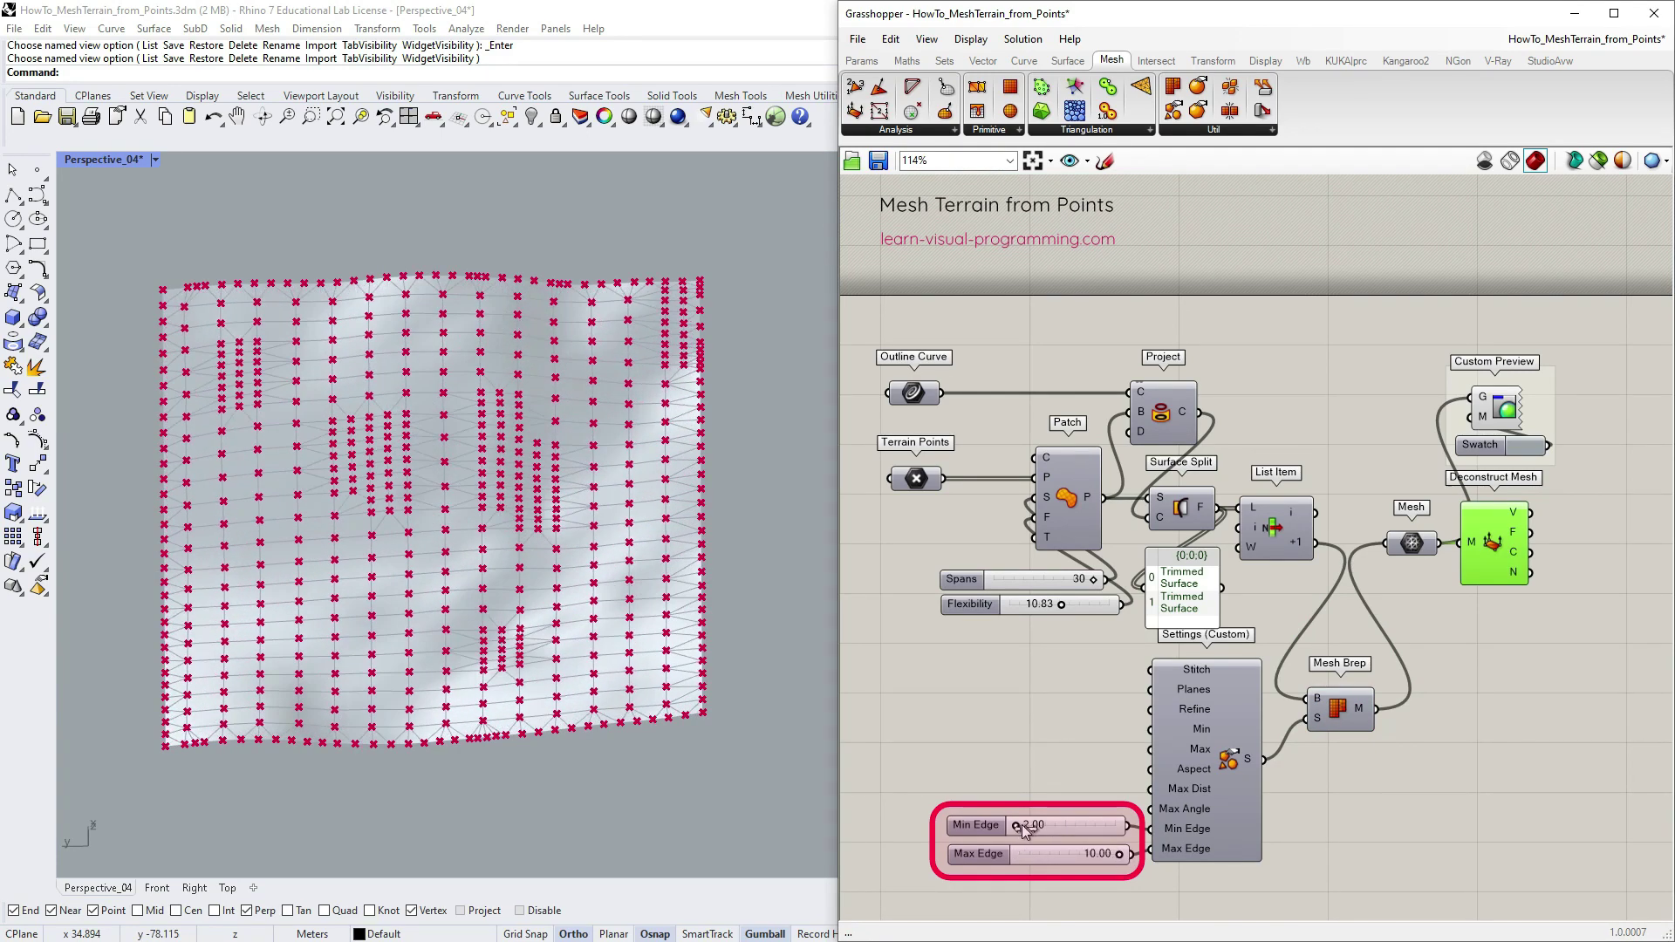
drag(1023, 824, 1112, 824)
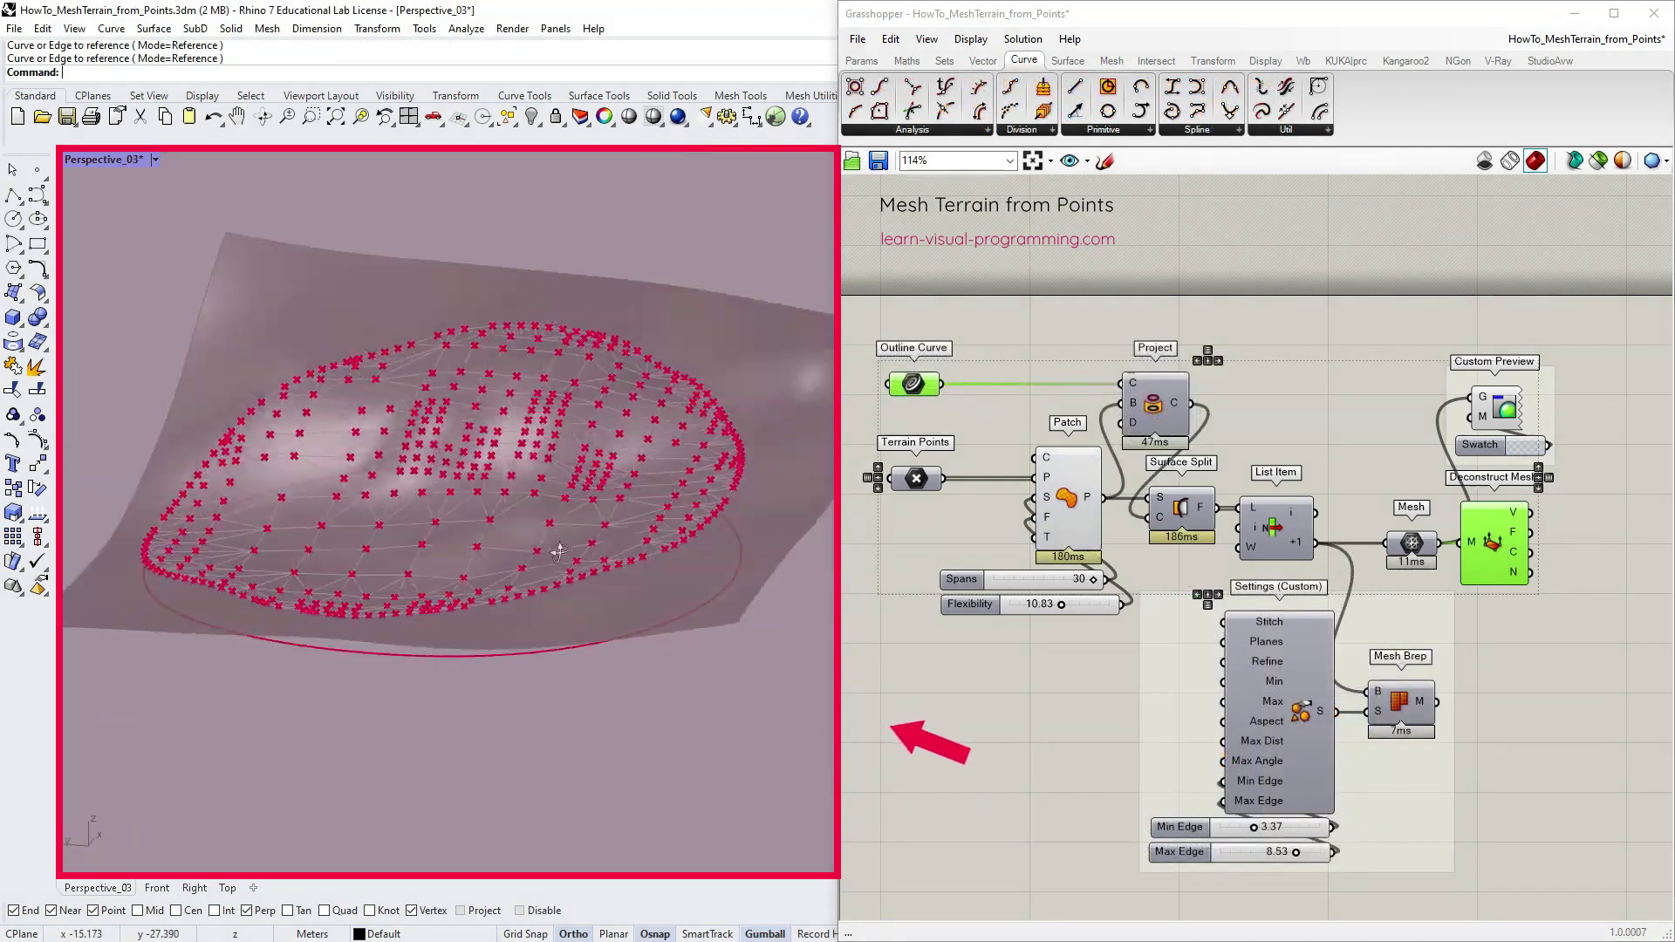
right_drag(560, 553, 610, 641)
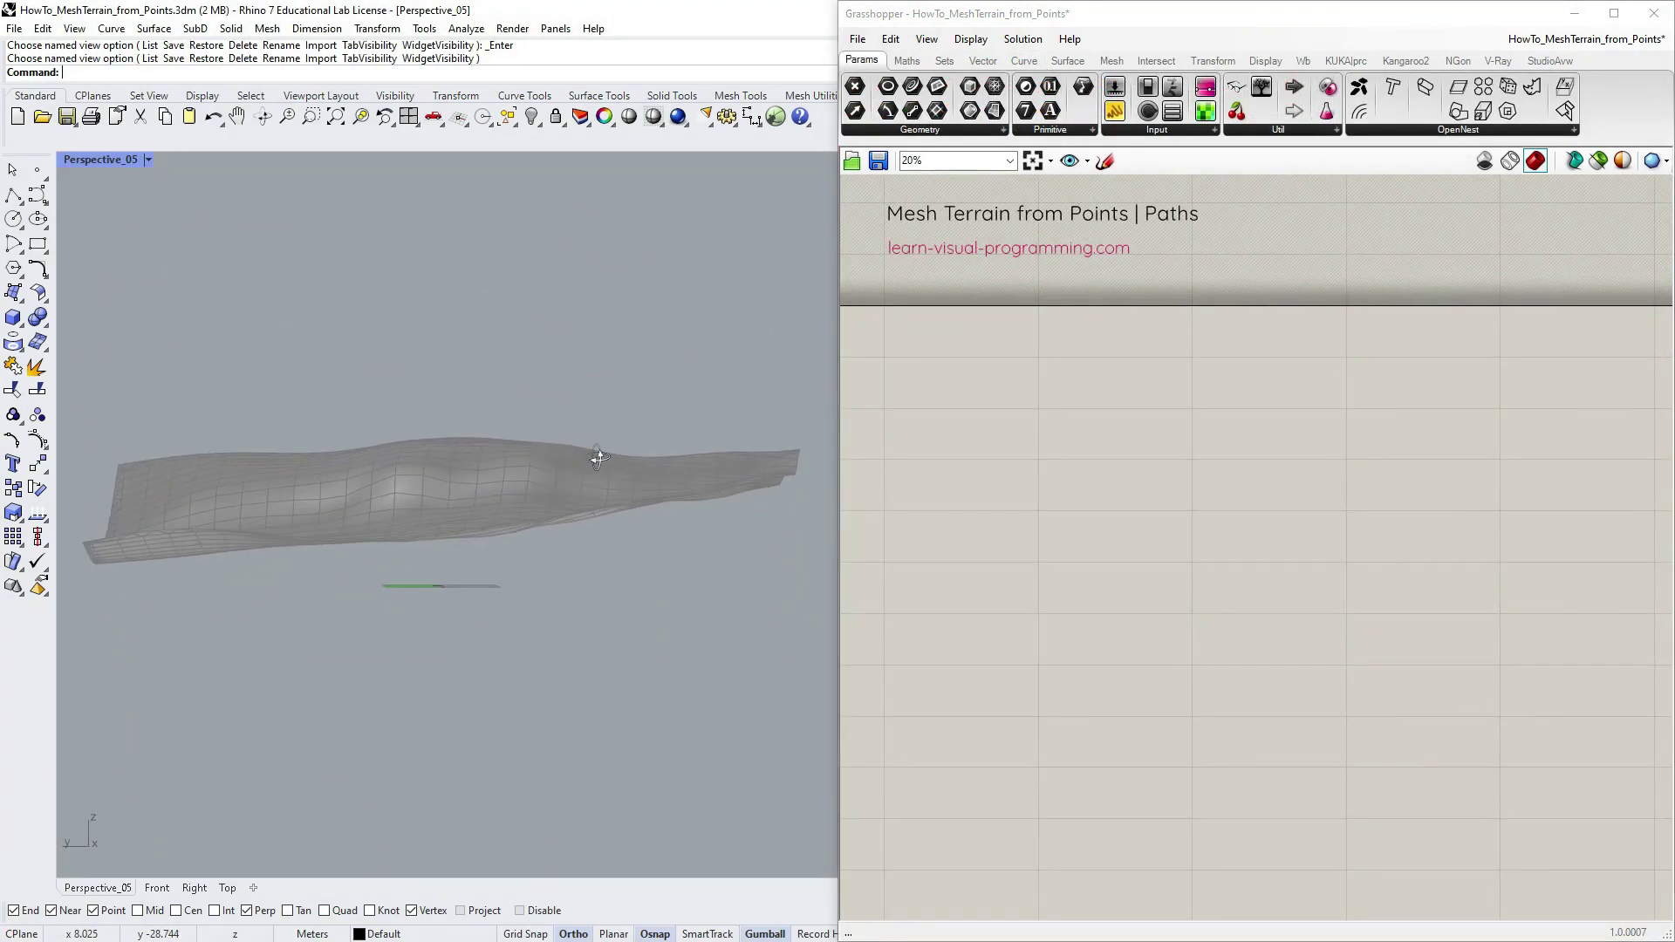
right_drag(598, 457, 602, 531)
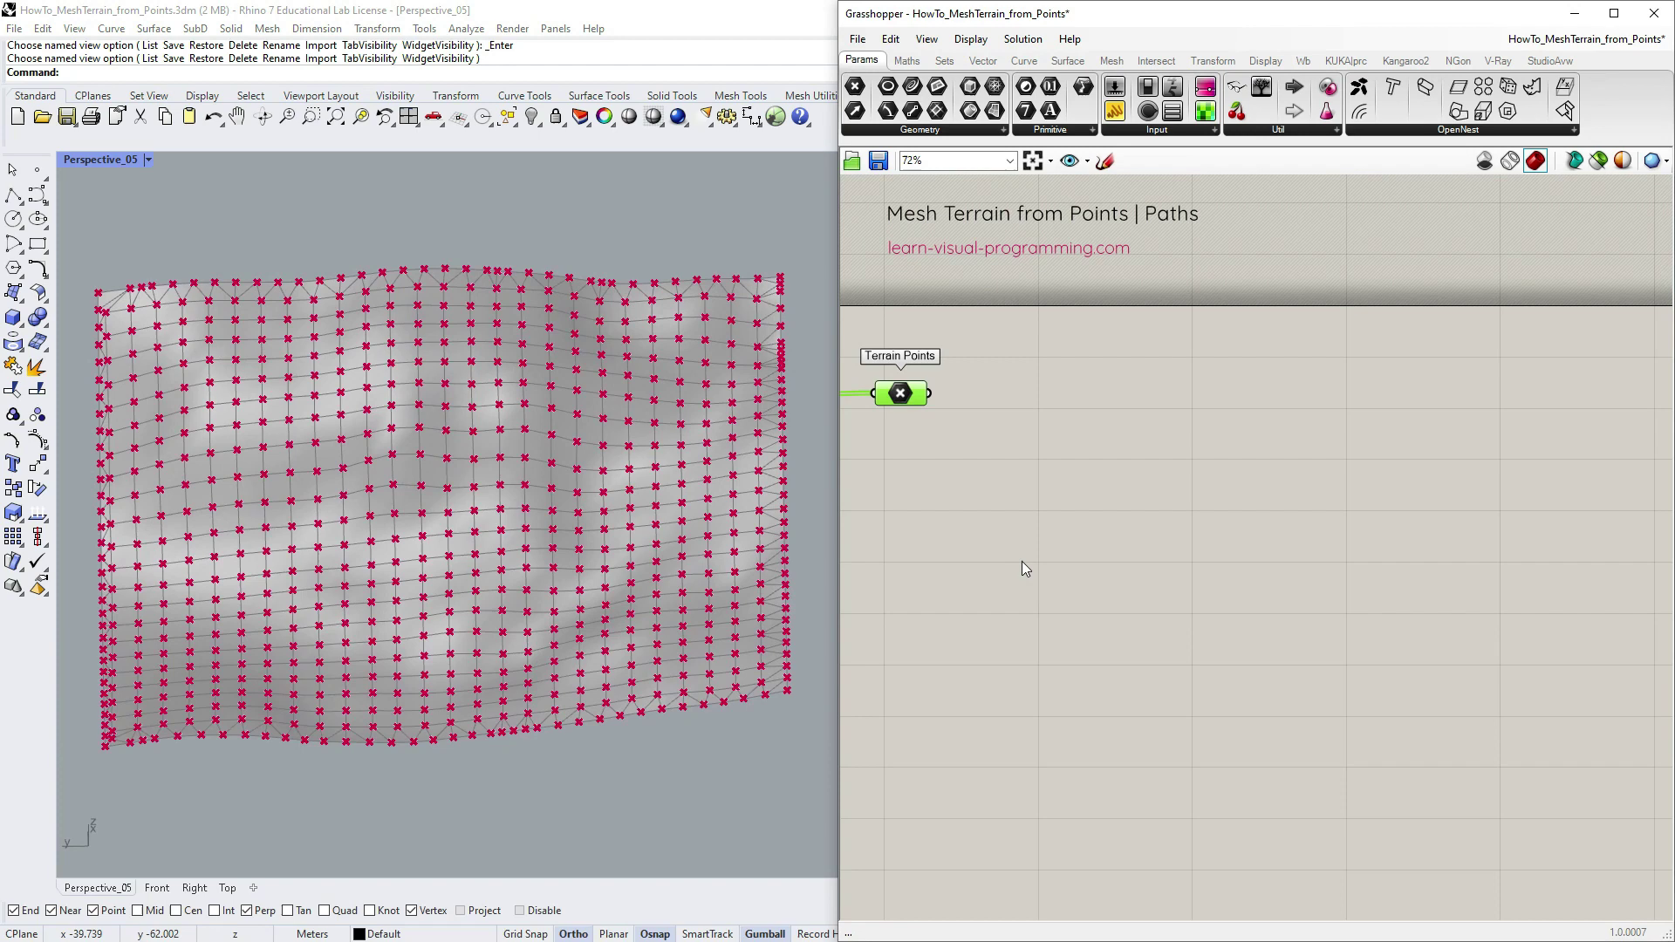
- Position the Terrain Points parameter and add a Patch component with Terrain Points connected to its input P
drag(900, 393, 911, 403)
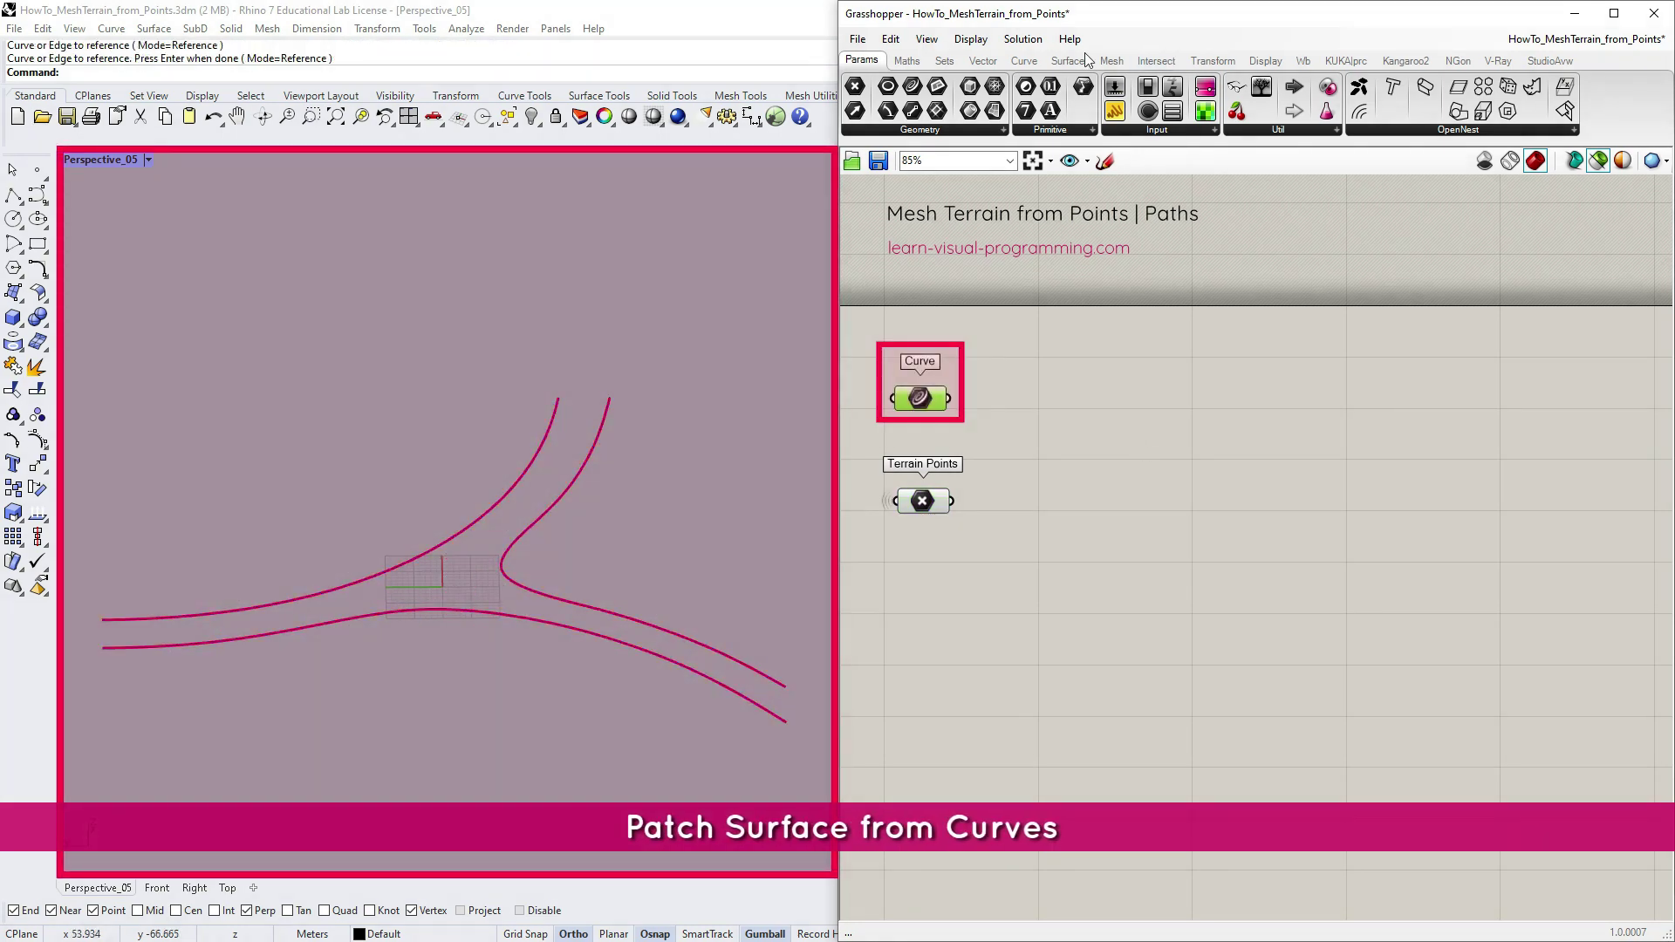
click(1082, 57)
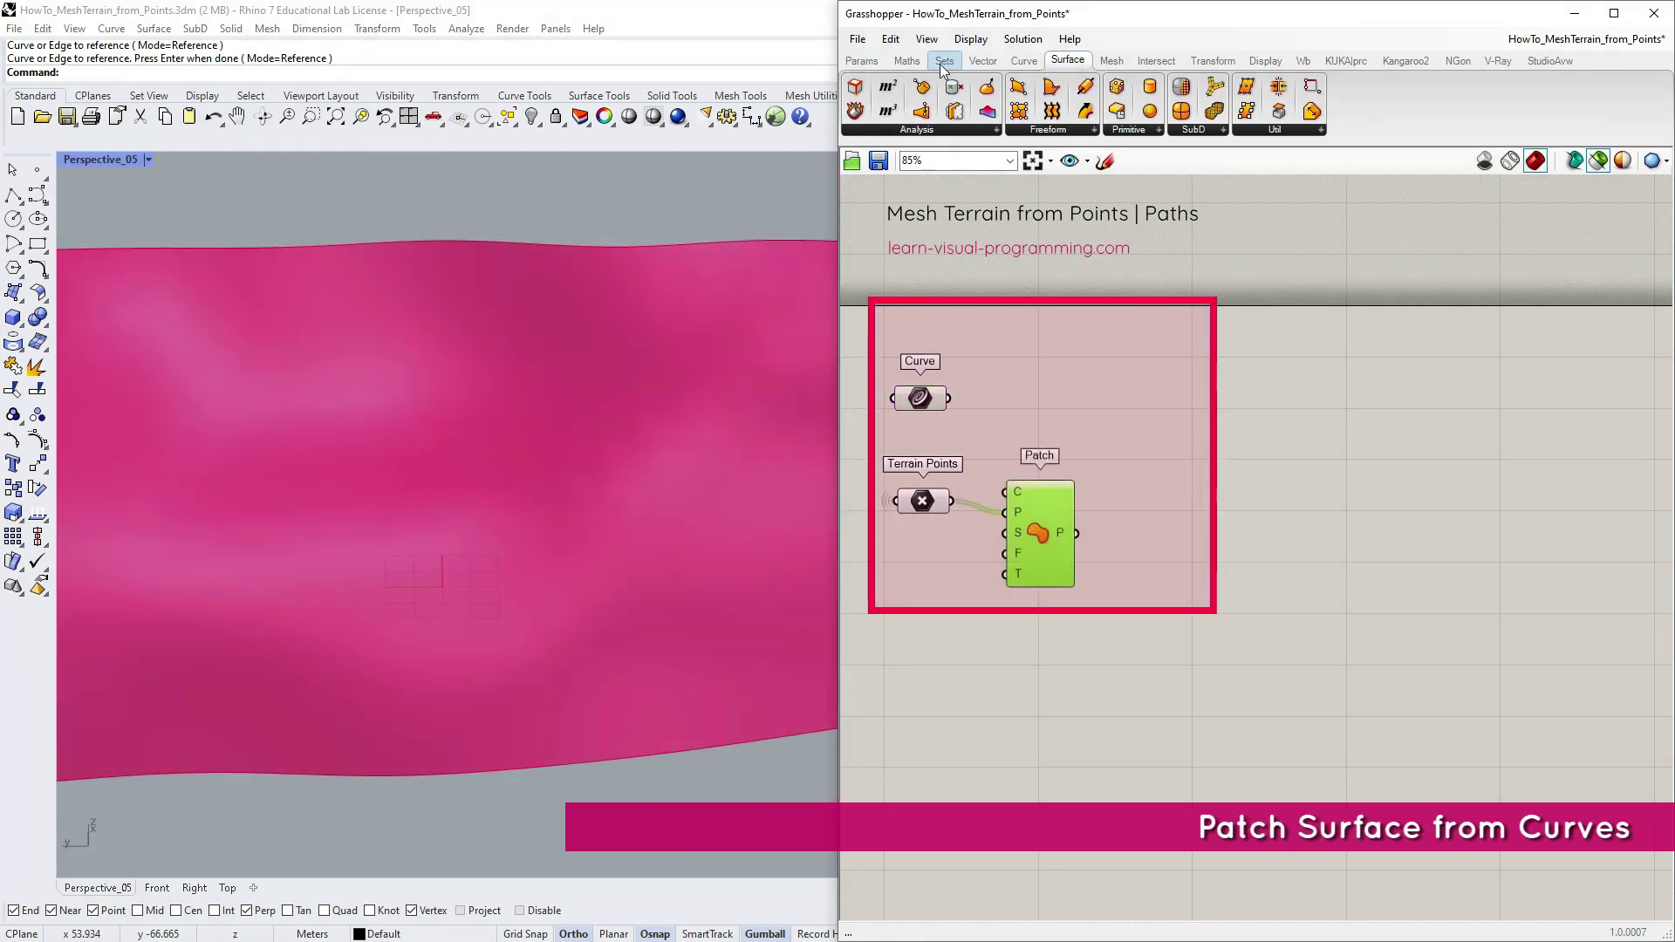
- Add a Project component that projects the path curves onto the patch surface and try a different Flexibility on Patch
click(1024, 60)
click(1328, 129)
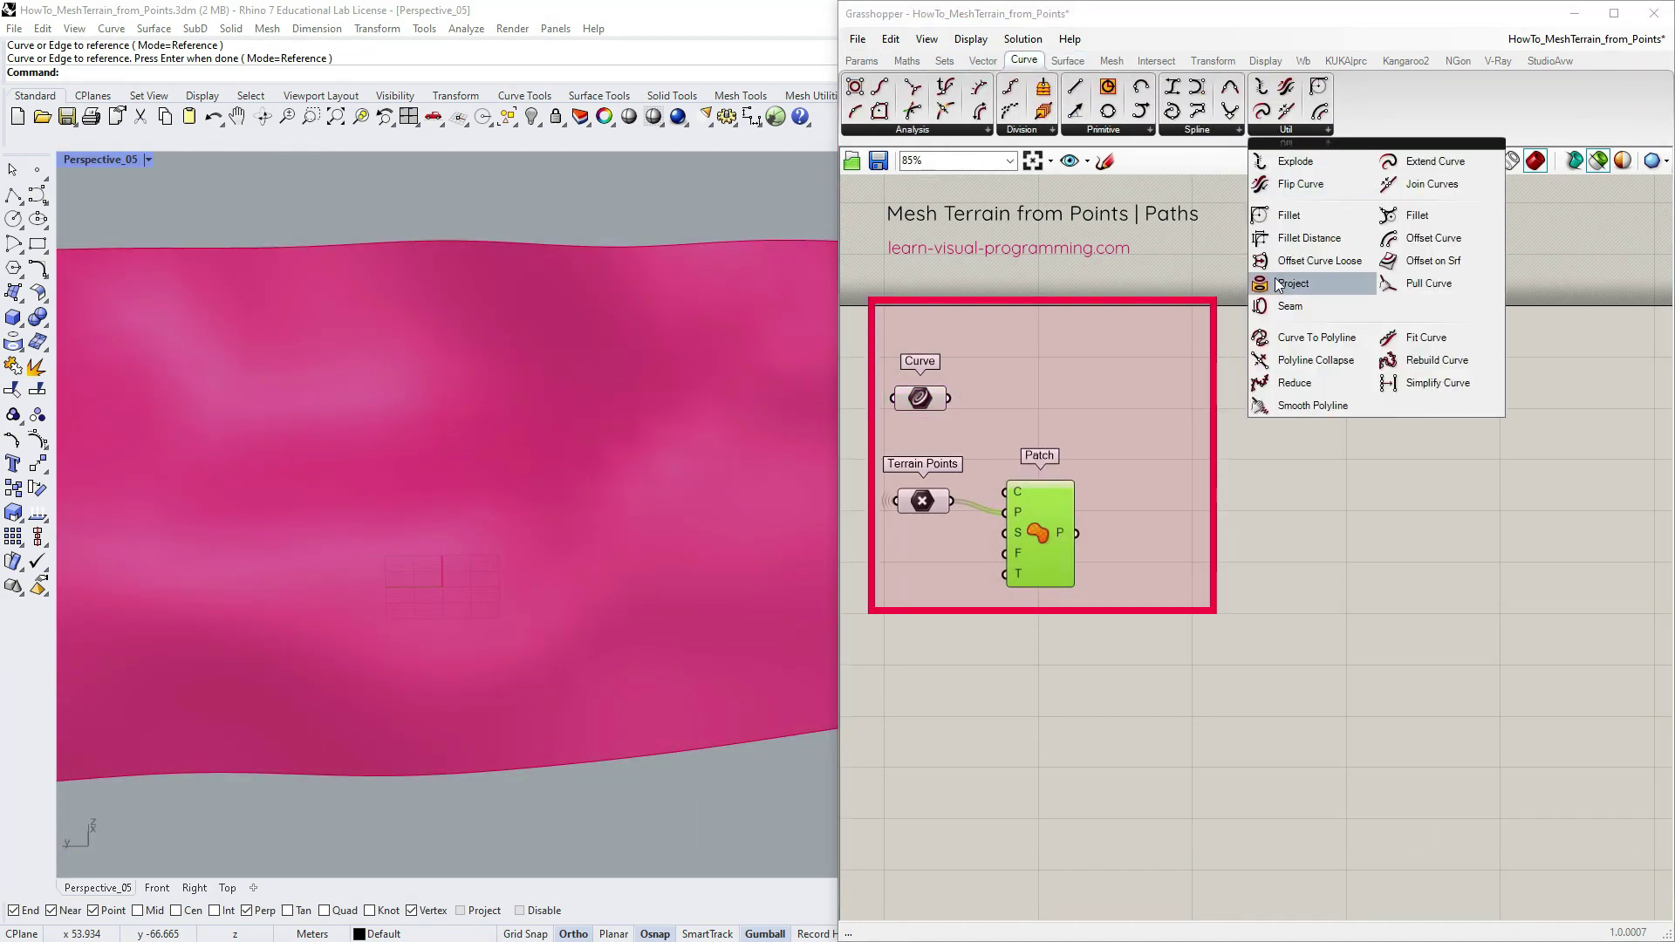
click(1291, 283)
click(1053, 369)
drag(1003, 351, 1018, 349)
drag(1053, 370, 1090, 408)
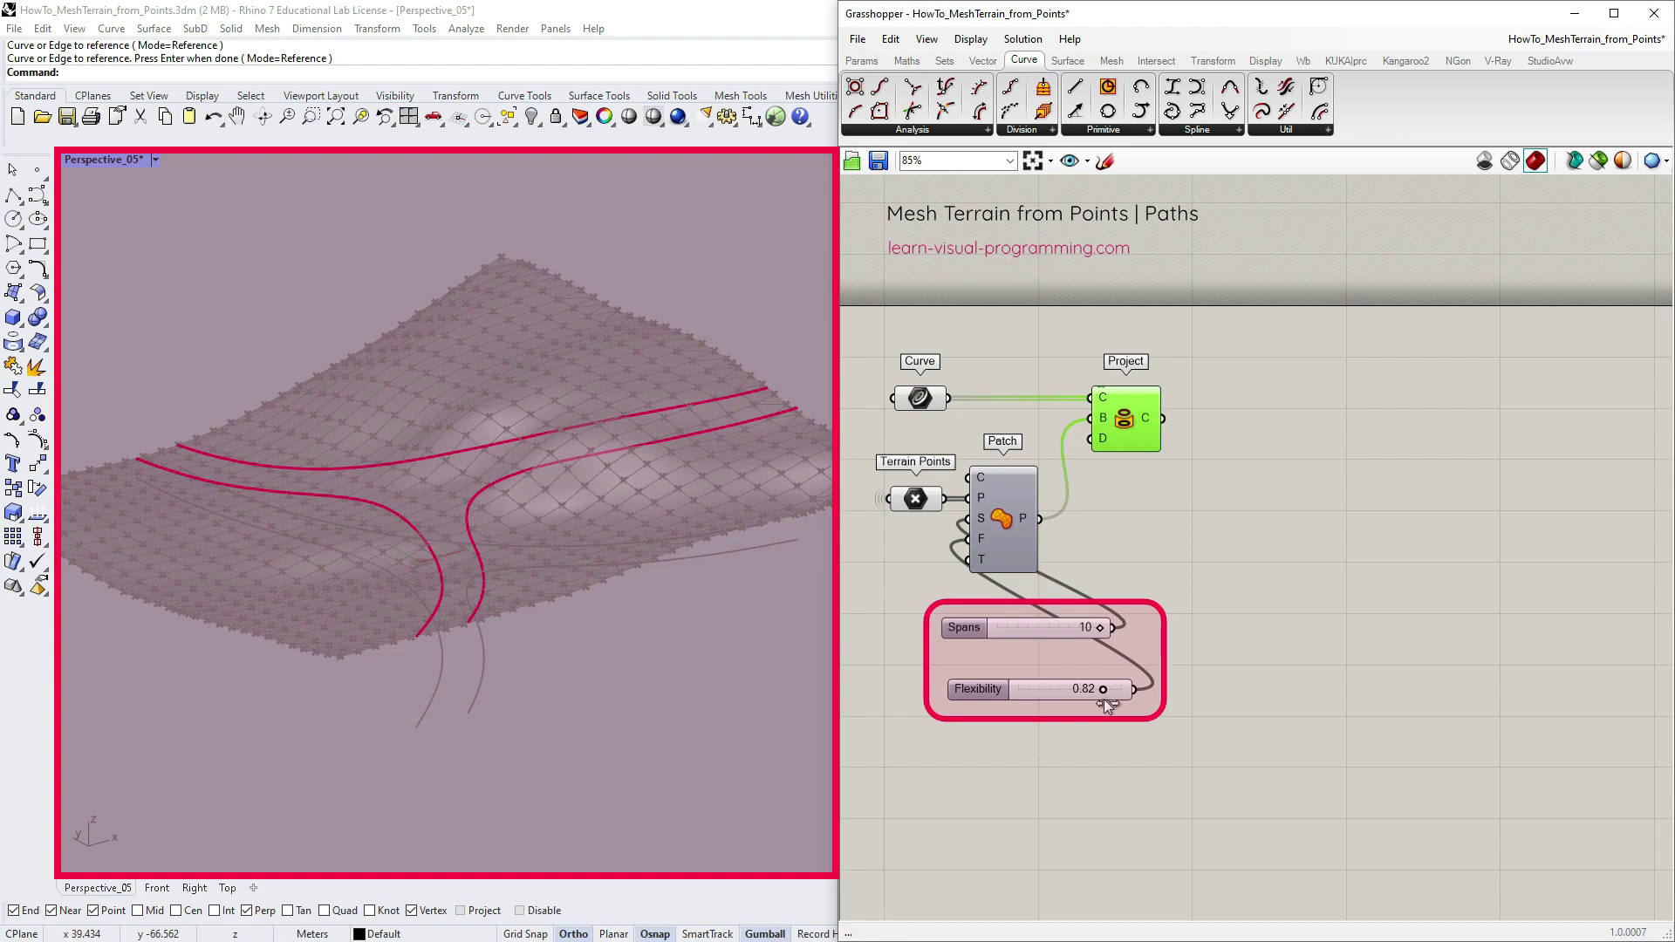
mouse_move(1102, 699)
mouse_down()
mouse_move(1038, 699)
mouse_move(1123, 699)
mouse_up()
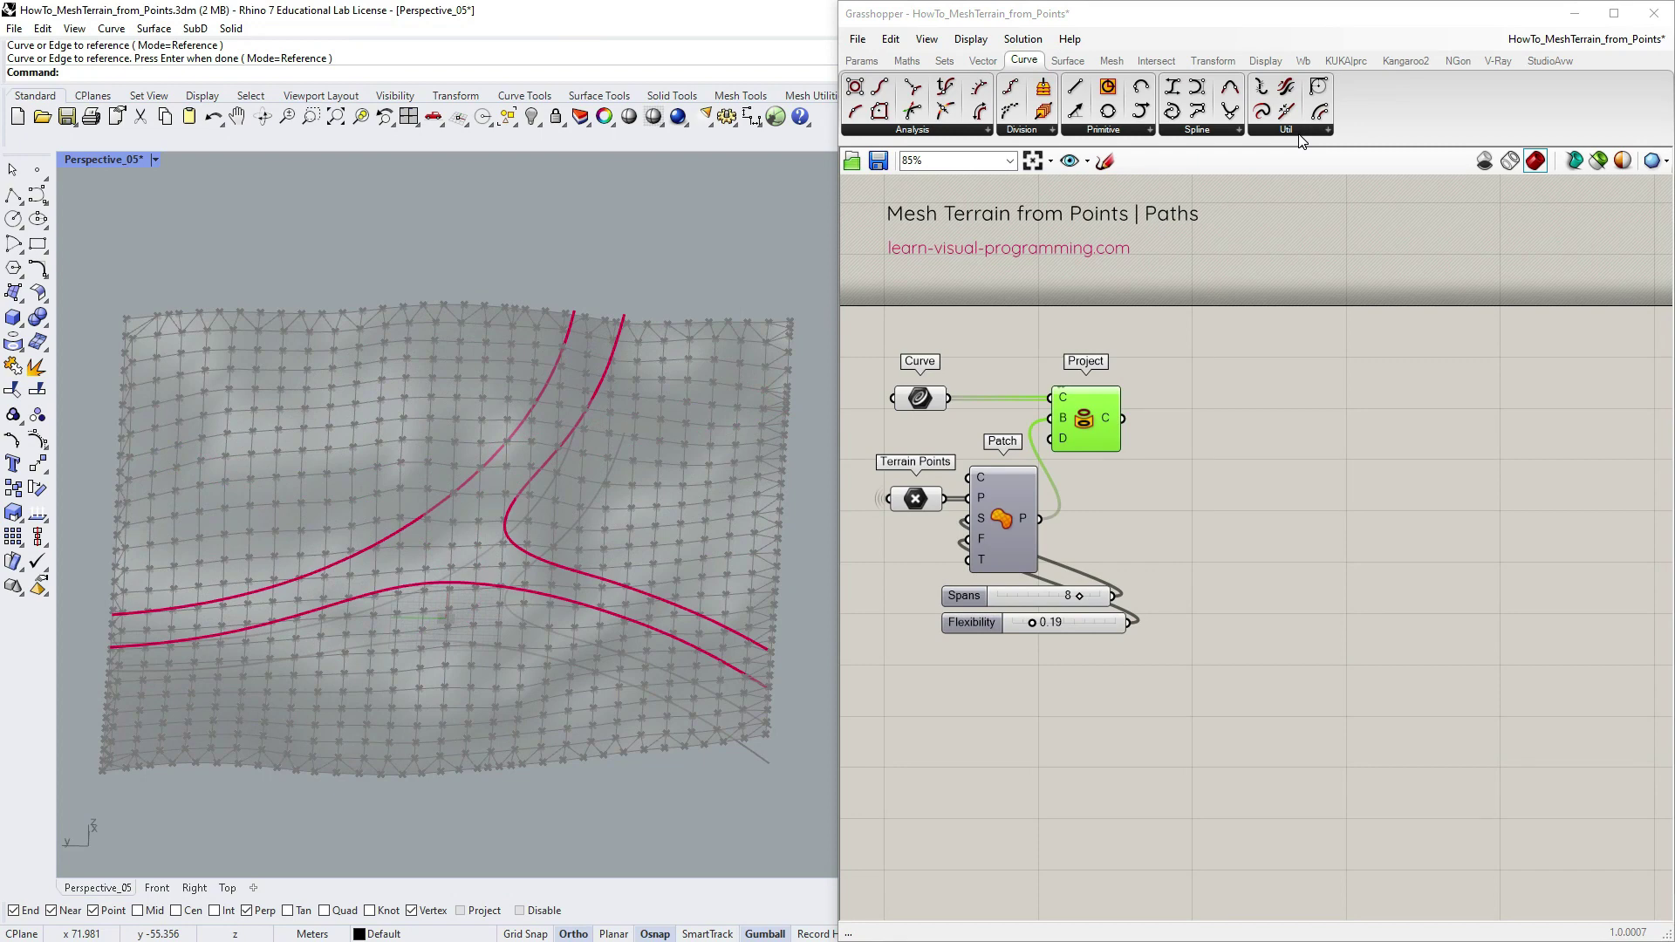
- Add a Rebuild Curve component for the projected curves and connect a number slider ranging from 10 to 20 to its input N
click(1300, 136)
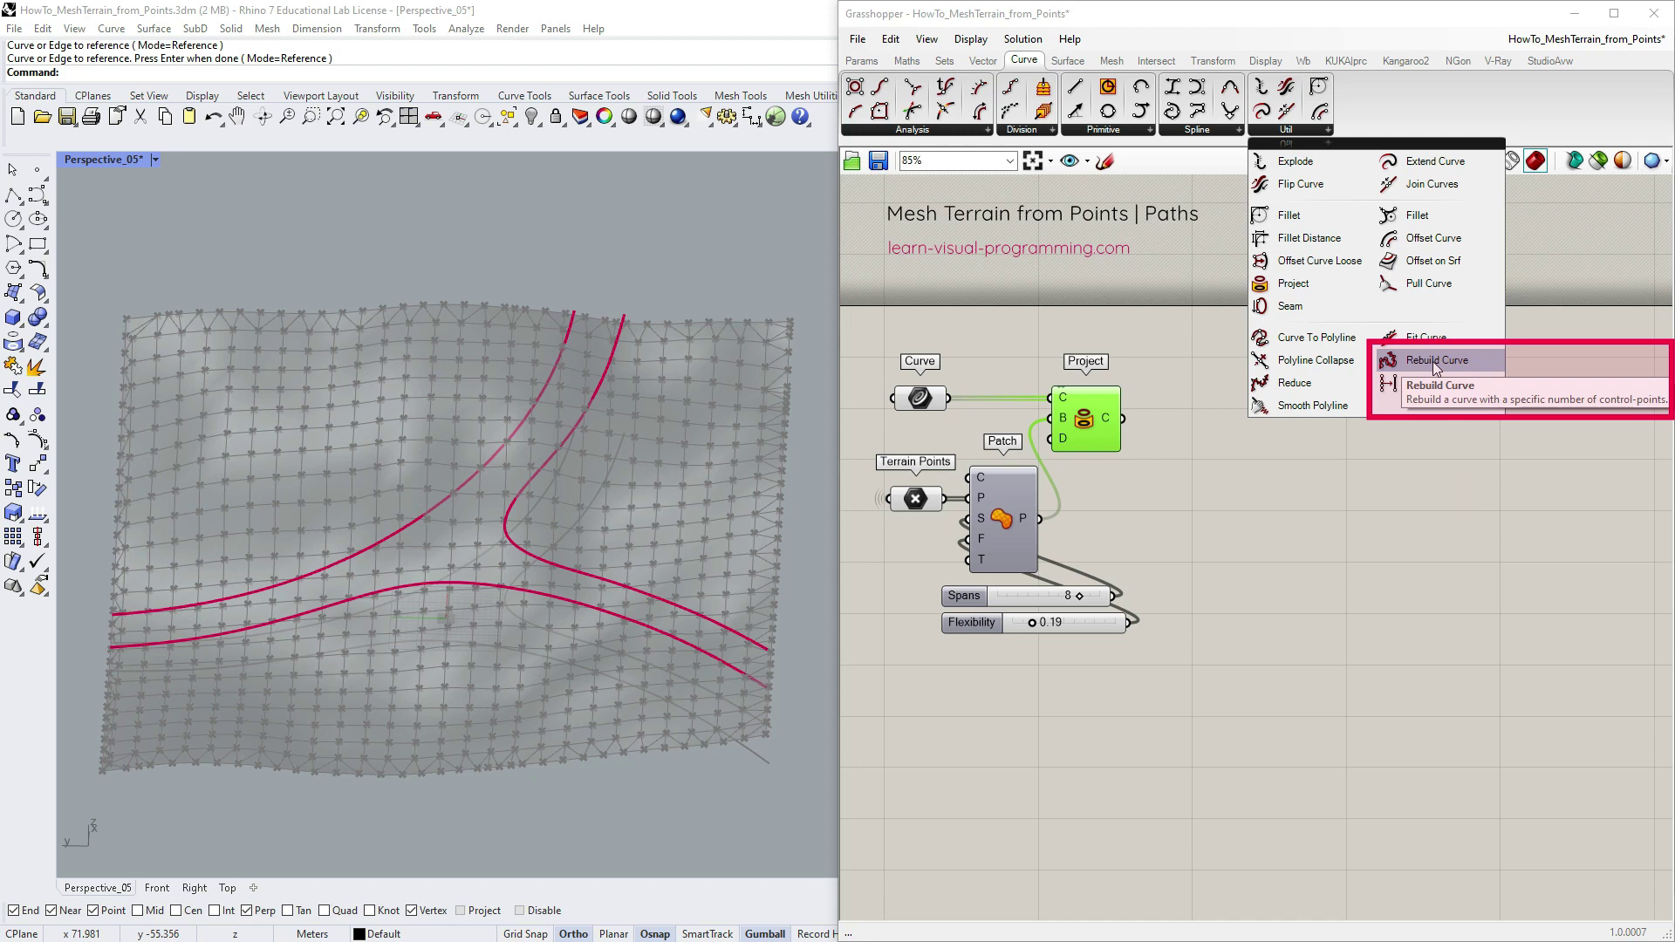
drag(1432, 361, 1184, 415)
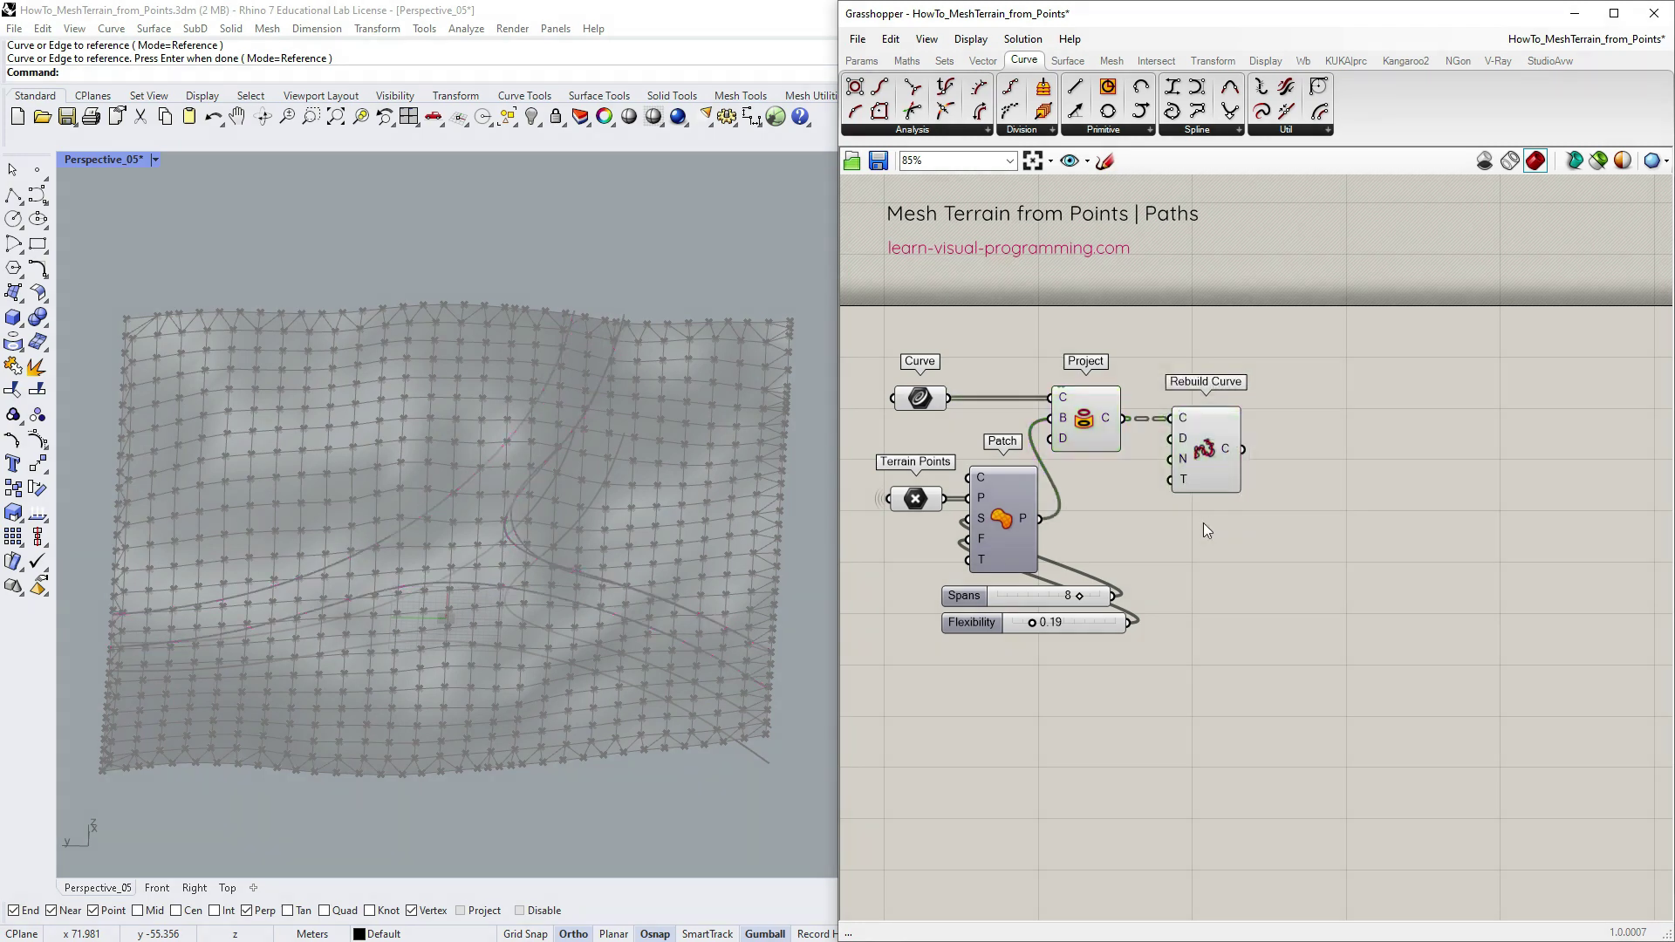
double_click(1202, 522)
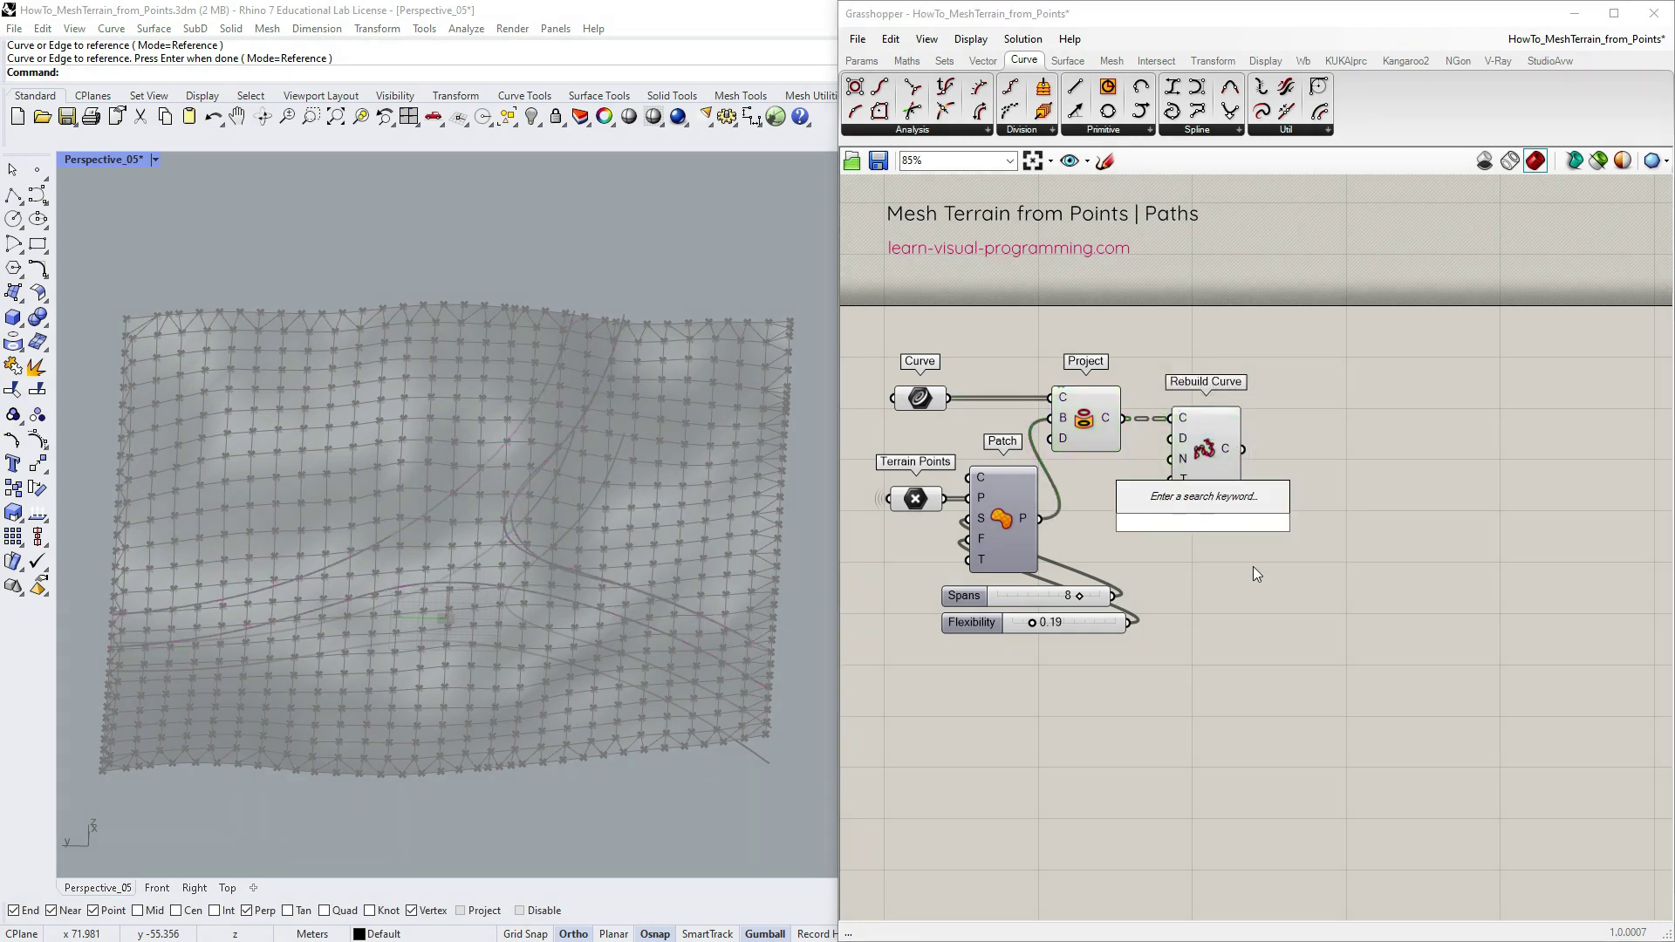
text(10<)
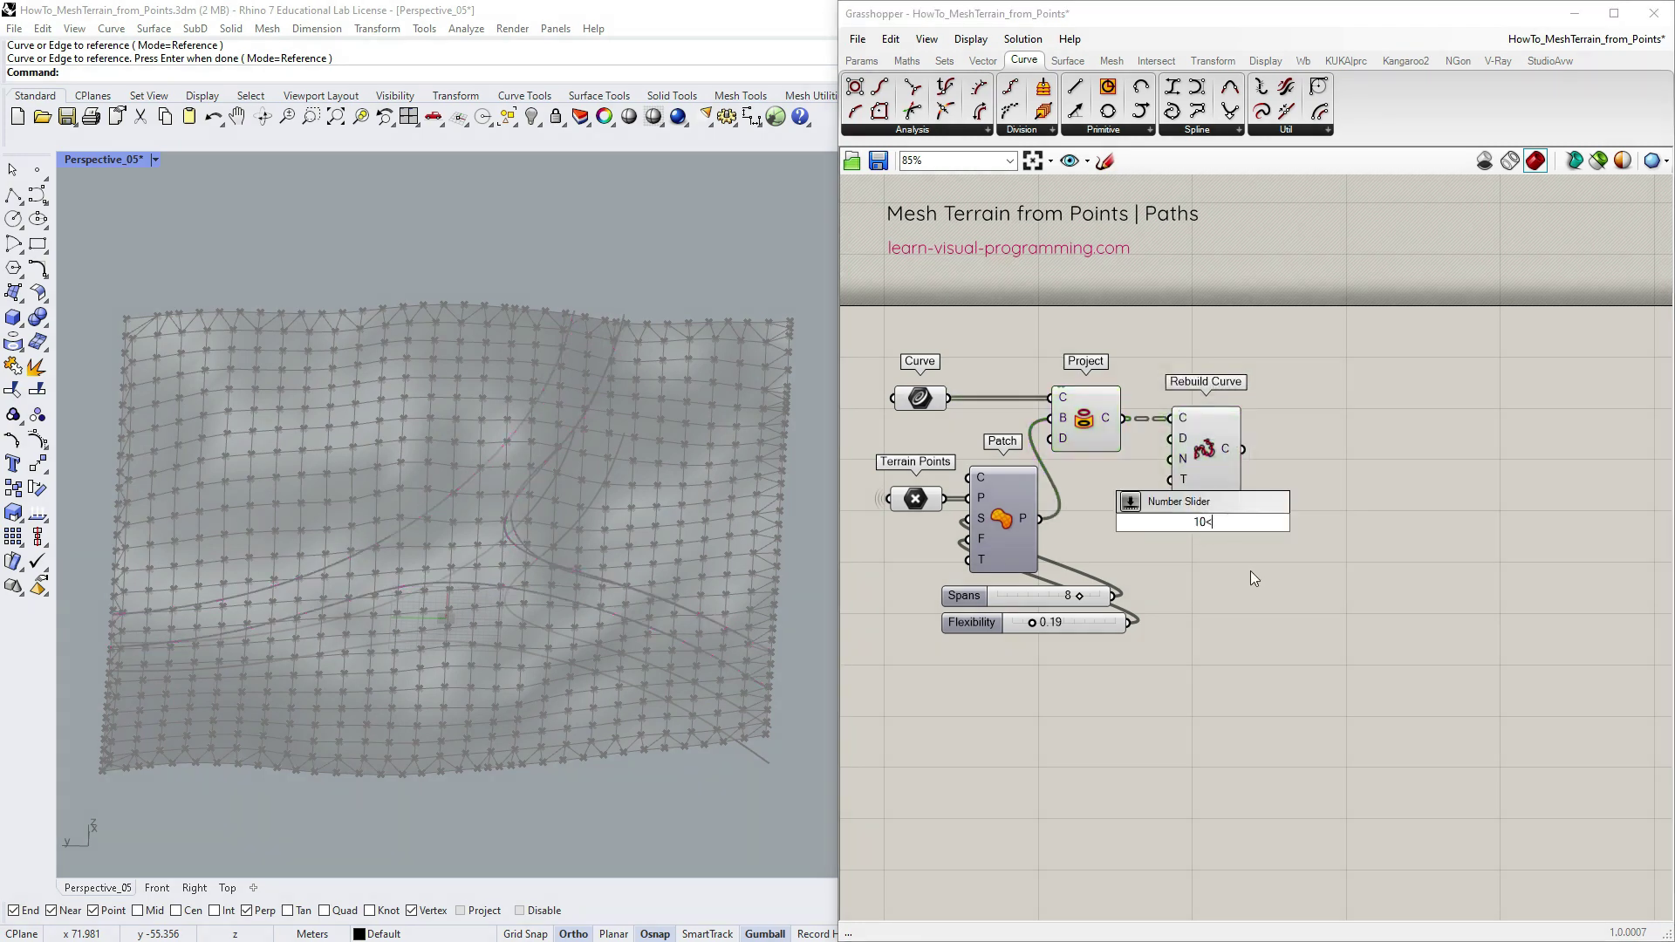
text(20)
key(Return)
drag(1288, 522, 1176, 464)
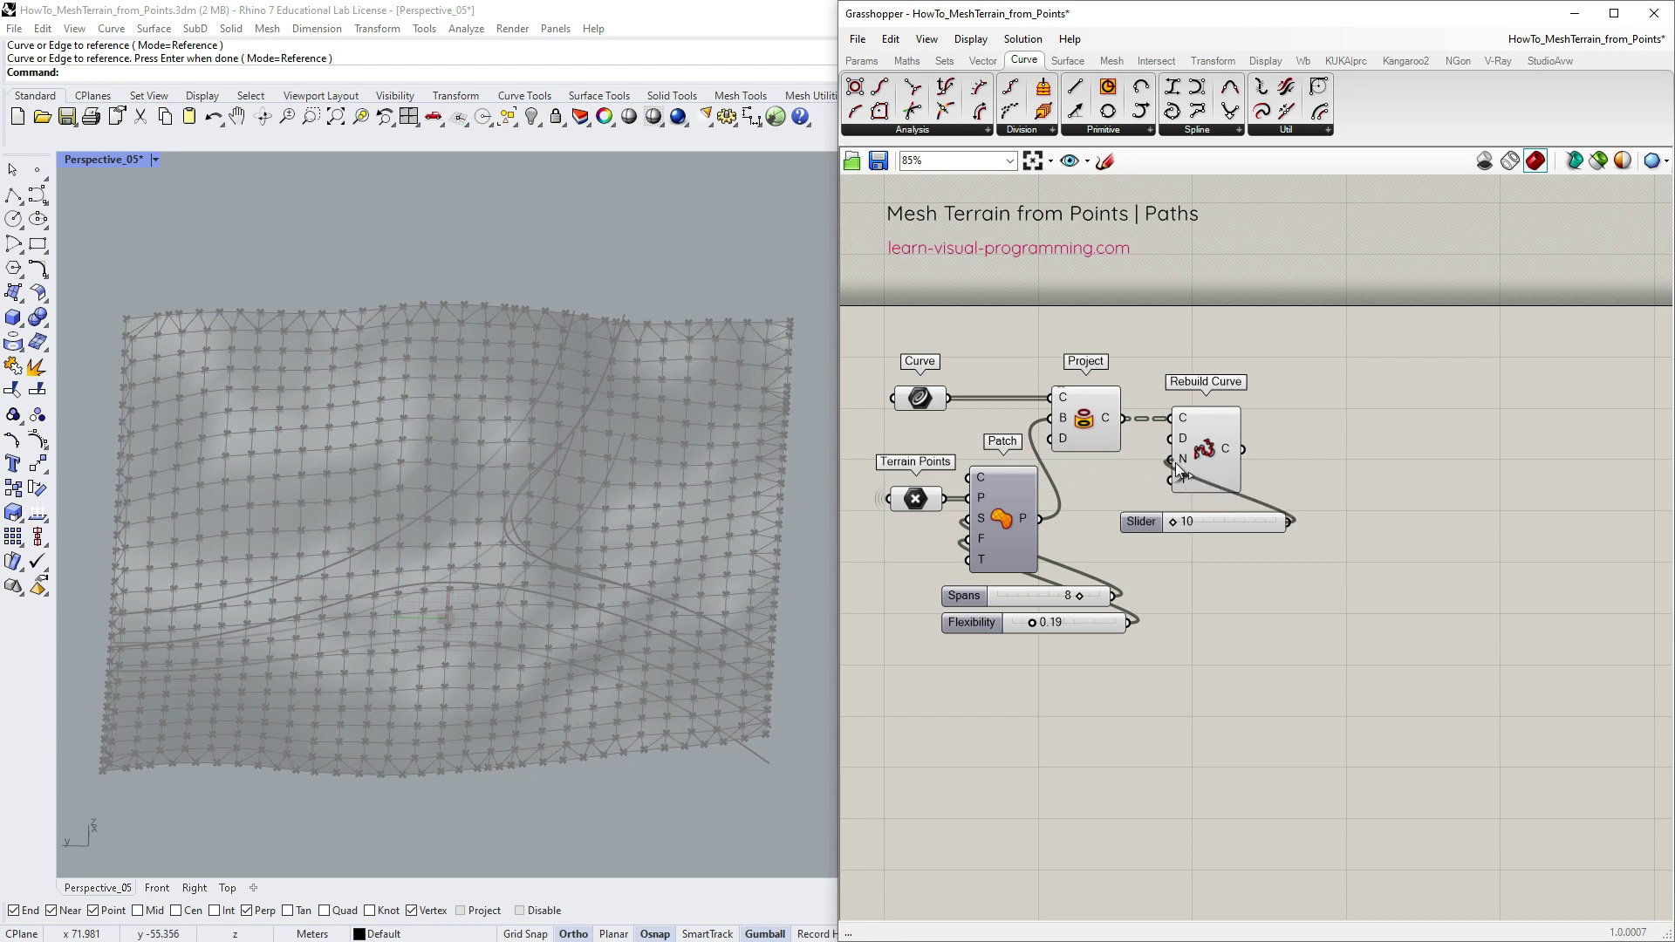
mouse_move(1185, 481)
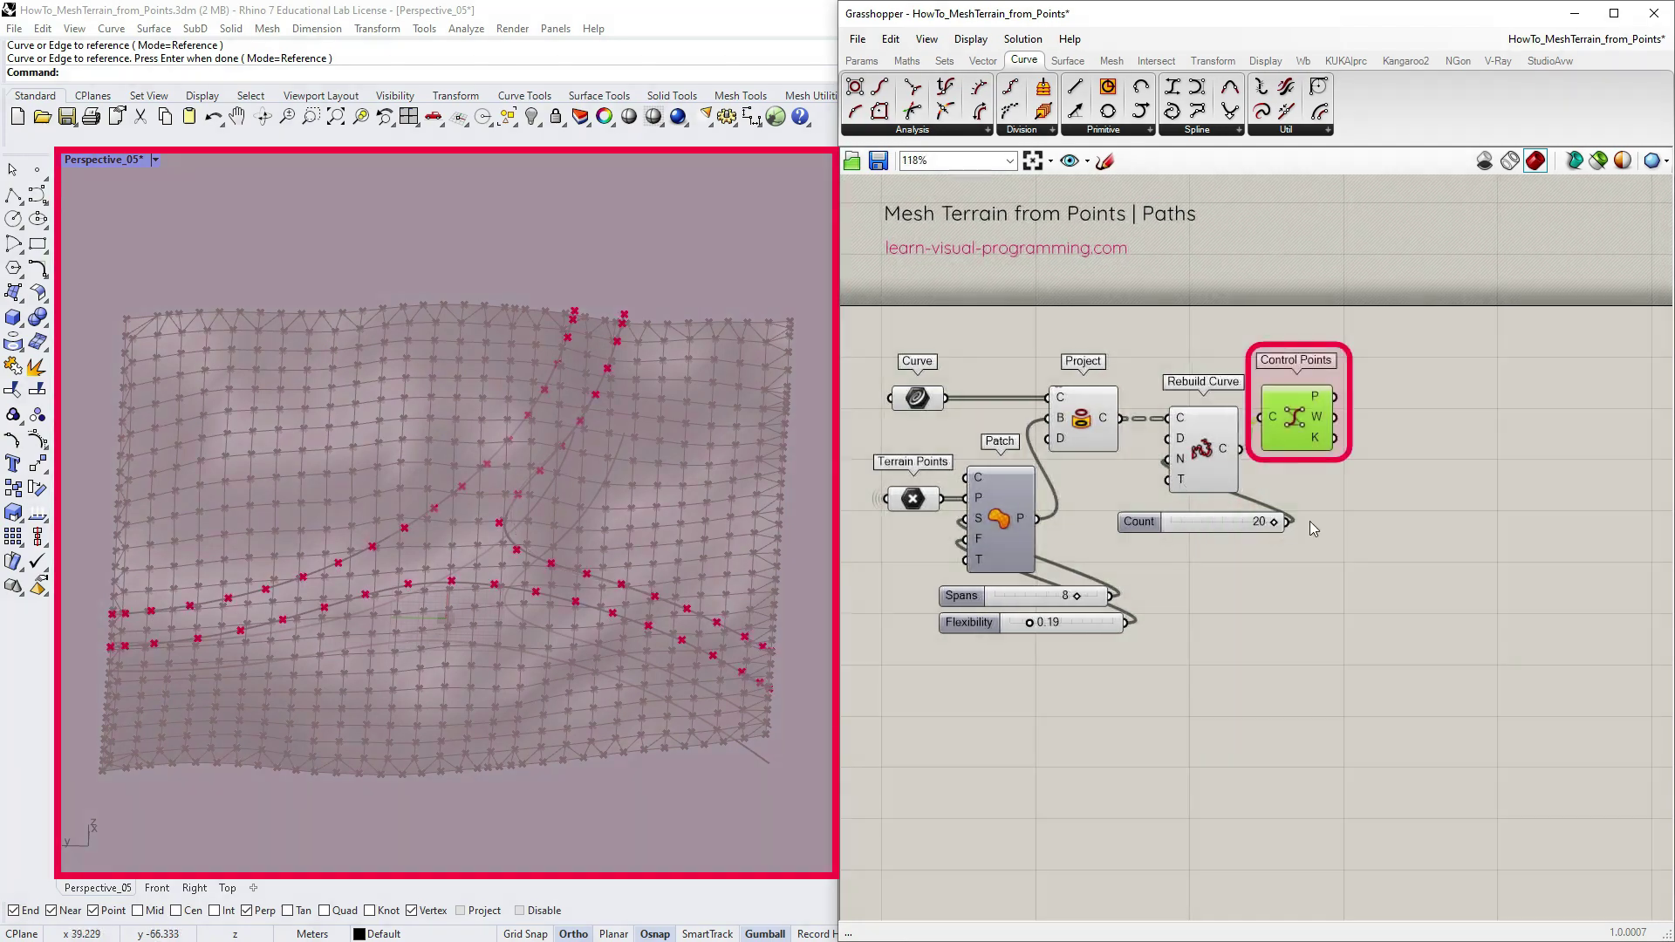
right_drag(646, 489, 641, 448)
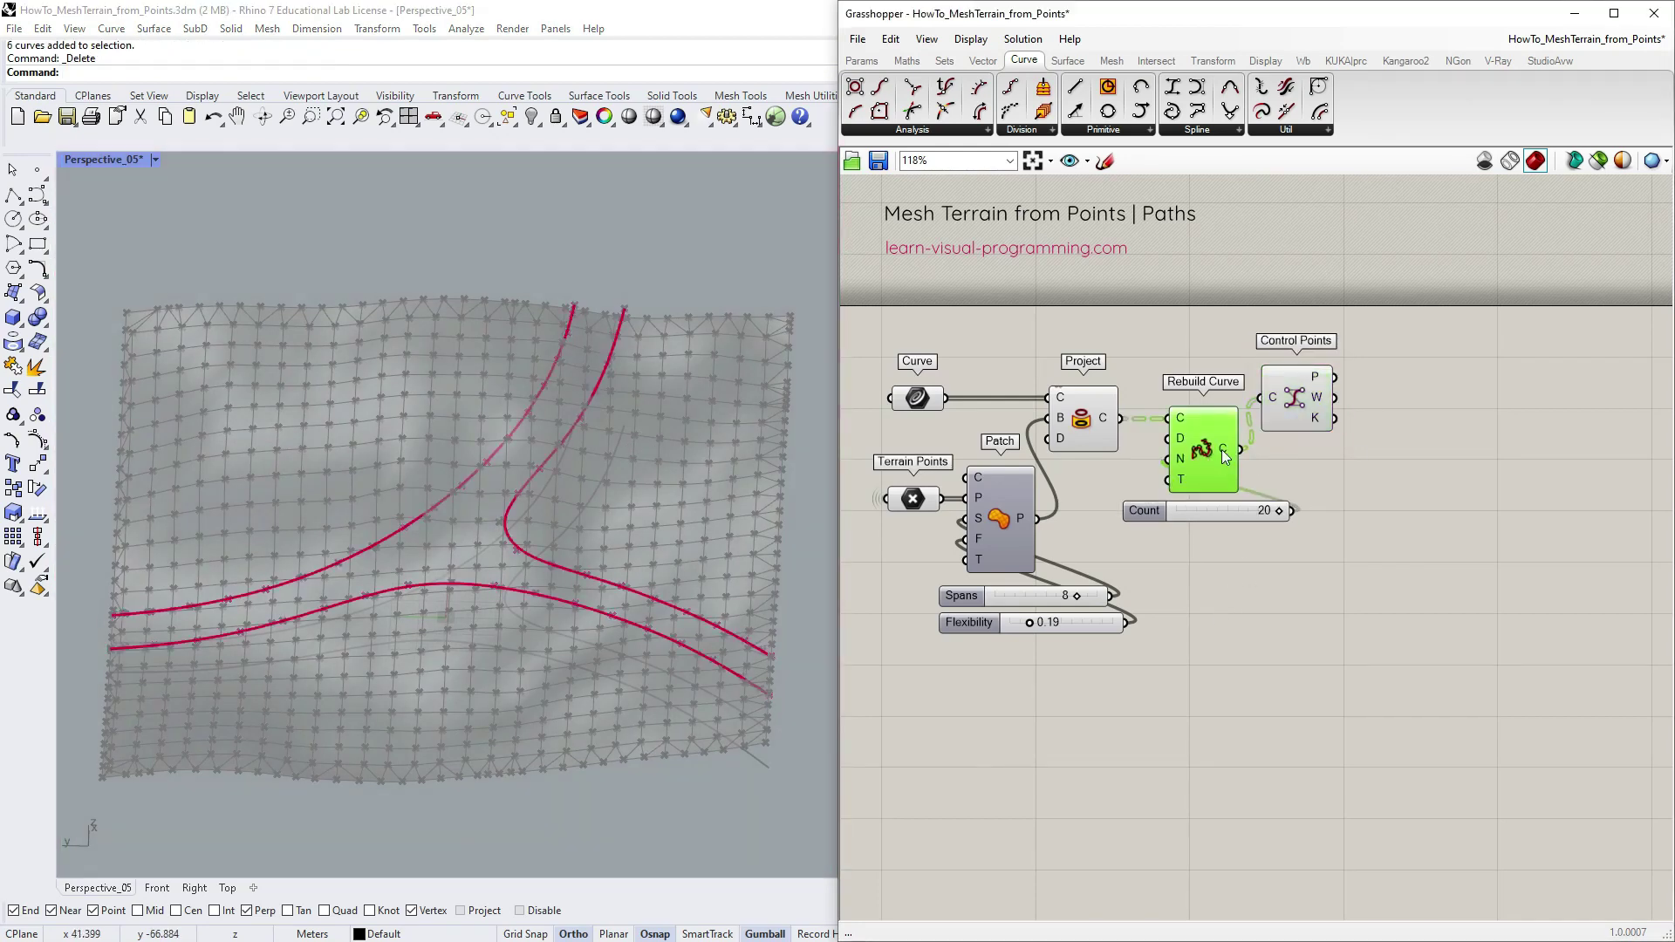
- Bake the curves from the Rebuild Curve output onto the Path_Crv layer
right_click(1225, 453)
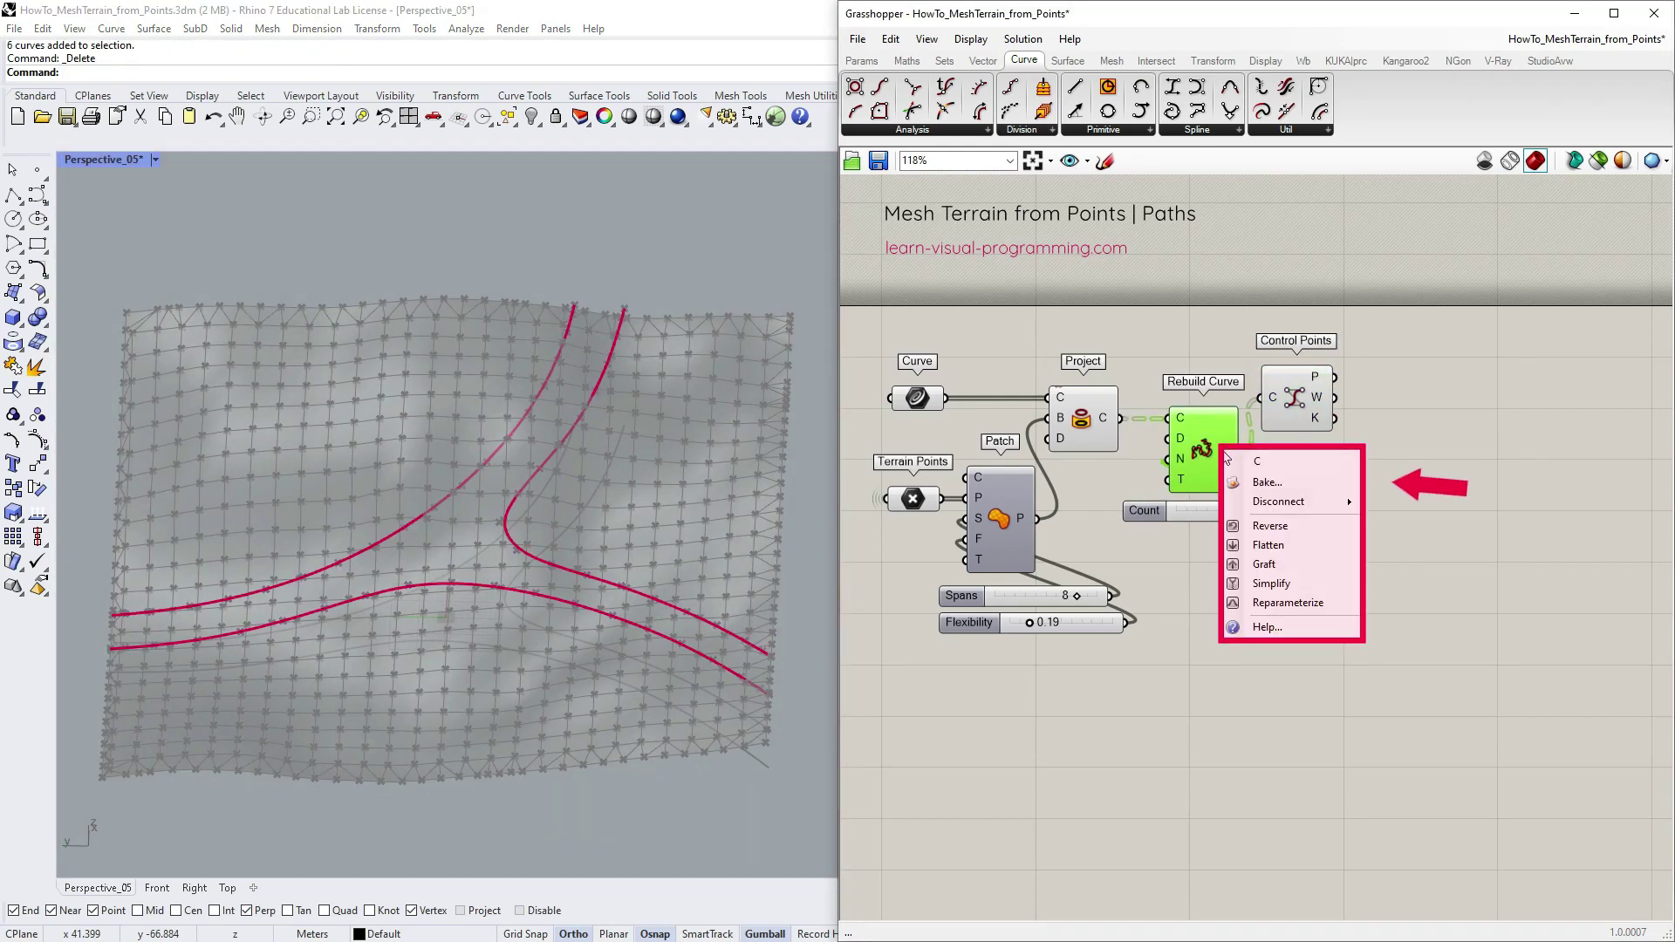
click(1270, 485)
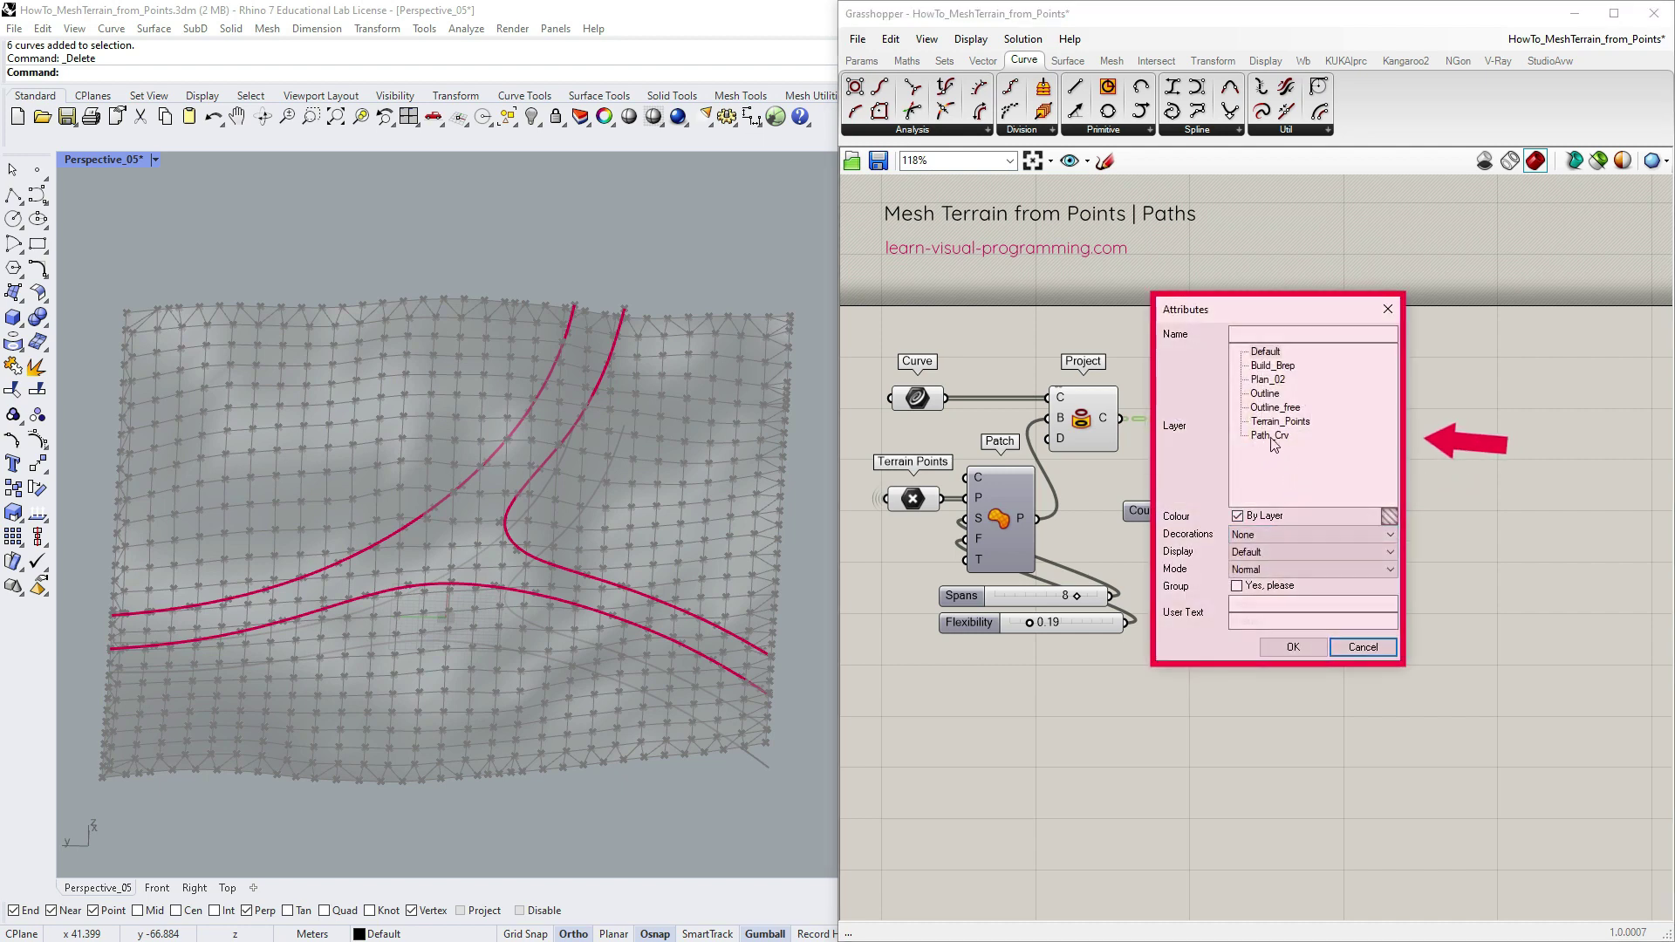
click(1270, 436)
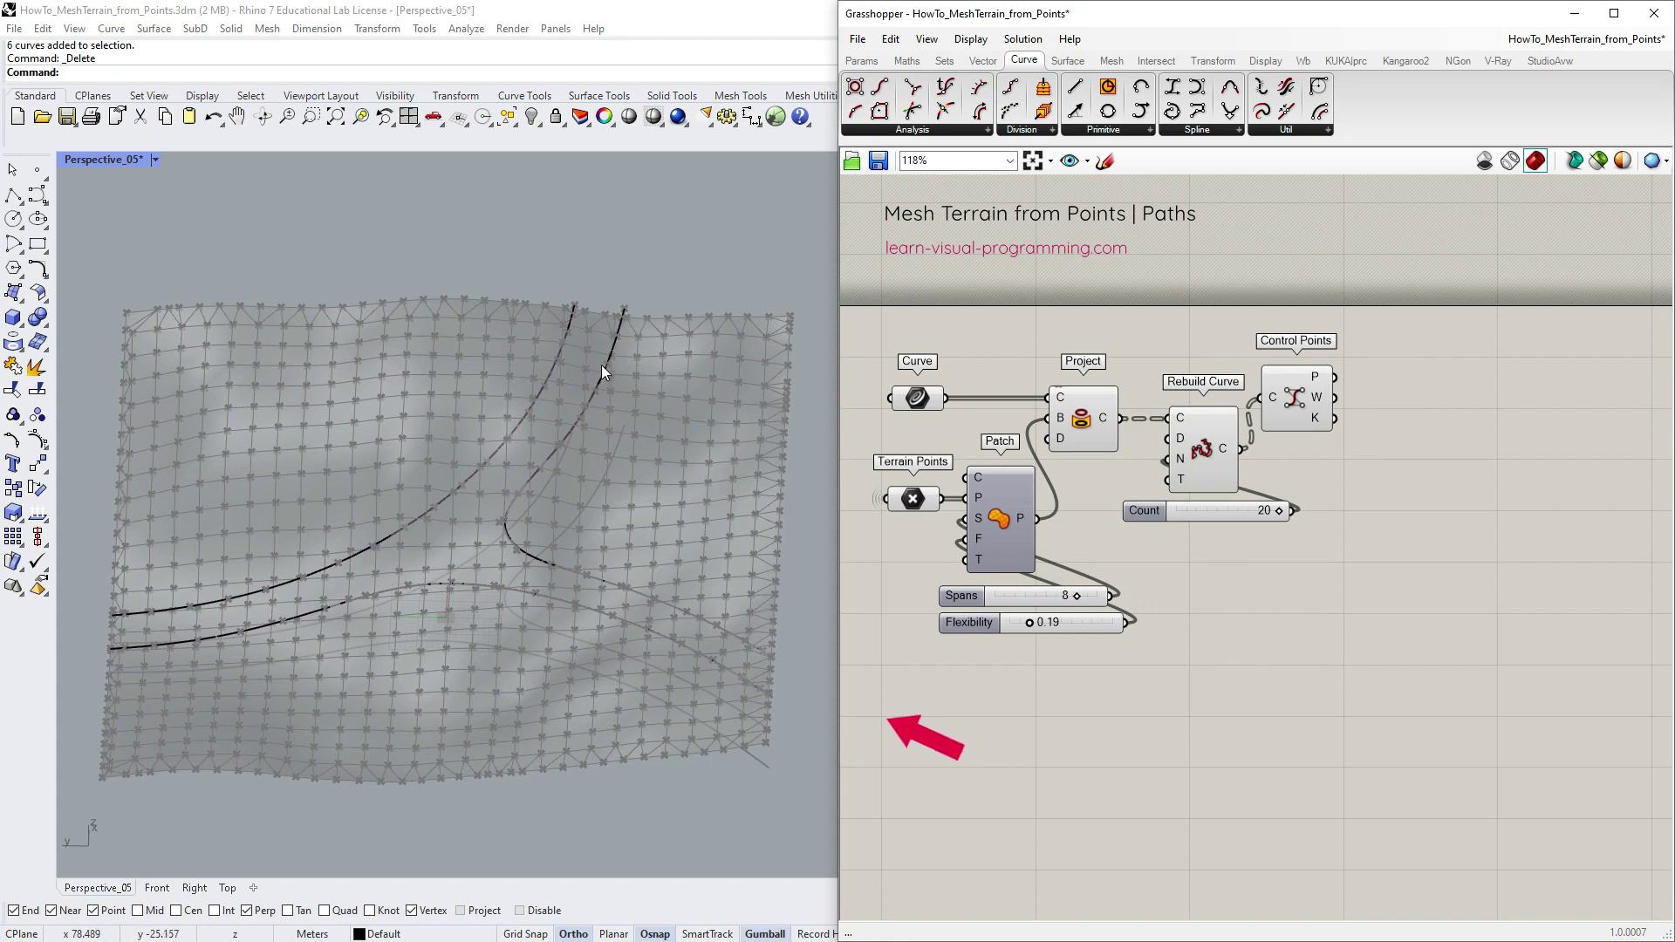
- Select the three baked path curves in the Rhino viewport and turn on their control points
click(602, 370)
shift+click(534, 396)
shift+click(410, 584)
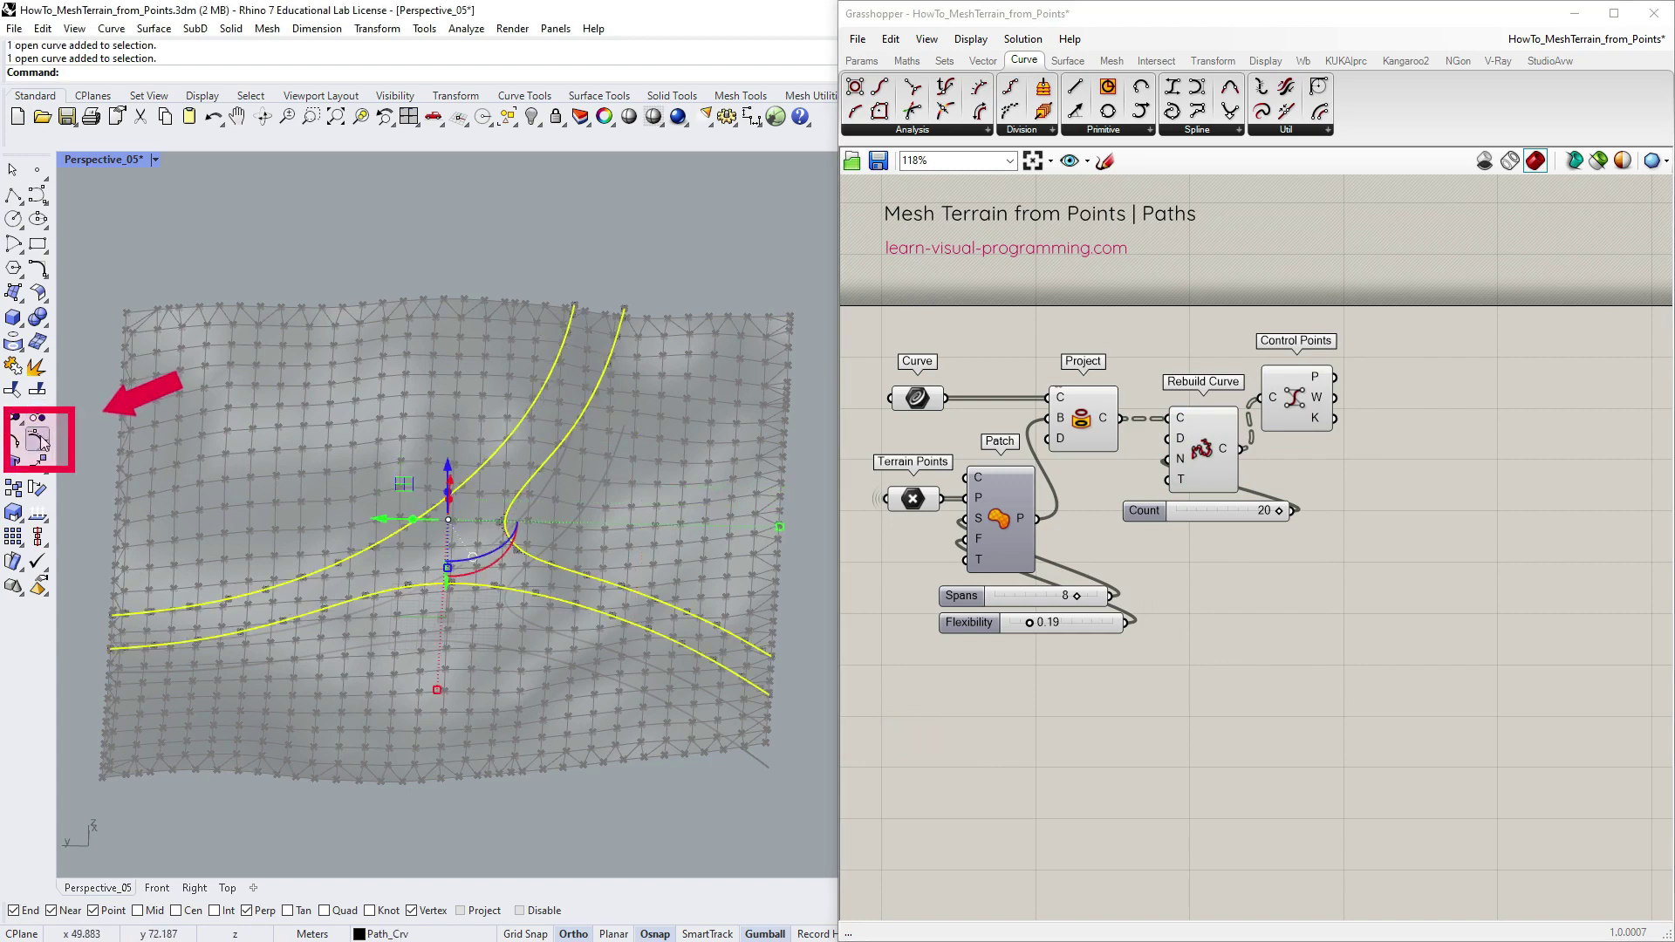
click(41, 442)
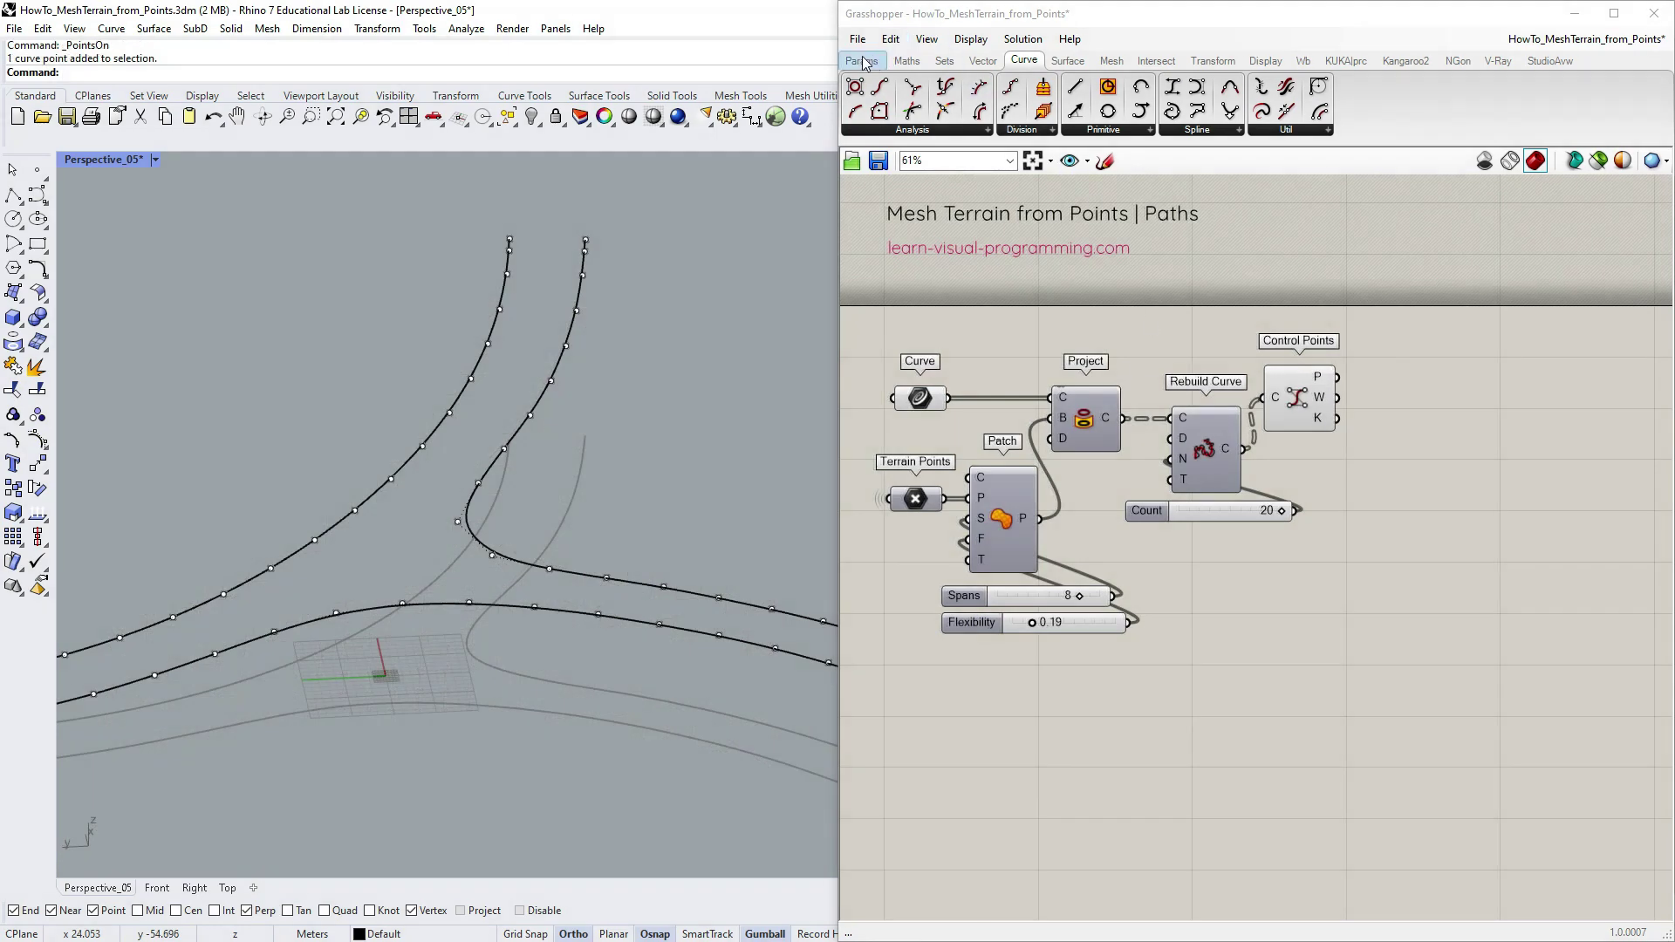
- Add a Geometry Pipeline component to the Grasshopper canvas below the Patch sliders
click(864, 63)
click(919, 129)
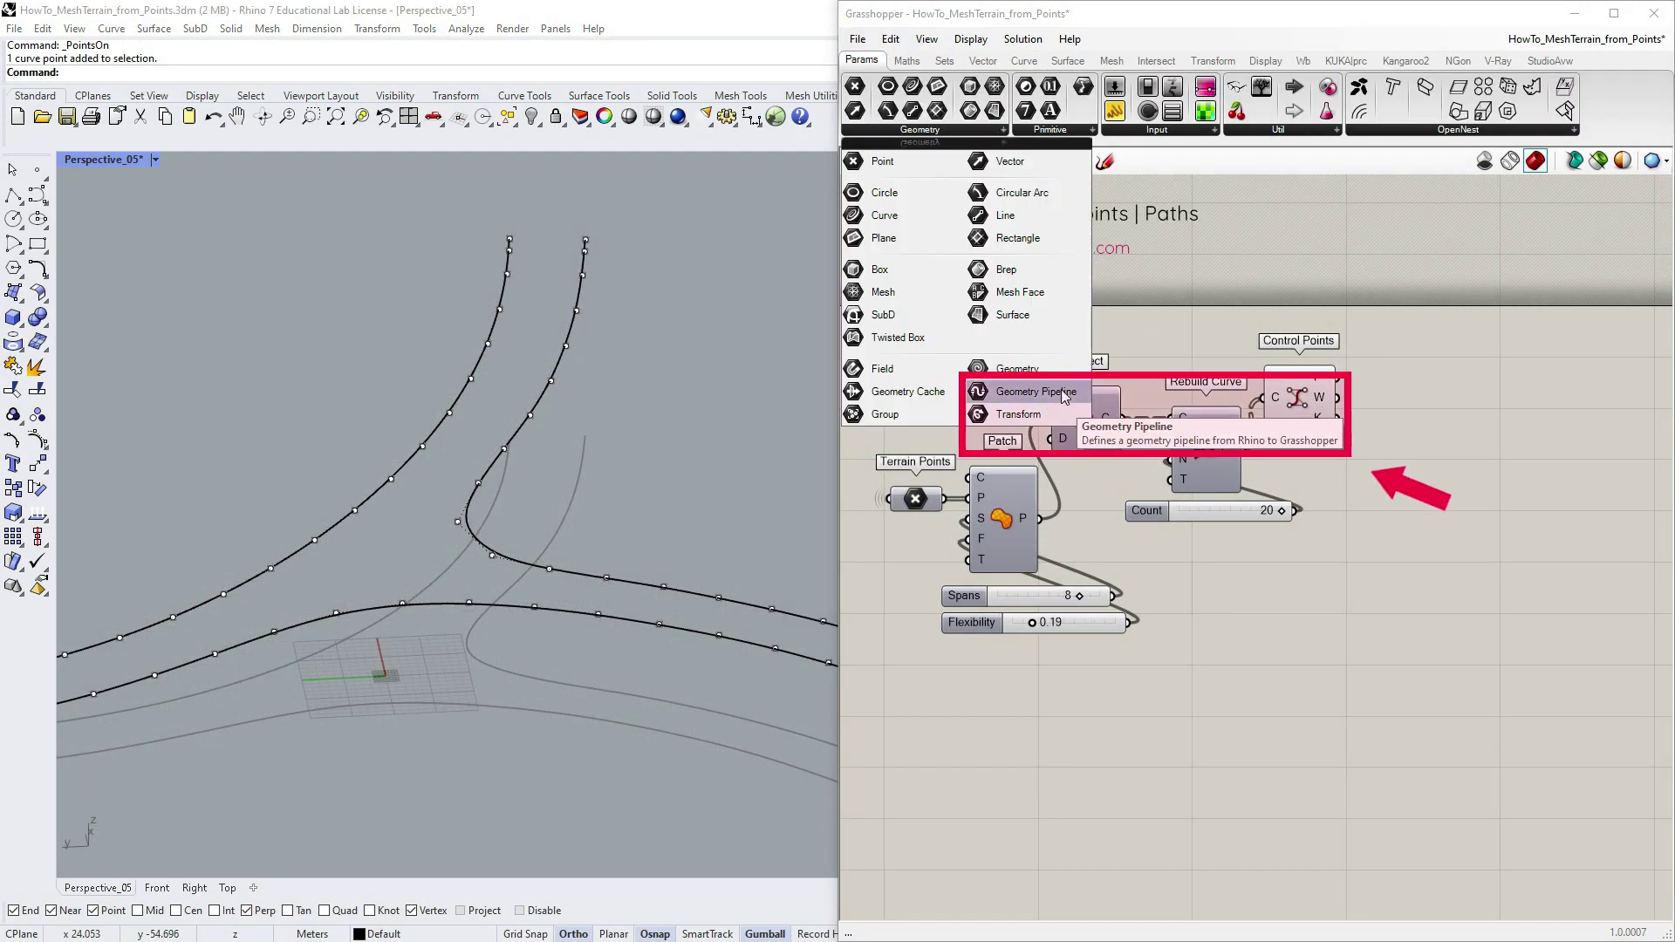
drag(1061, 389, 1012, 746)
click(1087, 717)
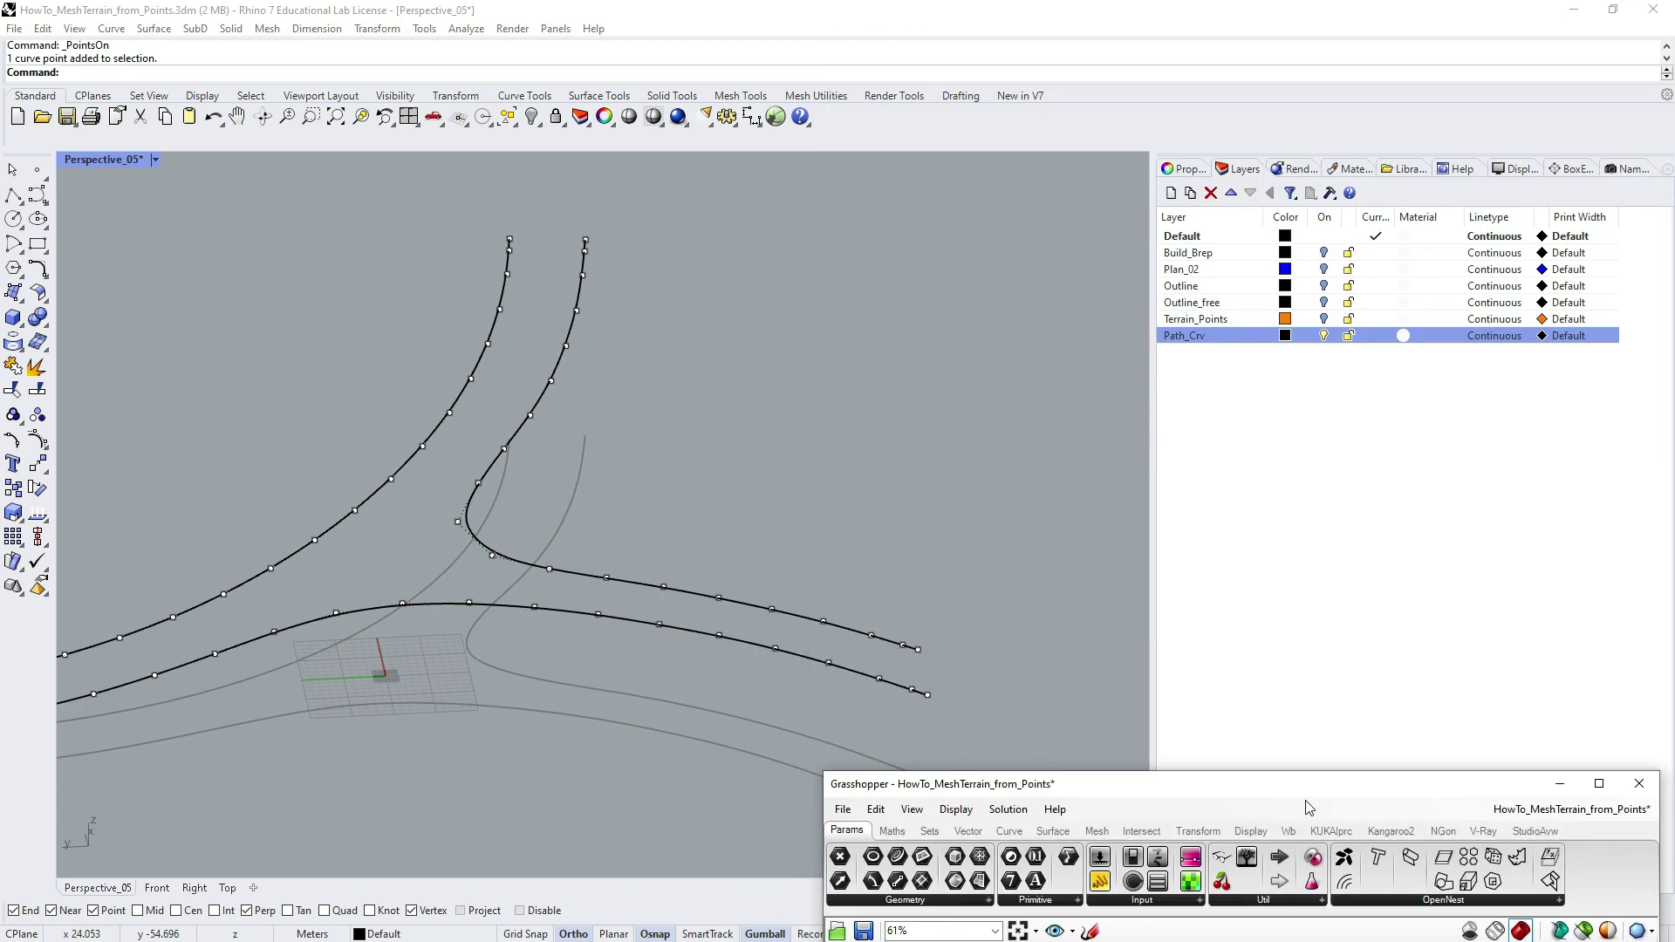
- Copy the layer name Path_Crv into the Geometry Pipeline's layer filter and set its type filter to curves
right_click(1192, 339)
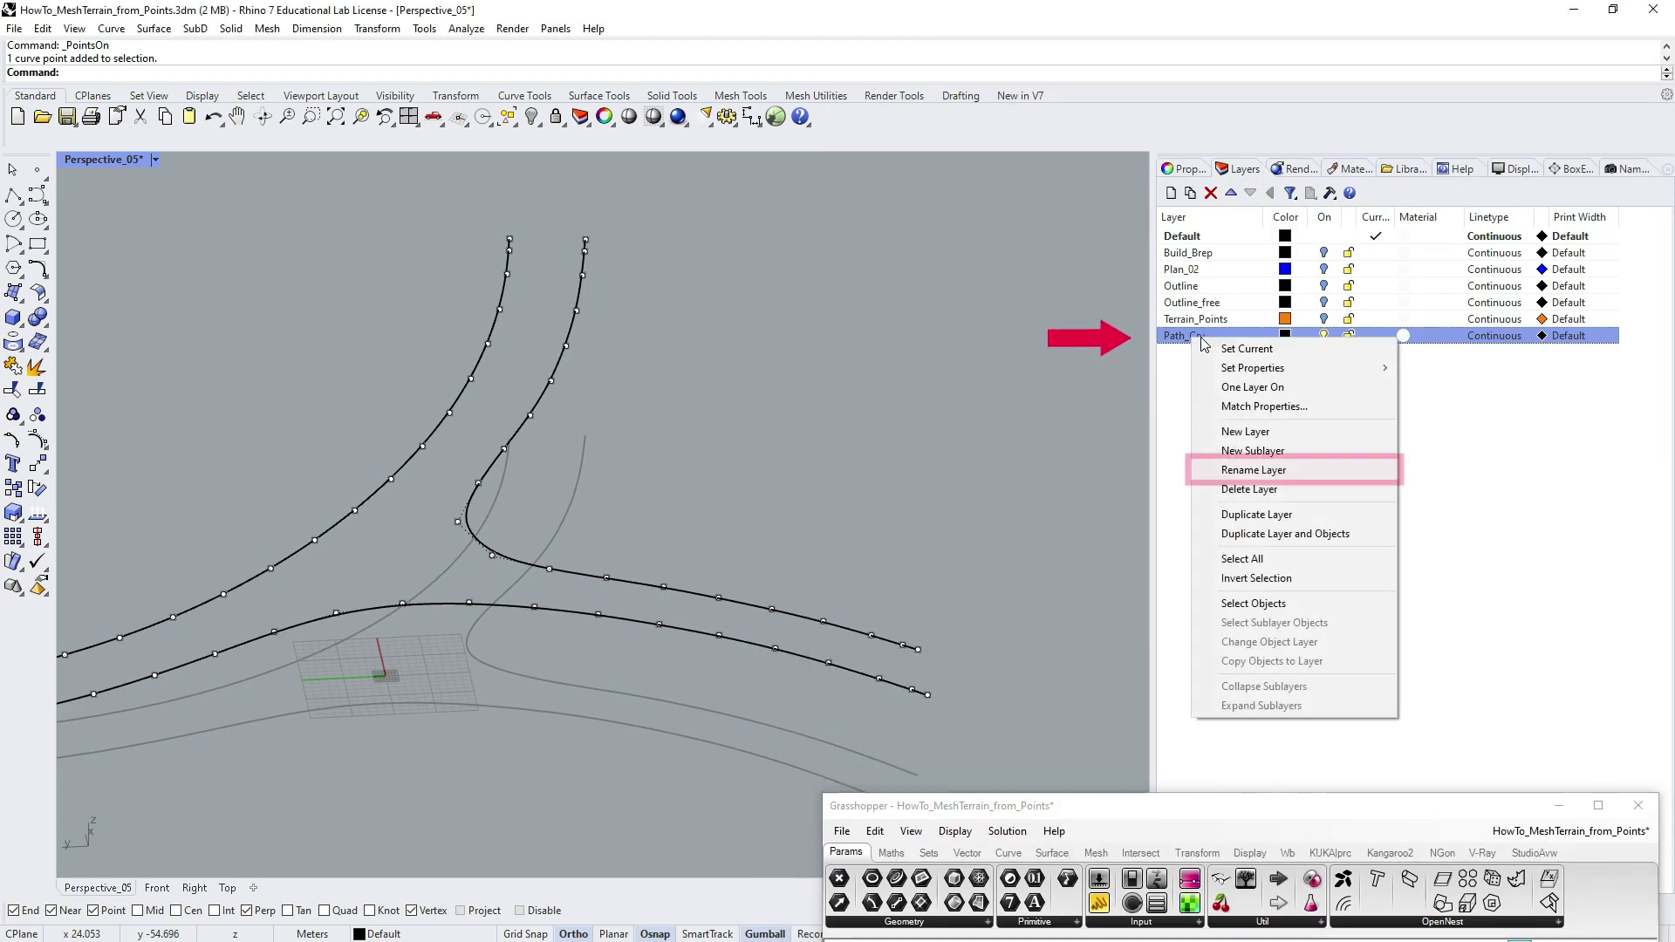
click(1307, 470)
key(ctrl+c)
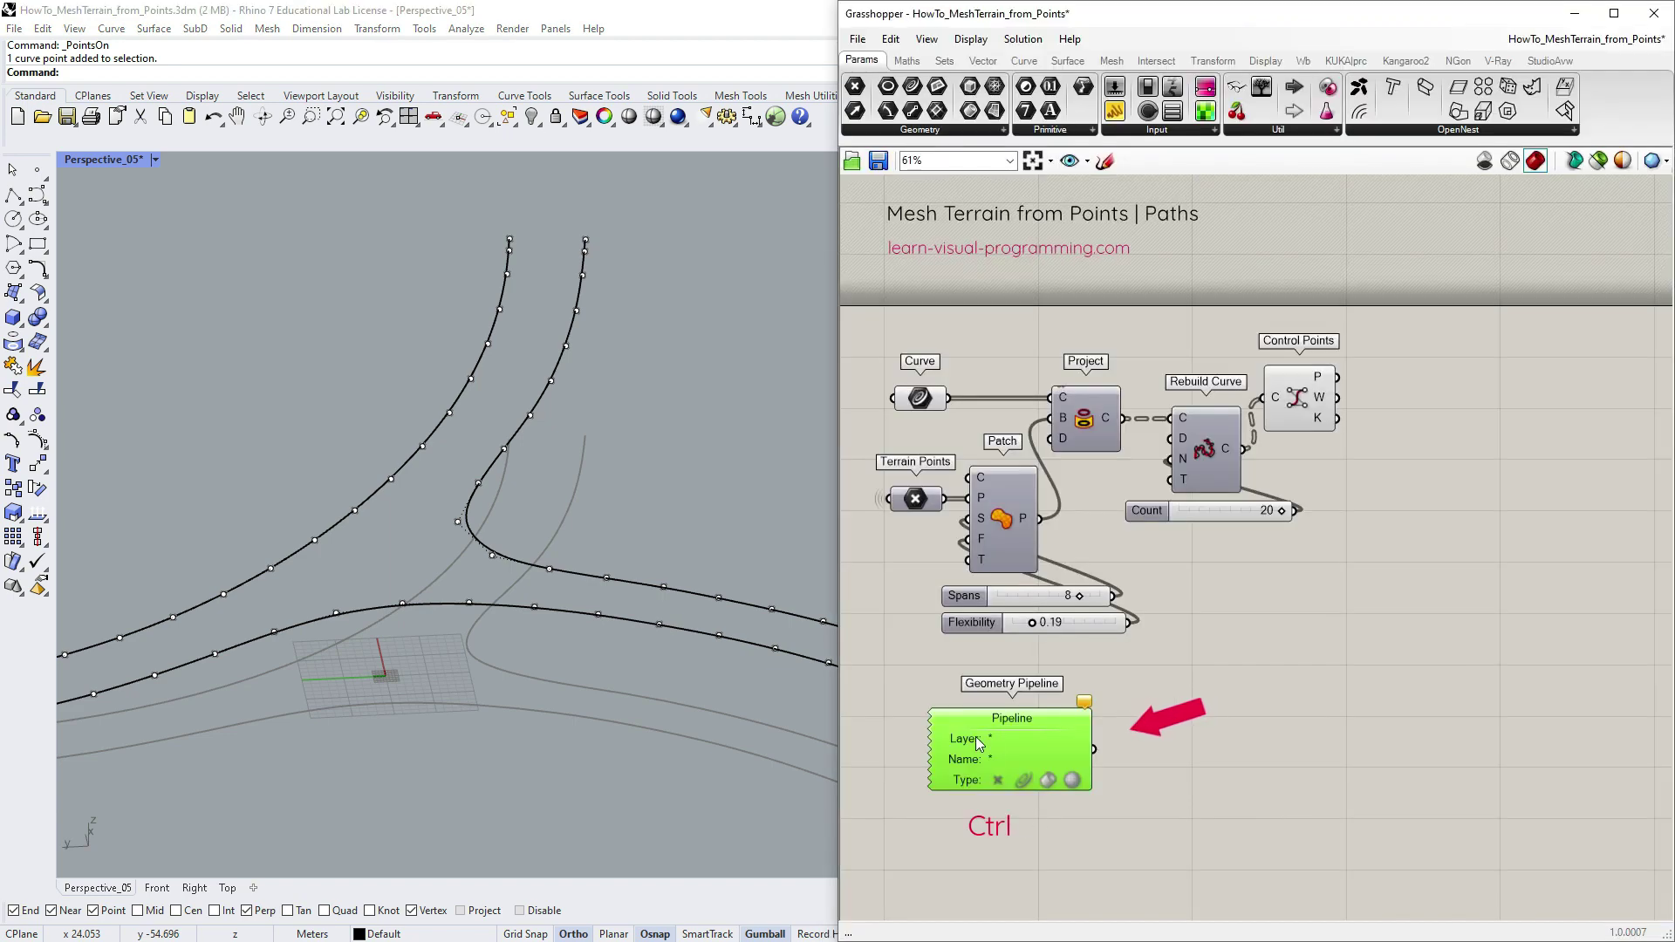
click(1016, 738)
key(ctrl+v)
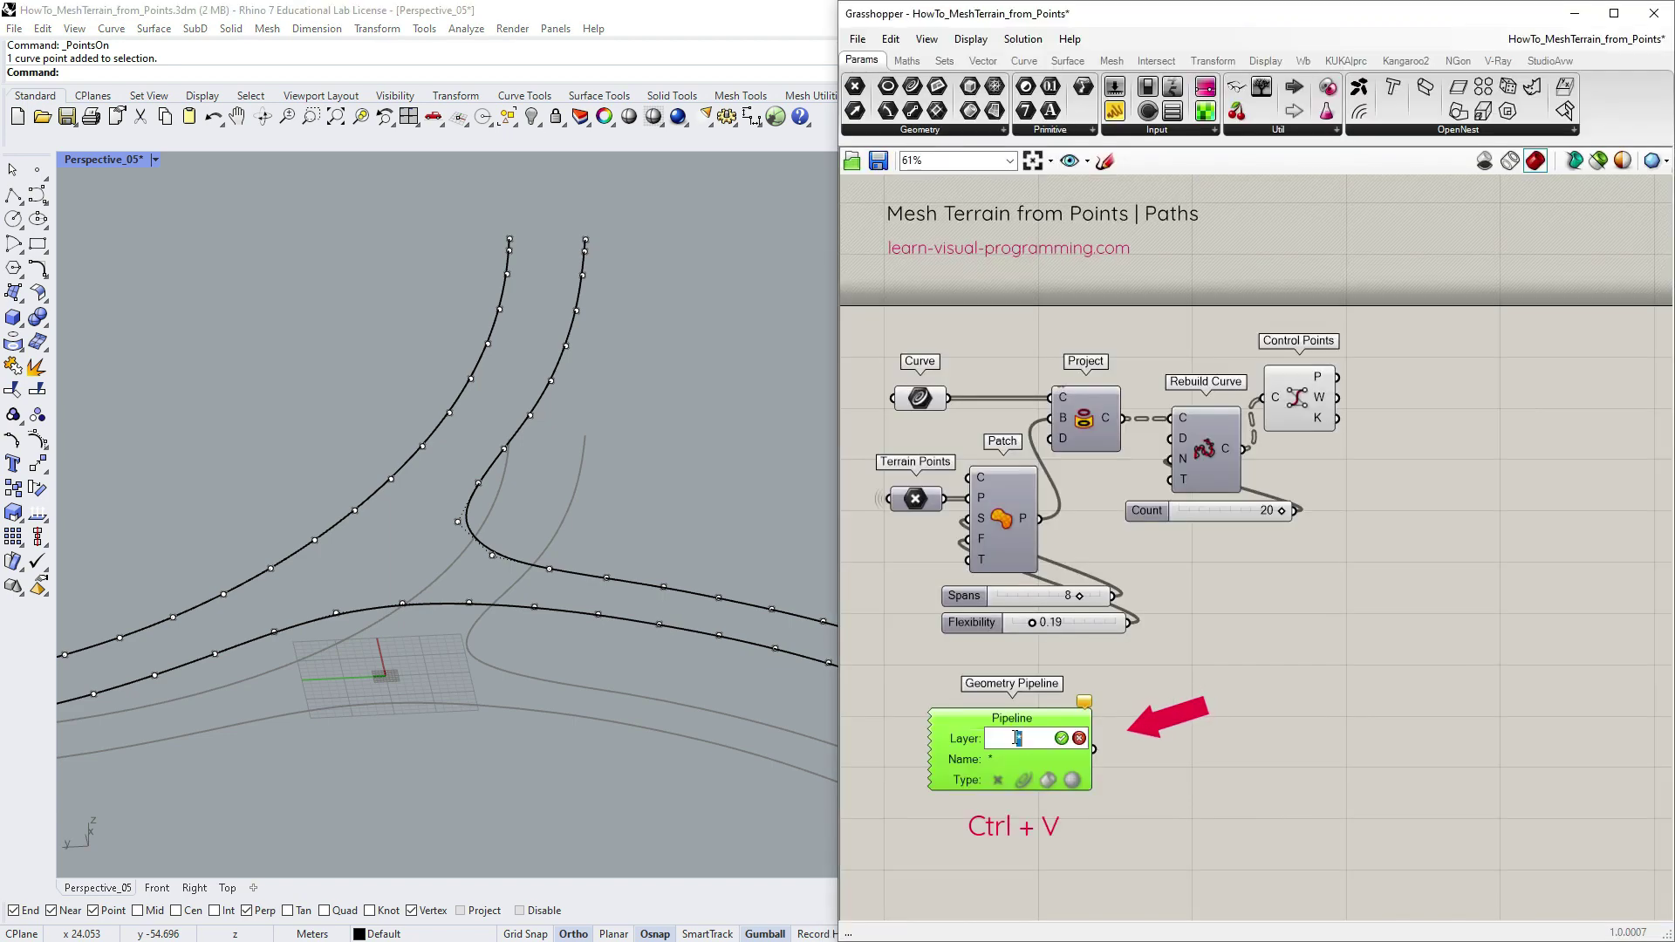
key(ctrl+v)
key(Return)
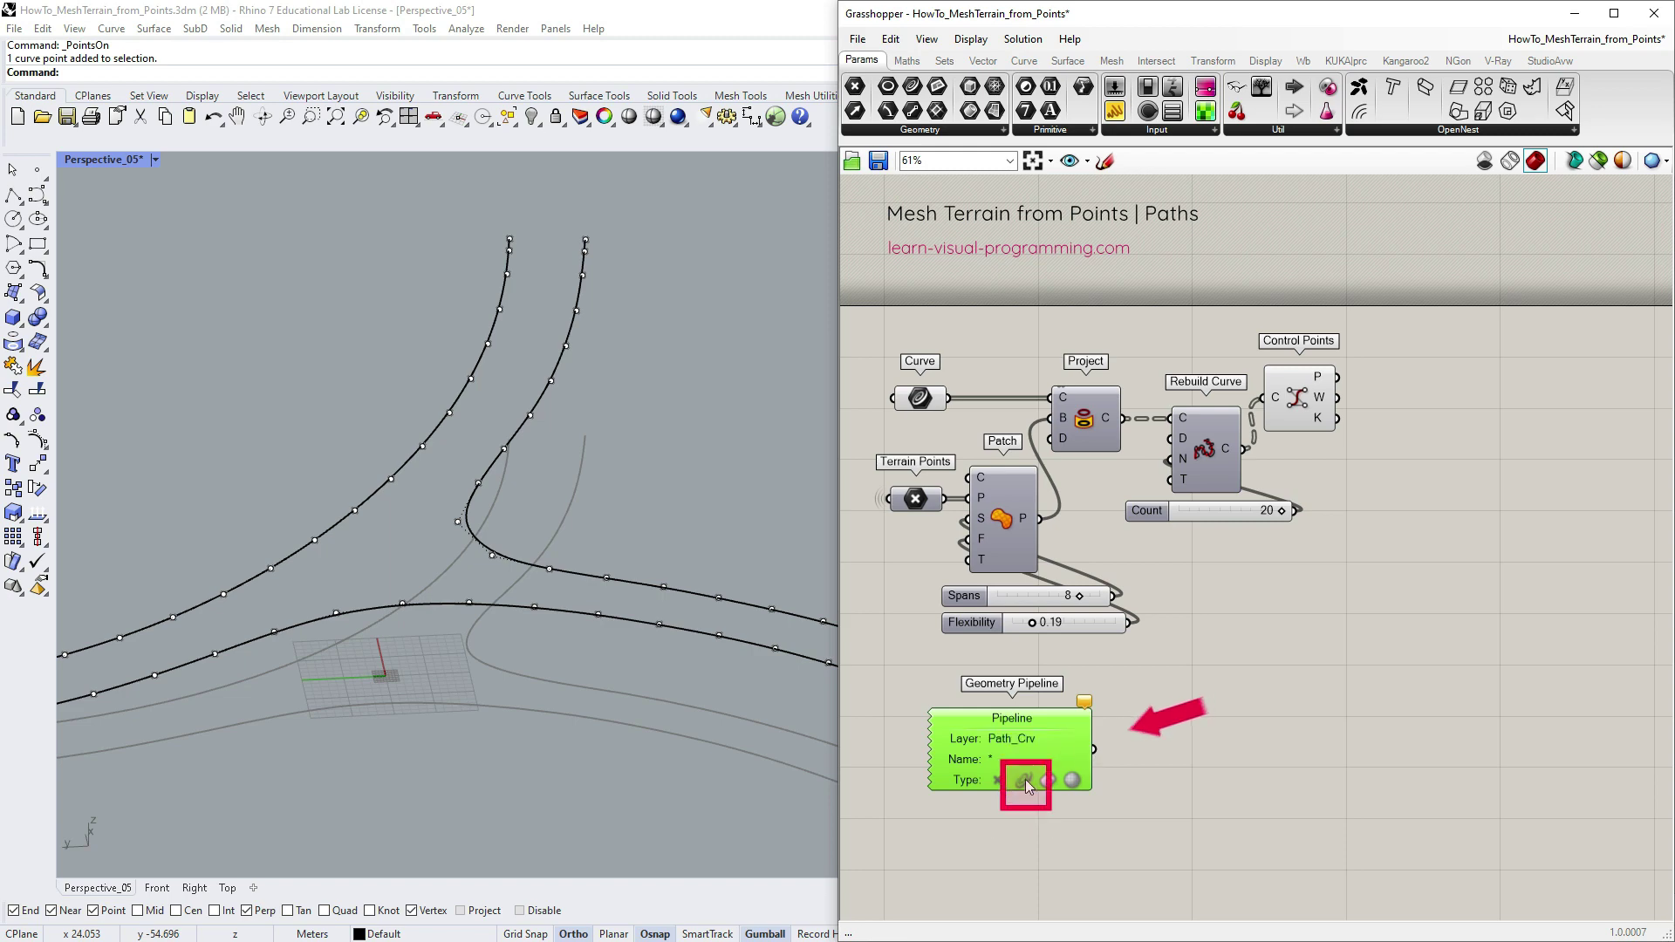
click(1025, 780)
drag(1059, 753, 1052, 765)
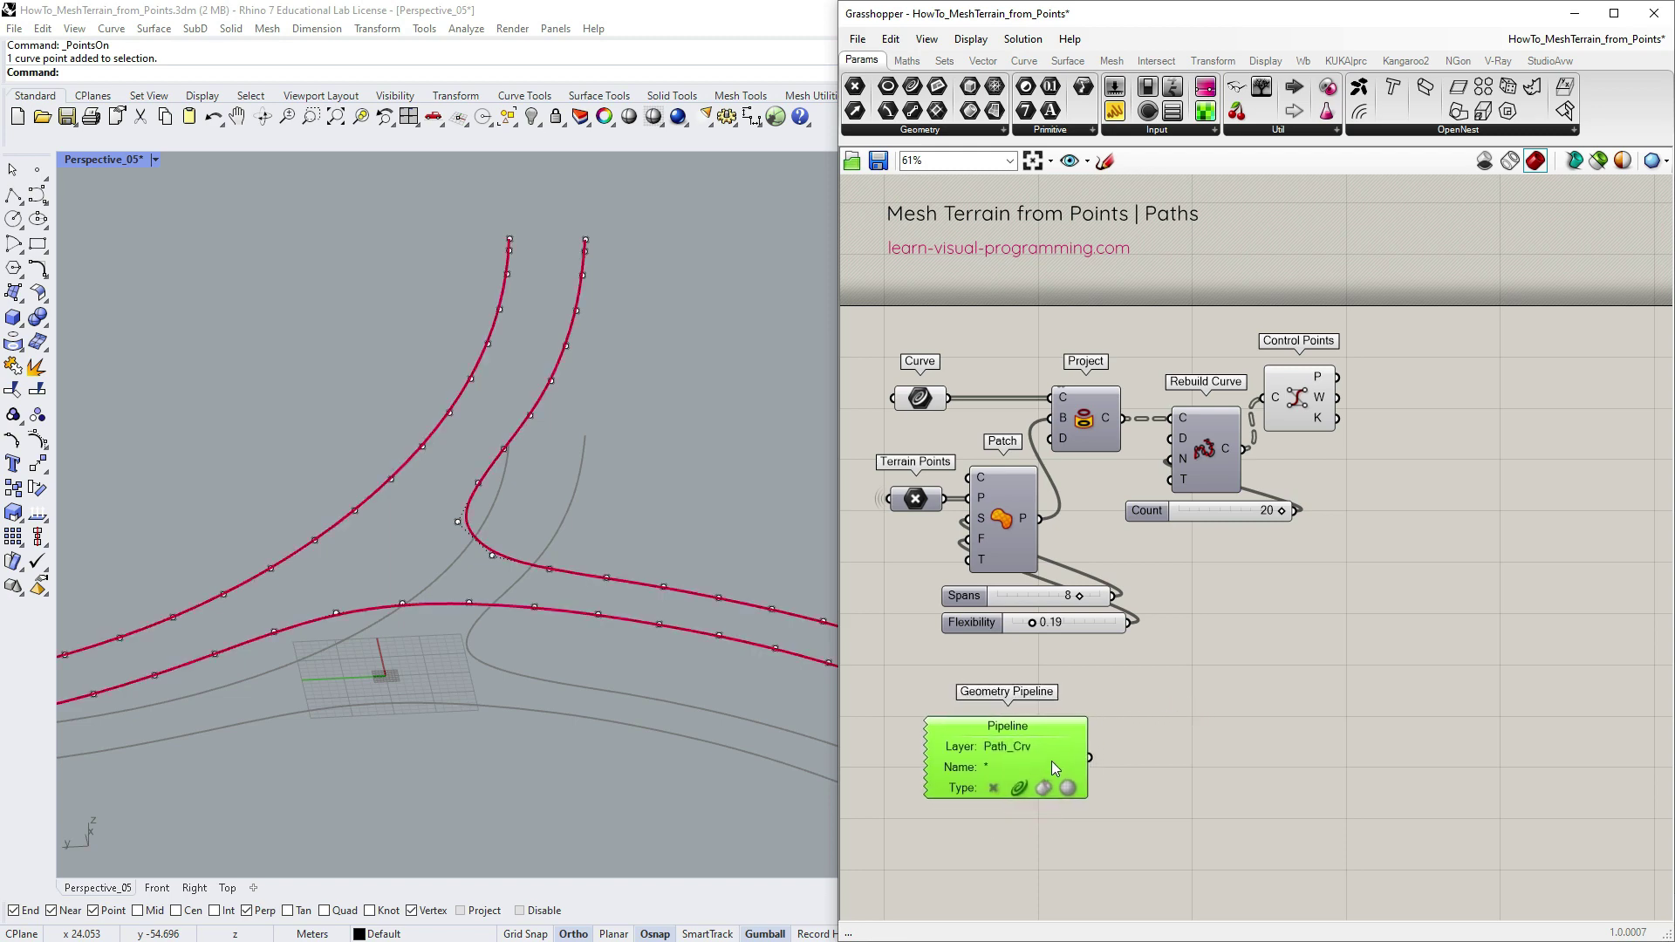
- Add a second Patch component beside the Geometry Pipeline, with the pipeline's output connected to its input C
click(1067, 60)
drag(1085, 111, 1147, 703)
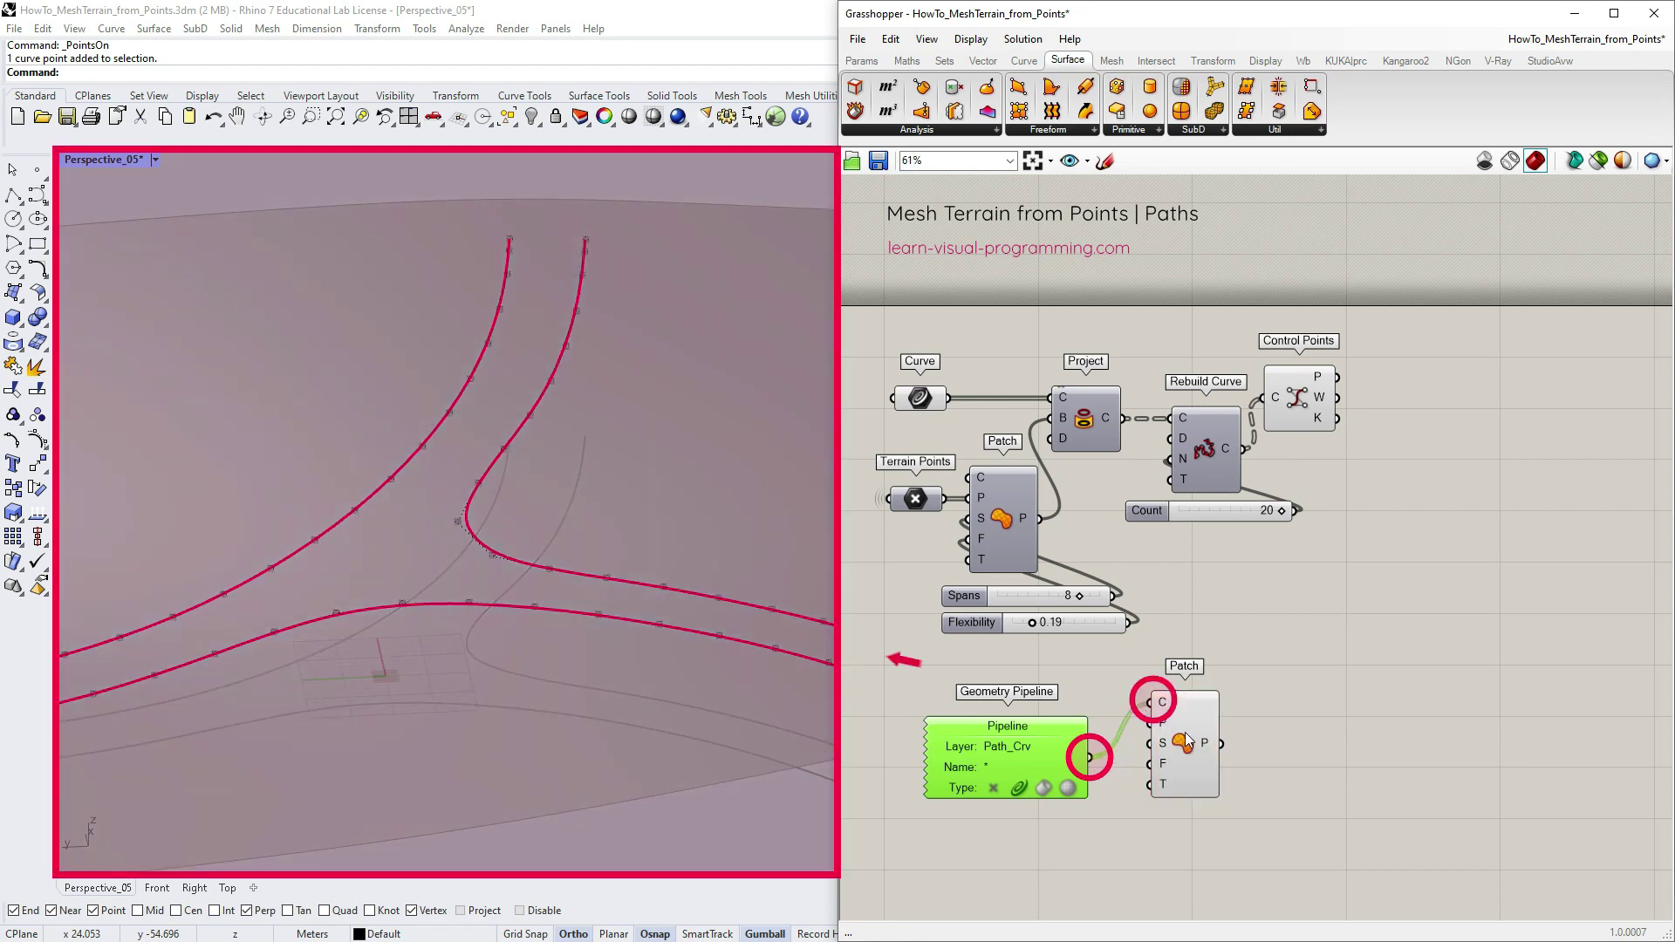
drag(1171, 763, 1135, 769)
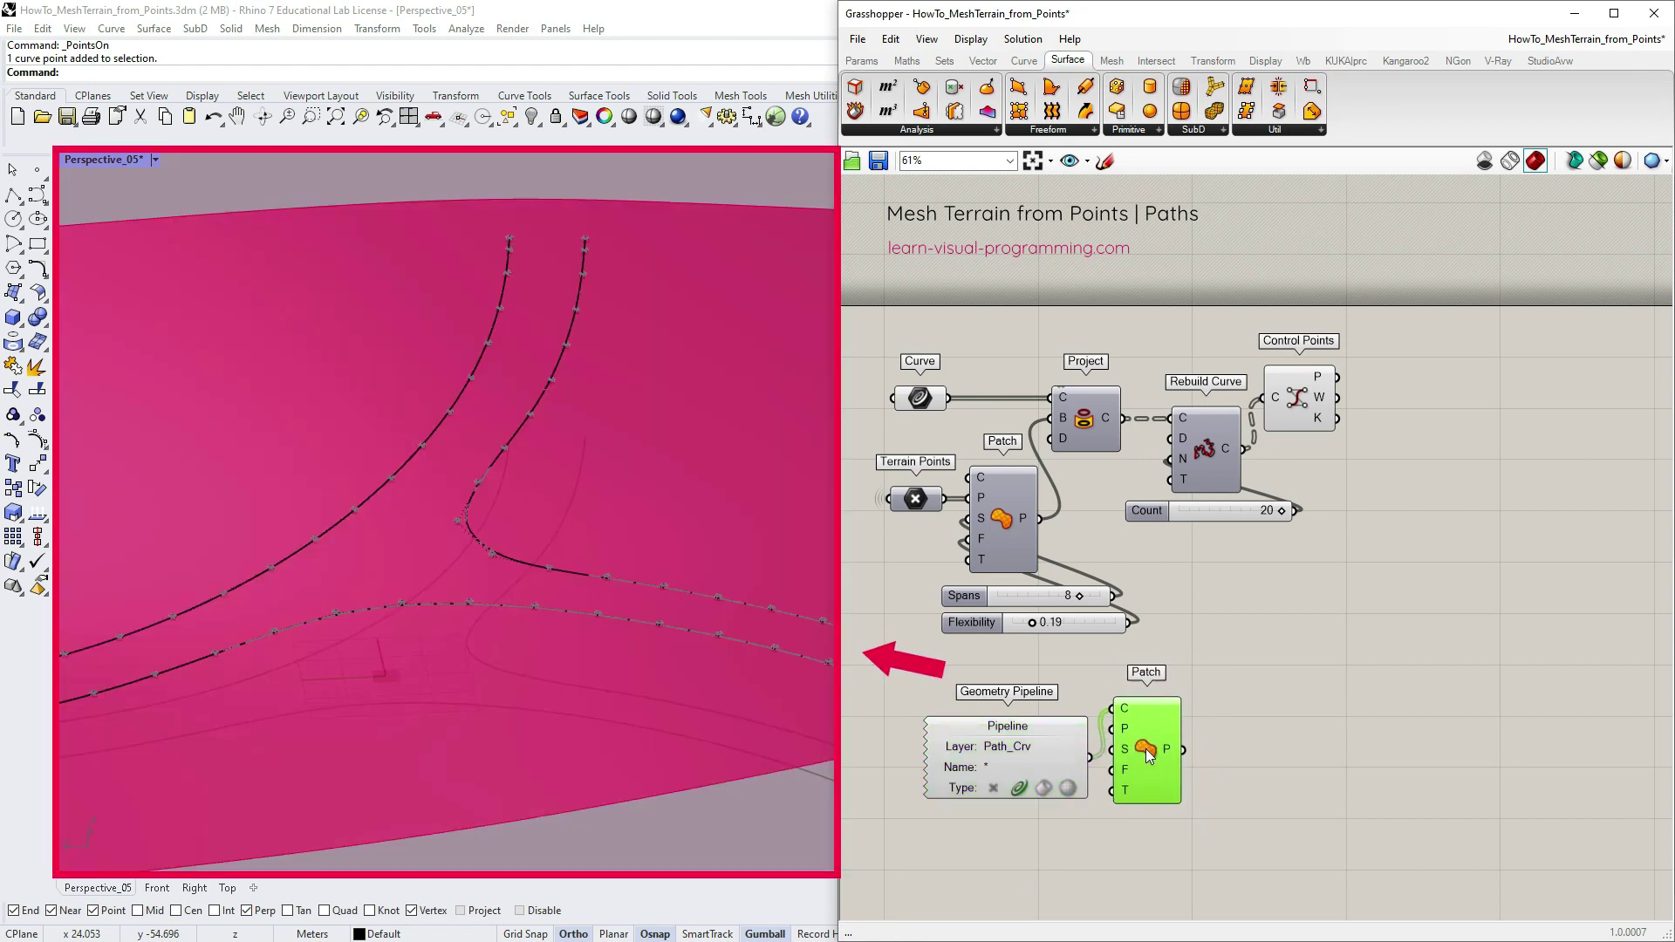
click(1251, 707)
- Make Path_Crv the current layer in Rhino and draw a polyline joining the two curve ends of the upper path branch
right_drag(562, 379, 682, 433)
click(1574, 13)
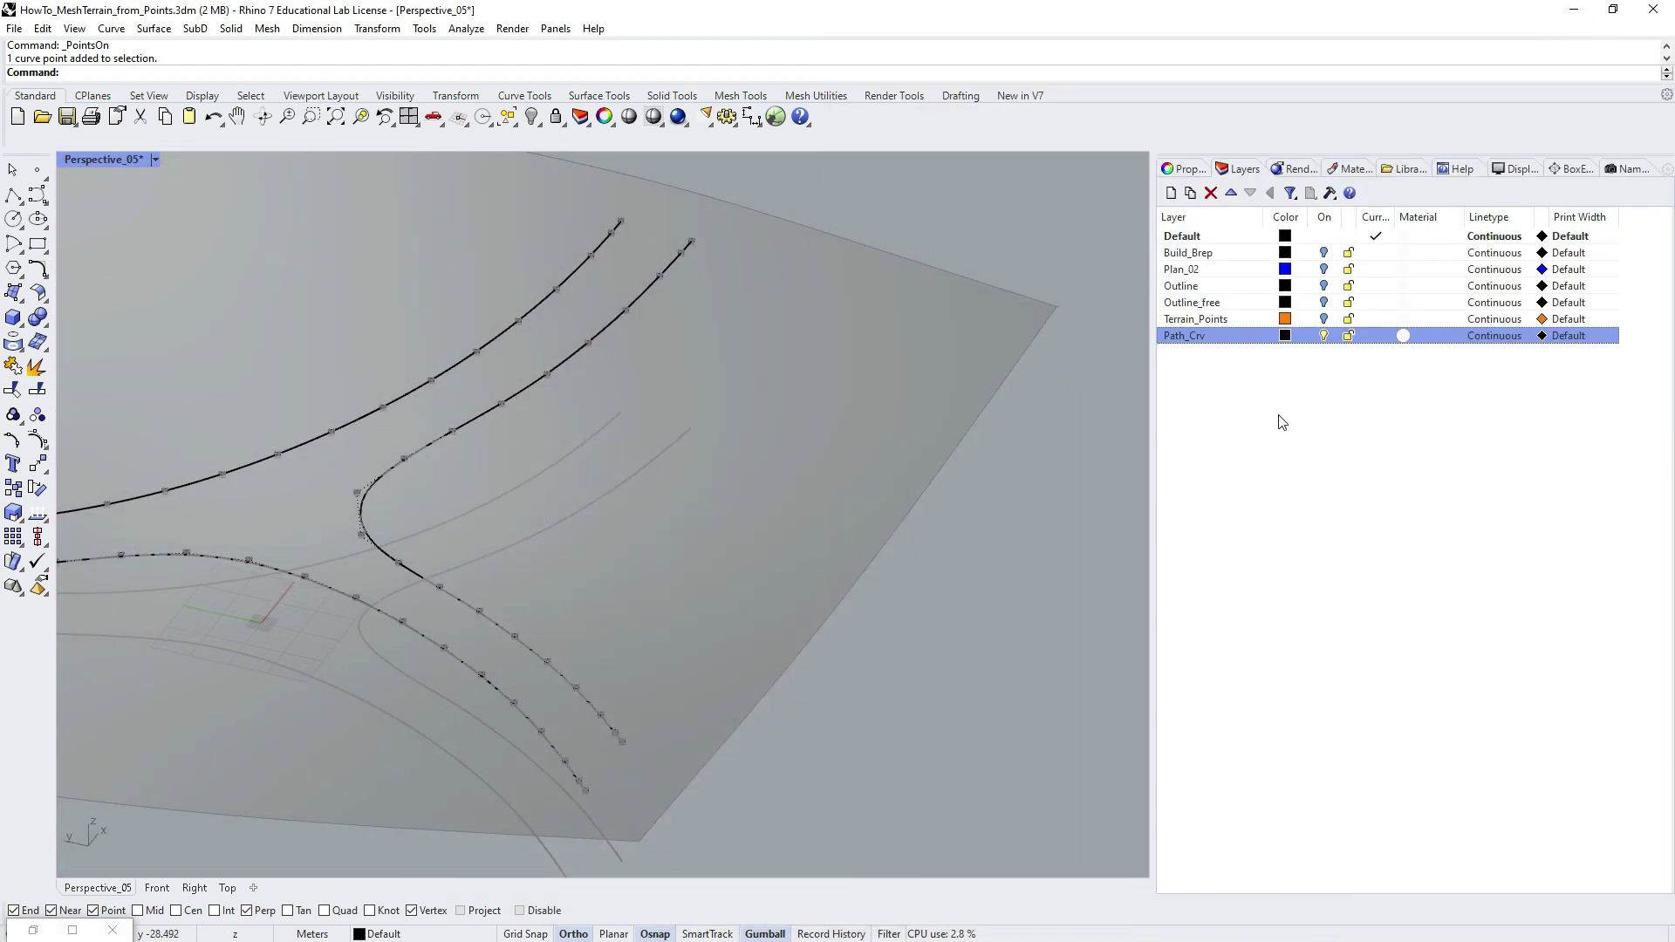
double_click(1206, 336)
right_drag(810, 342, 548, 297)
click(13, 195)
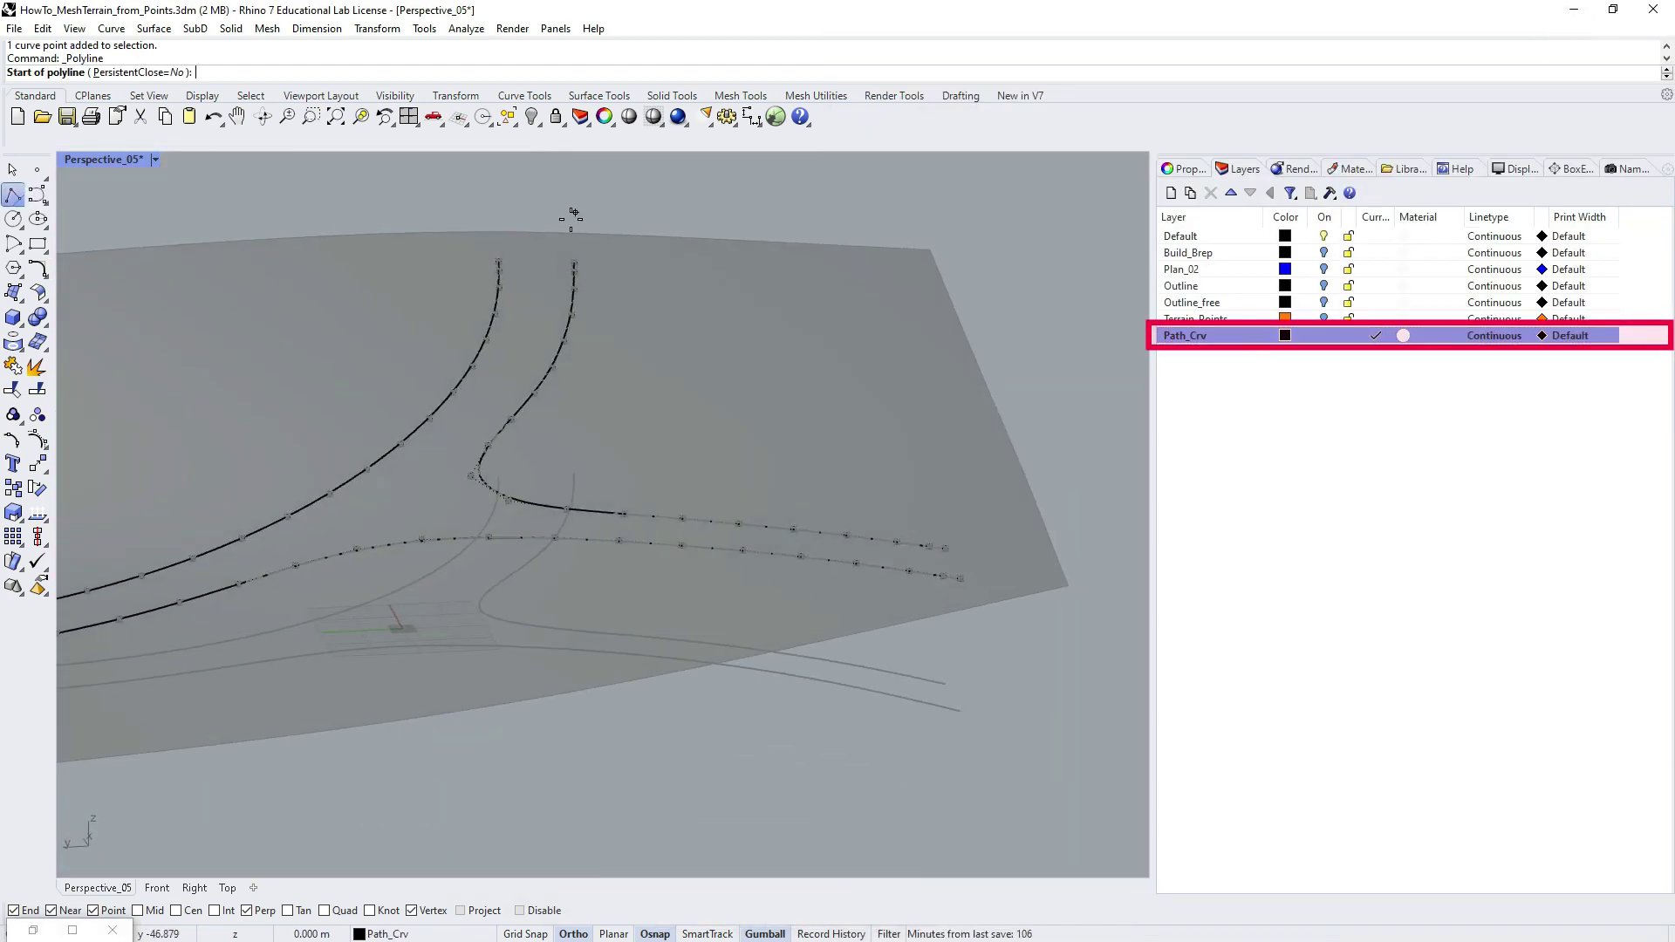
click(499, 261)
click(574, 263)
right_click(785, 311)
- Draw a polyline from end to end across the opening of the right path branch
scroll(965, 558, up, 8)
right_click(965, 558)
click(920, 536)
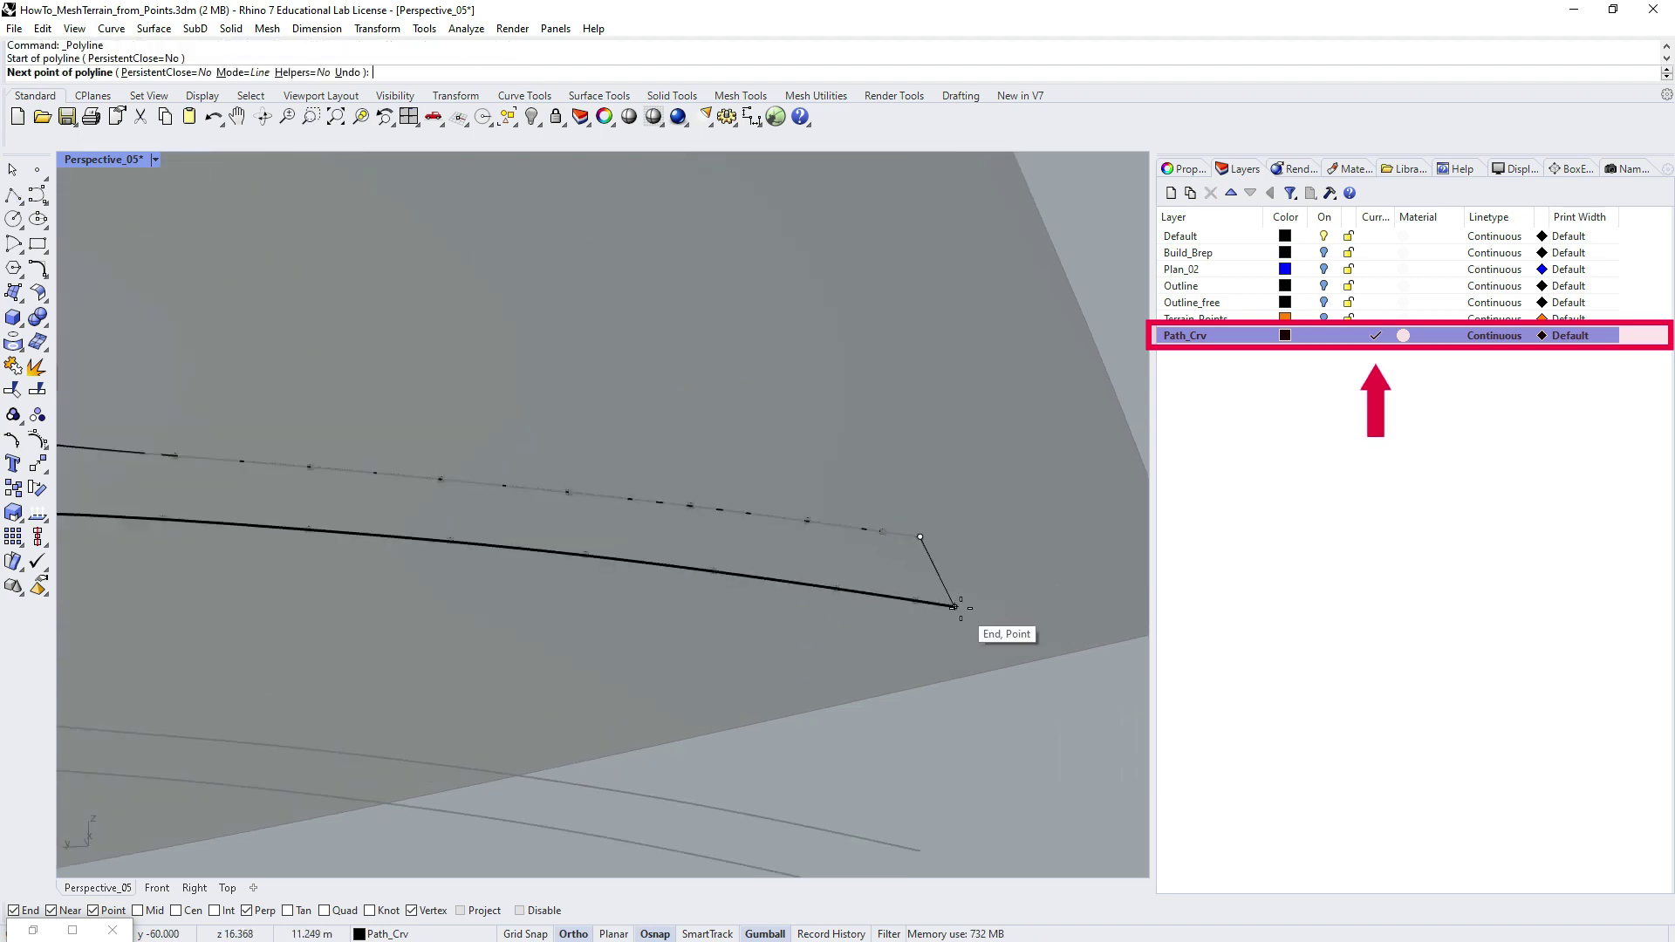
click(955, 606)
right_click(955, 606)
- Close the left path branch with a polyline between its two curve ends
scroll(946, 497, down, 8)
scroll(418, 529, up, 7)
right_click(288, 562)
click(281, 565)
click(305, 620)
right_click(333, 625)
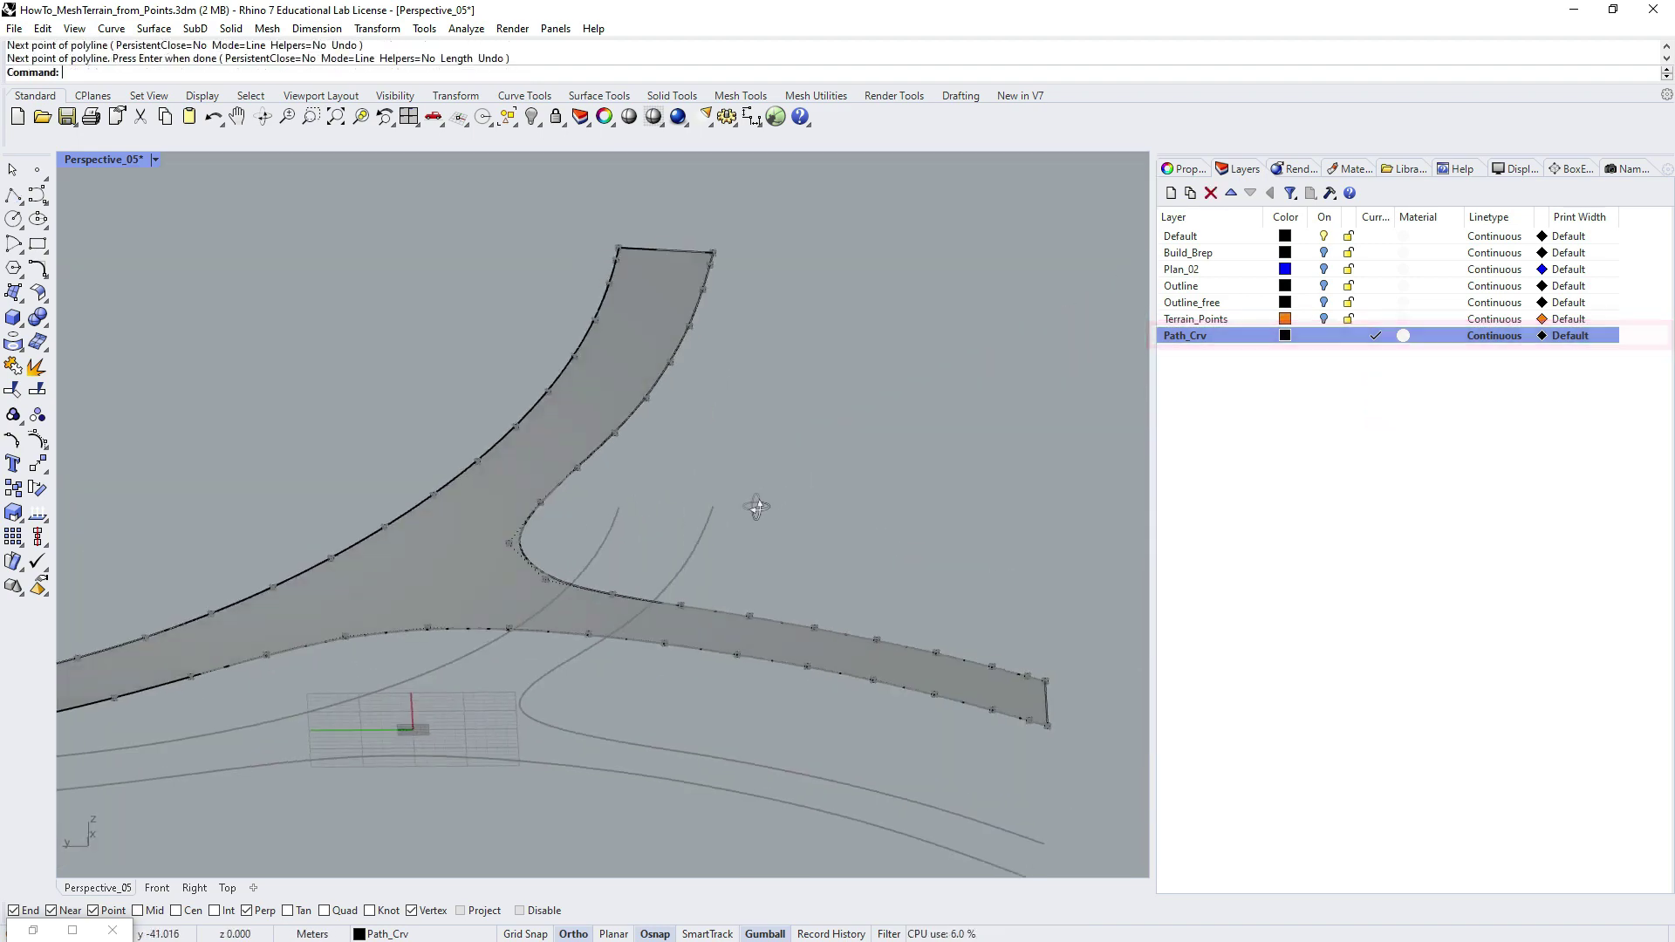
scroll(757, 506, down, 3)
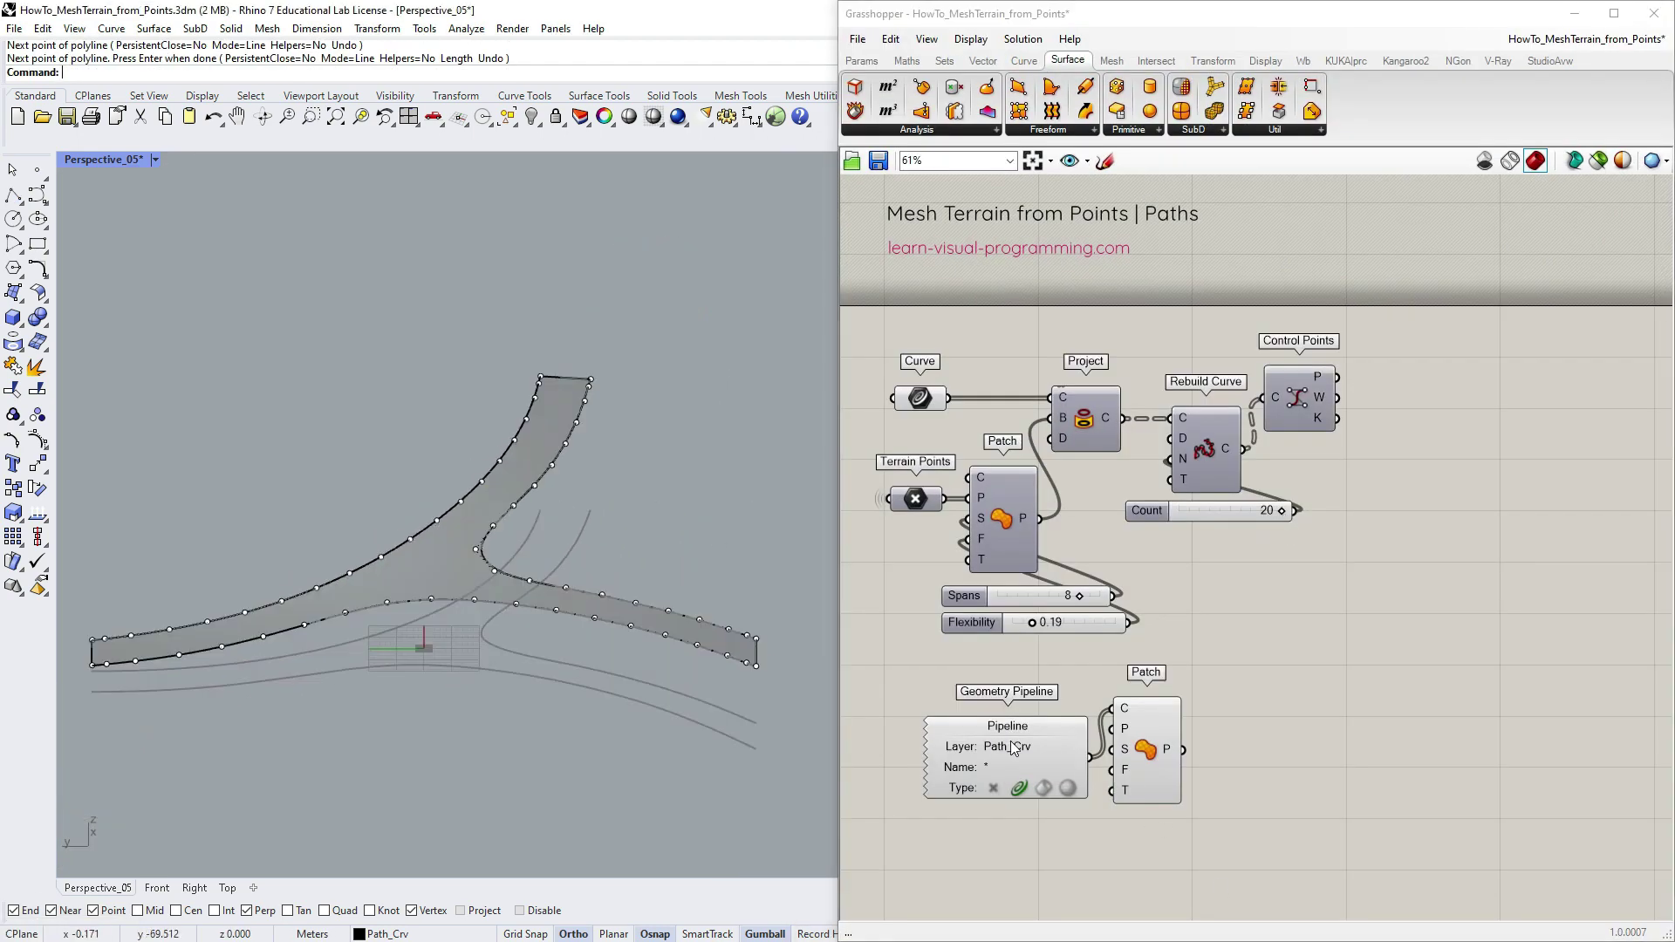
- Turn off the preview of the Geometry Pipeline component in Grasshopper
click(1011, 743)
middle_click(1010, 751)
click(1063, 698)
click(1232, 663)
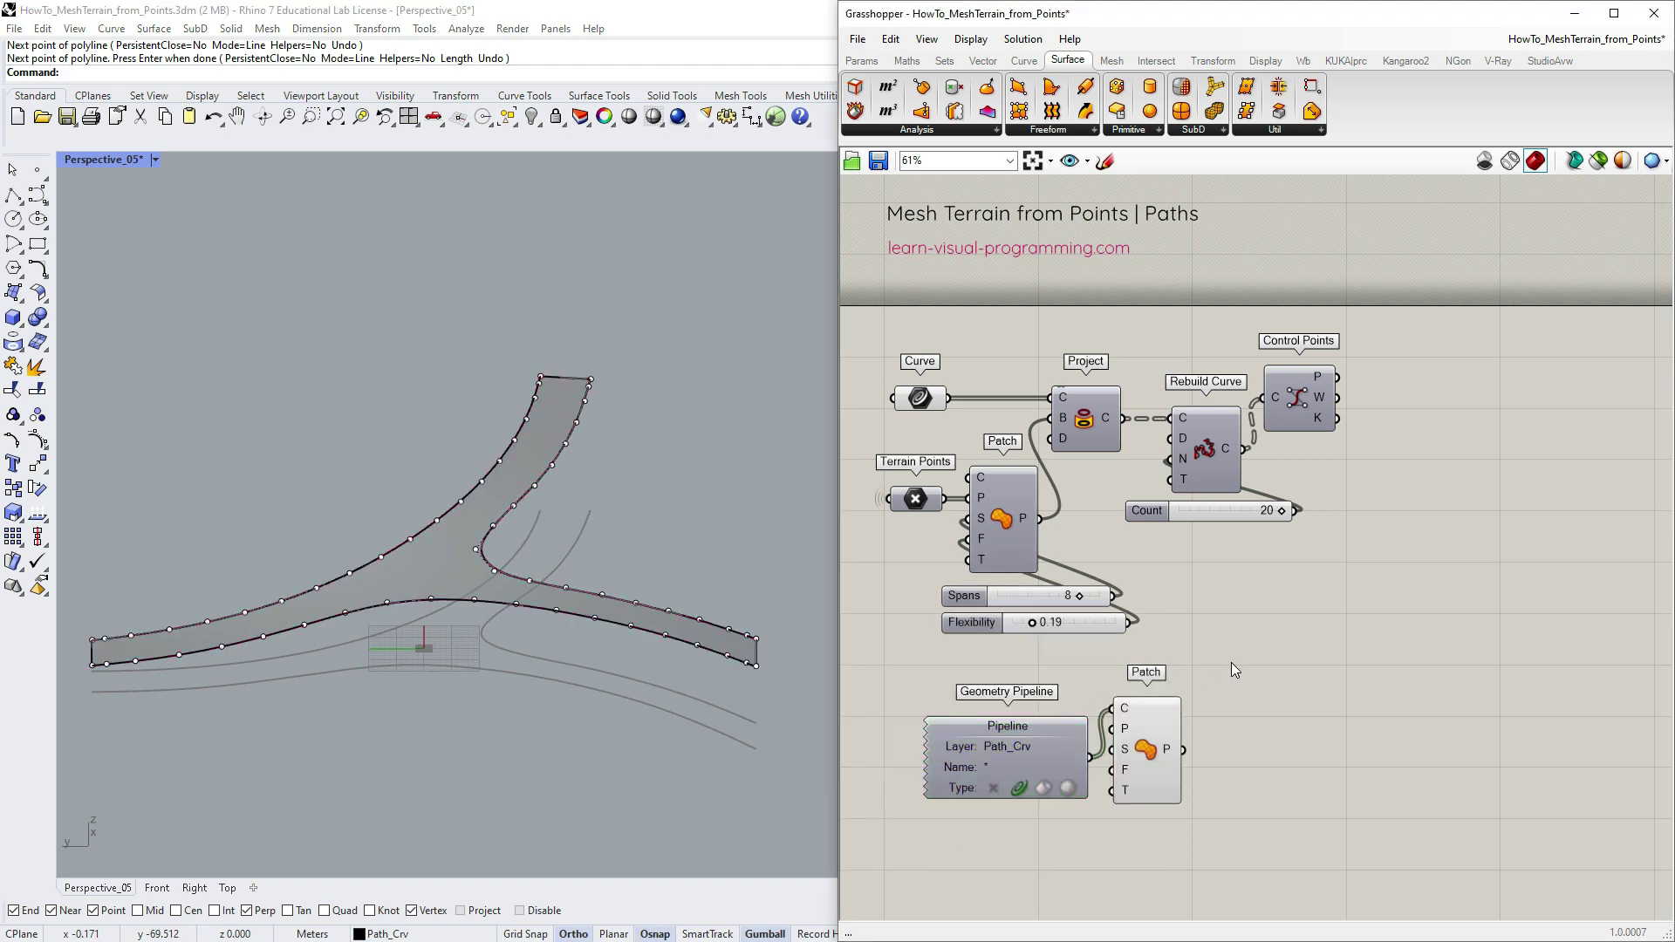
- Highlight the new Patch and adjust the height of several path curve control points in a side-on view
click(1144, 755)
right_drag(637, 759, 424, 475)
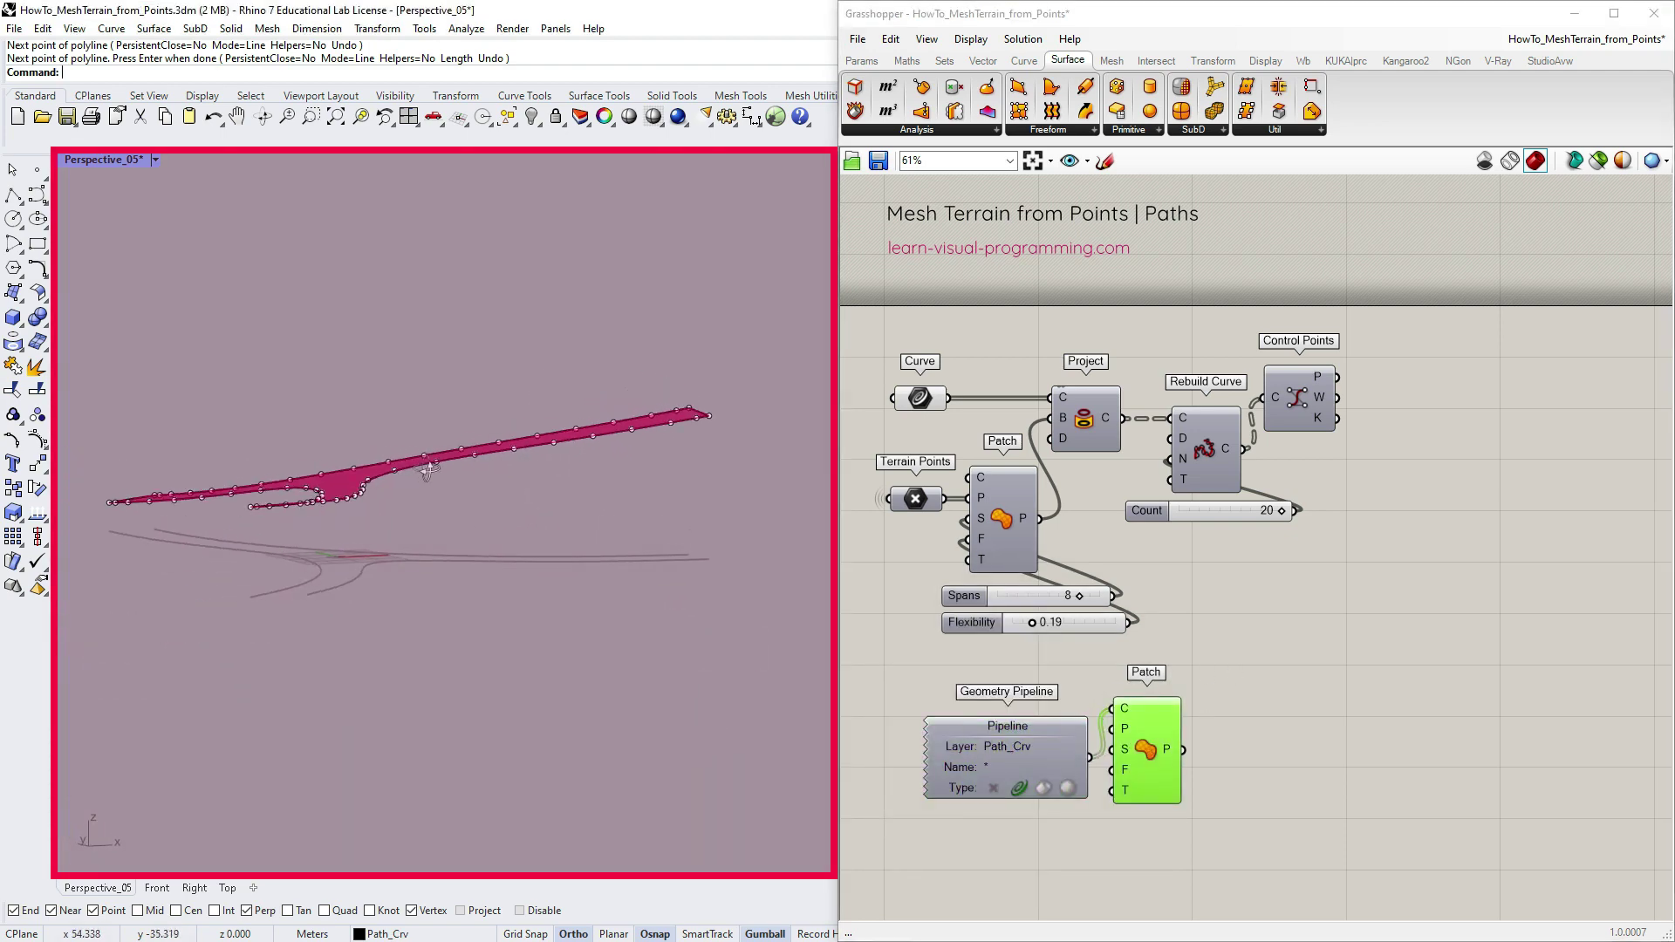
scroll(410, 484, up, 8)
click(424, 489)
shift+click(534, 480)
right_drag(778, 471, 279, 506)
scroll(506, 444, up, 4)
drag(510, 488, 511, 470)
ctrl+drag(416, 740, 175, 532)
drag(679, 485, 384, 477)
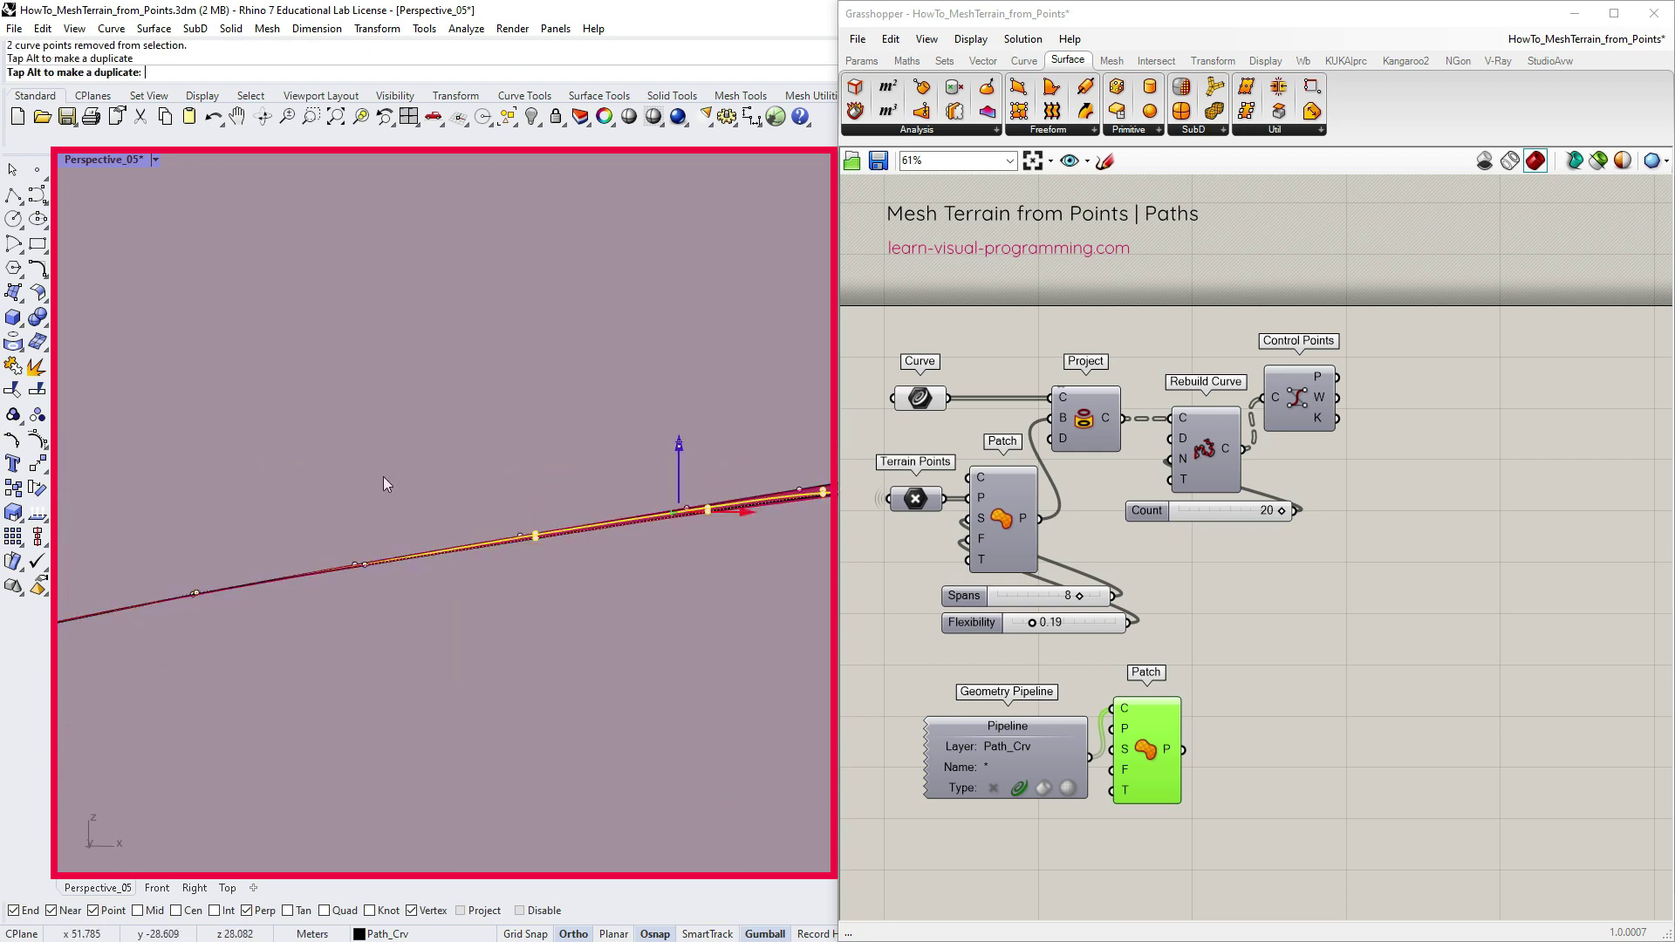
- Raise further control points slightly towards the end of the path branch to smooth its slope
shift+right_drag(384, 476, 289, 489)
ctrl+click(440, 547)
drag(664, 443, 666, 438)
mouse_move(673, 602)
right_down()
mouse_move(677, 631)
mouse_move(679, 611)
right_up()
click(786, 504)
drag(785, 441, 785, 428)
- Delete the outdated closing line at the path end and draw a new polyline between the two adjusted curve ends
right_drag(776, 523, 696, 524)
right_drag(696, 525, 763, 524)
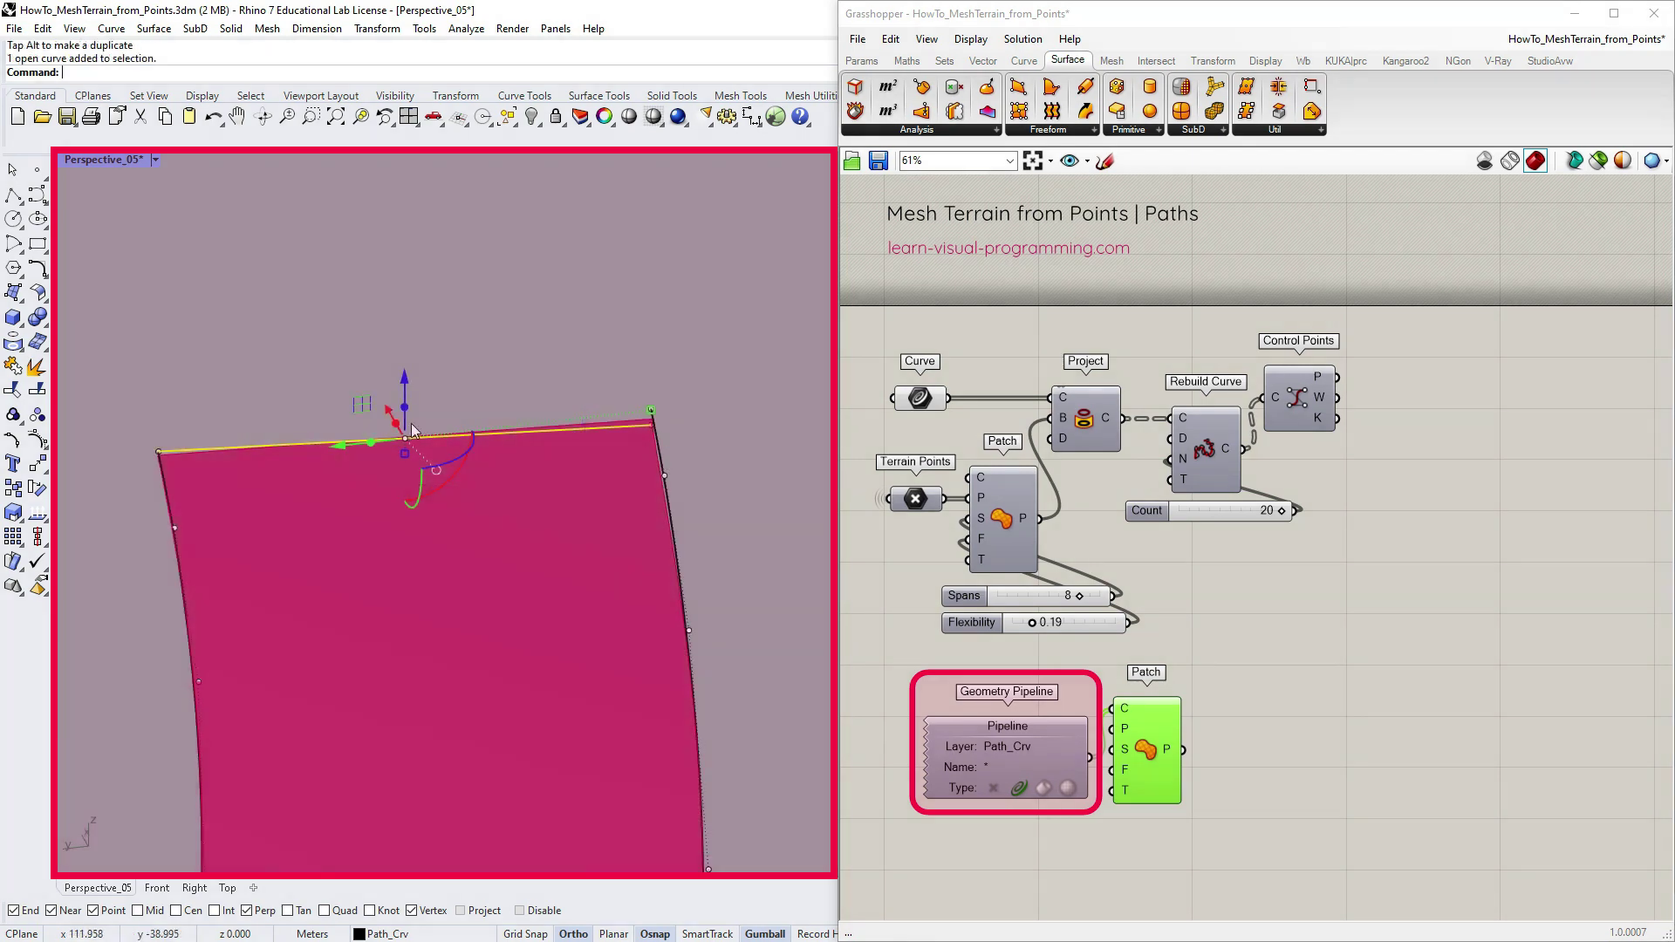
key(Delete)
click(13, 195)
click(158, 452)
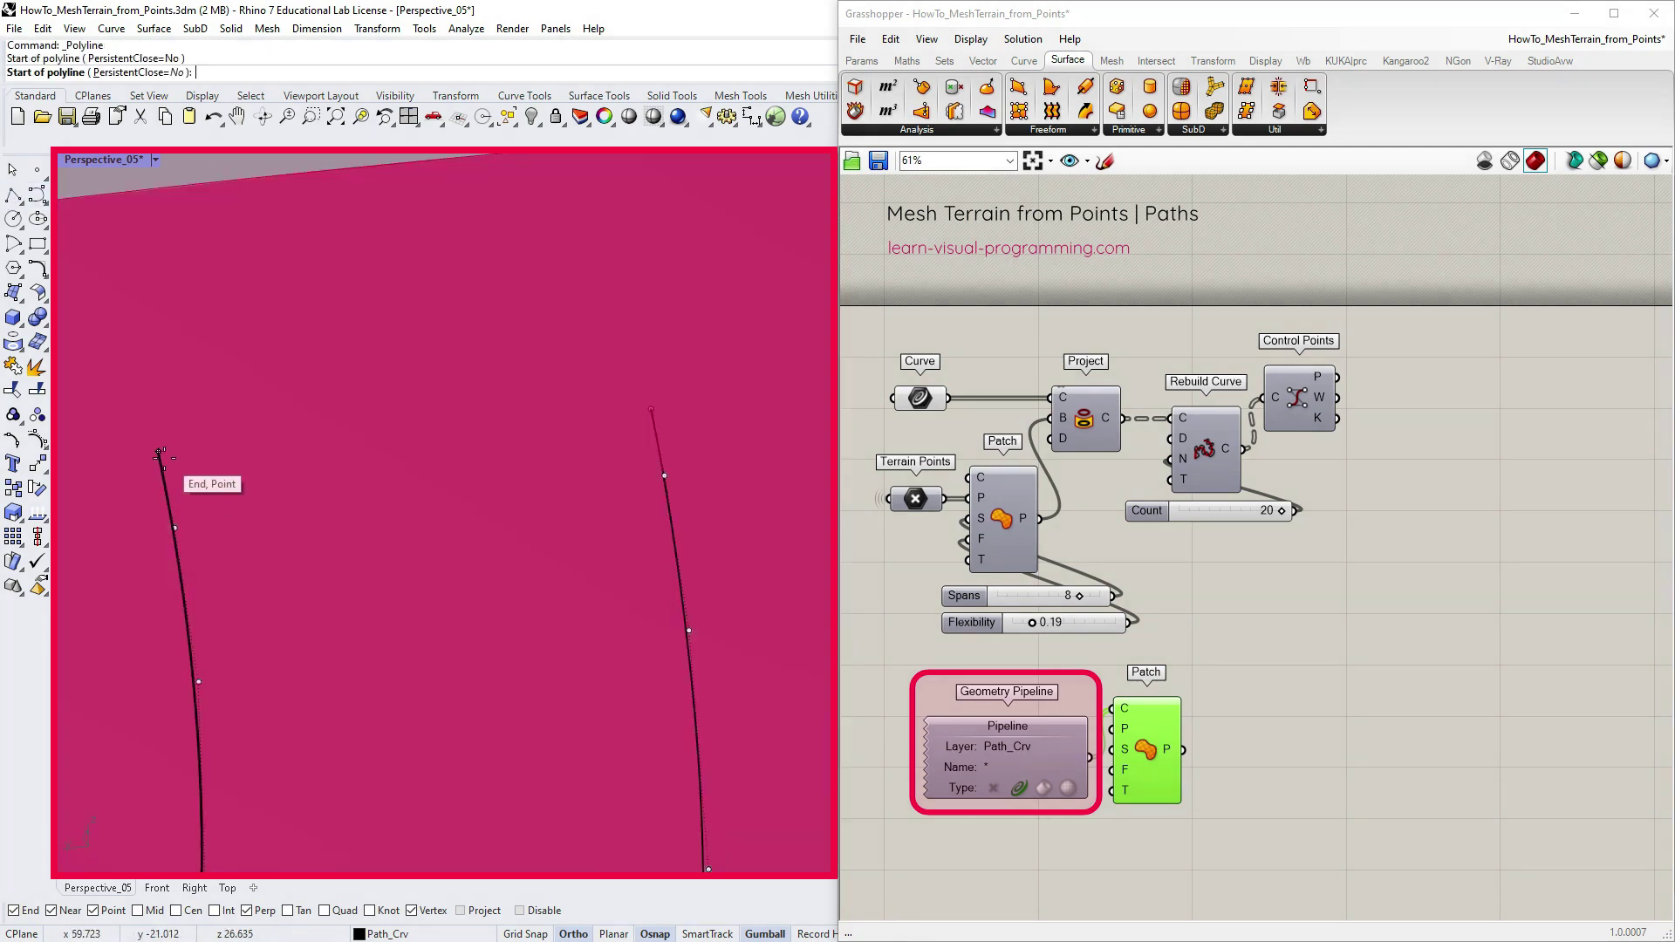
click(653, 407)
key(Return)
scroll(712, 397, down, 4)
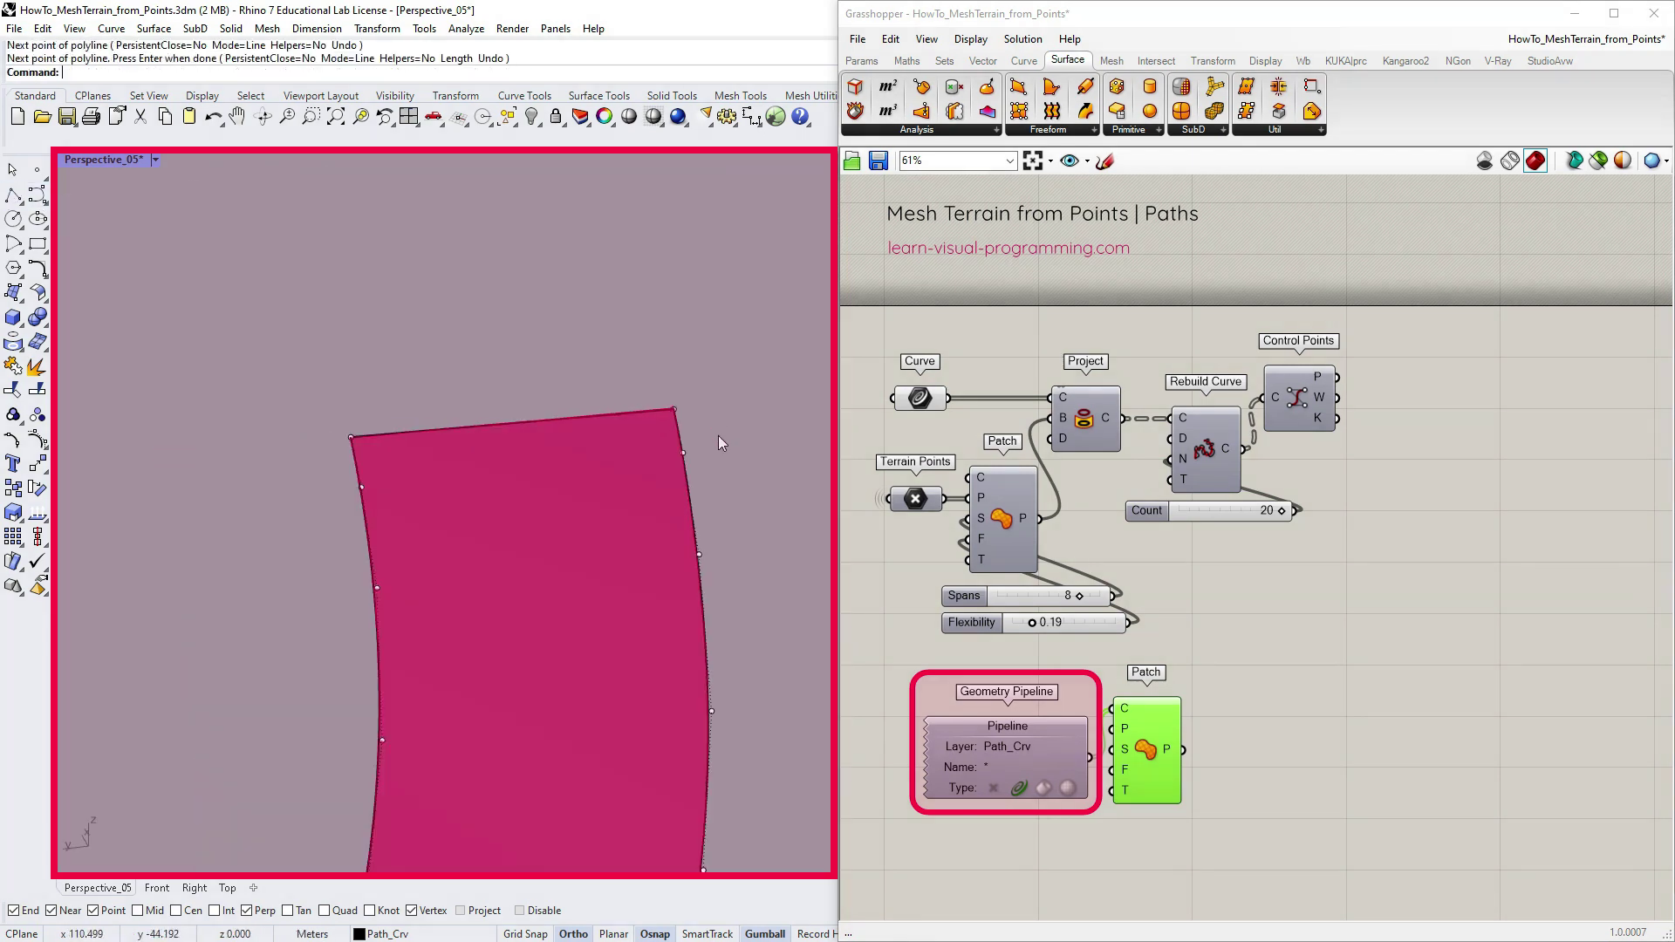
right_drag(718, 437, 721, 404)
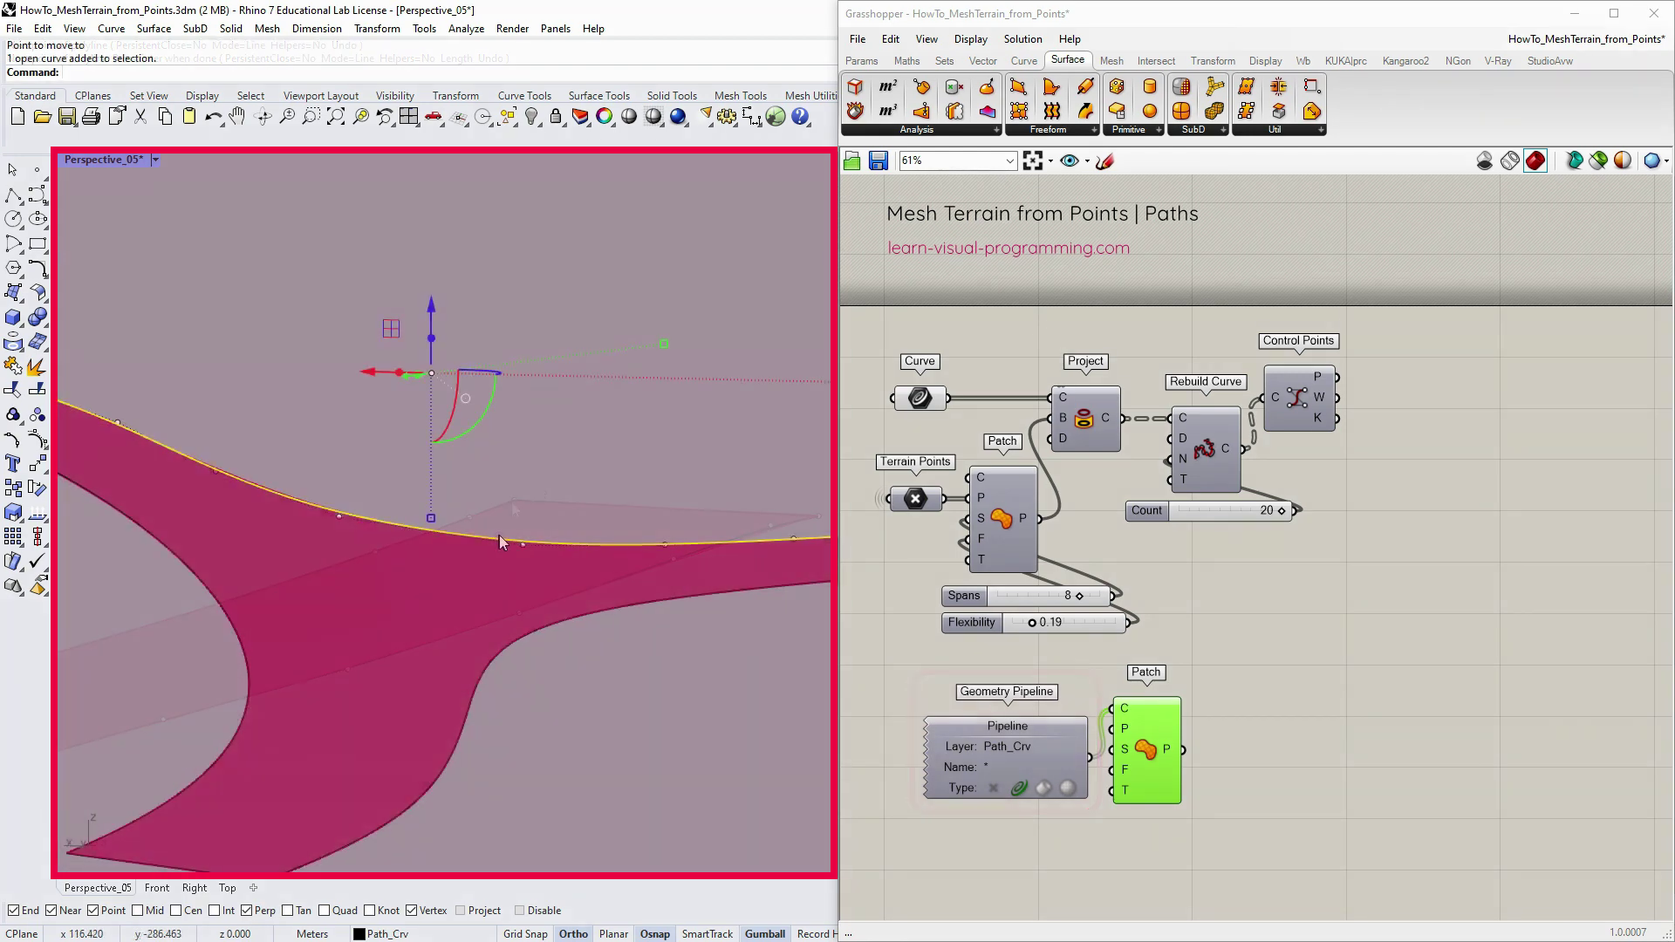
- Try raising two neighbouring control points of the path curve at the junction, and undo the move
click(522, 544)
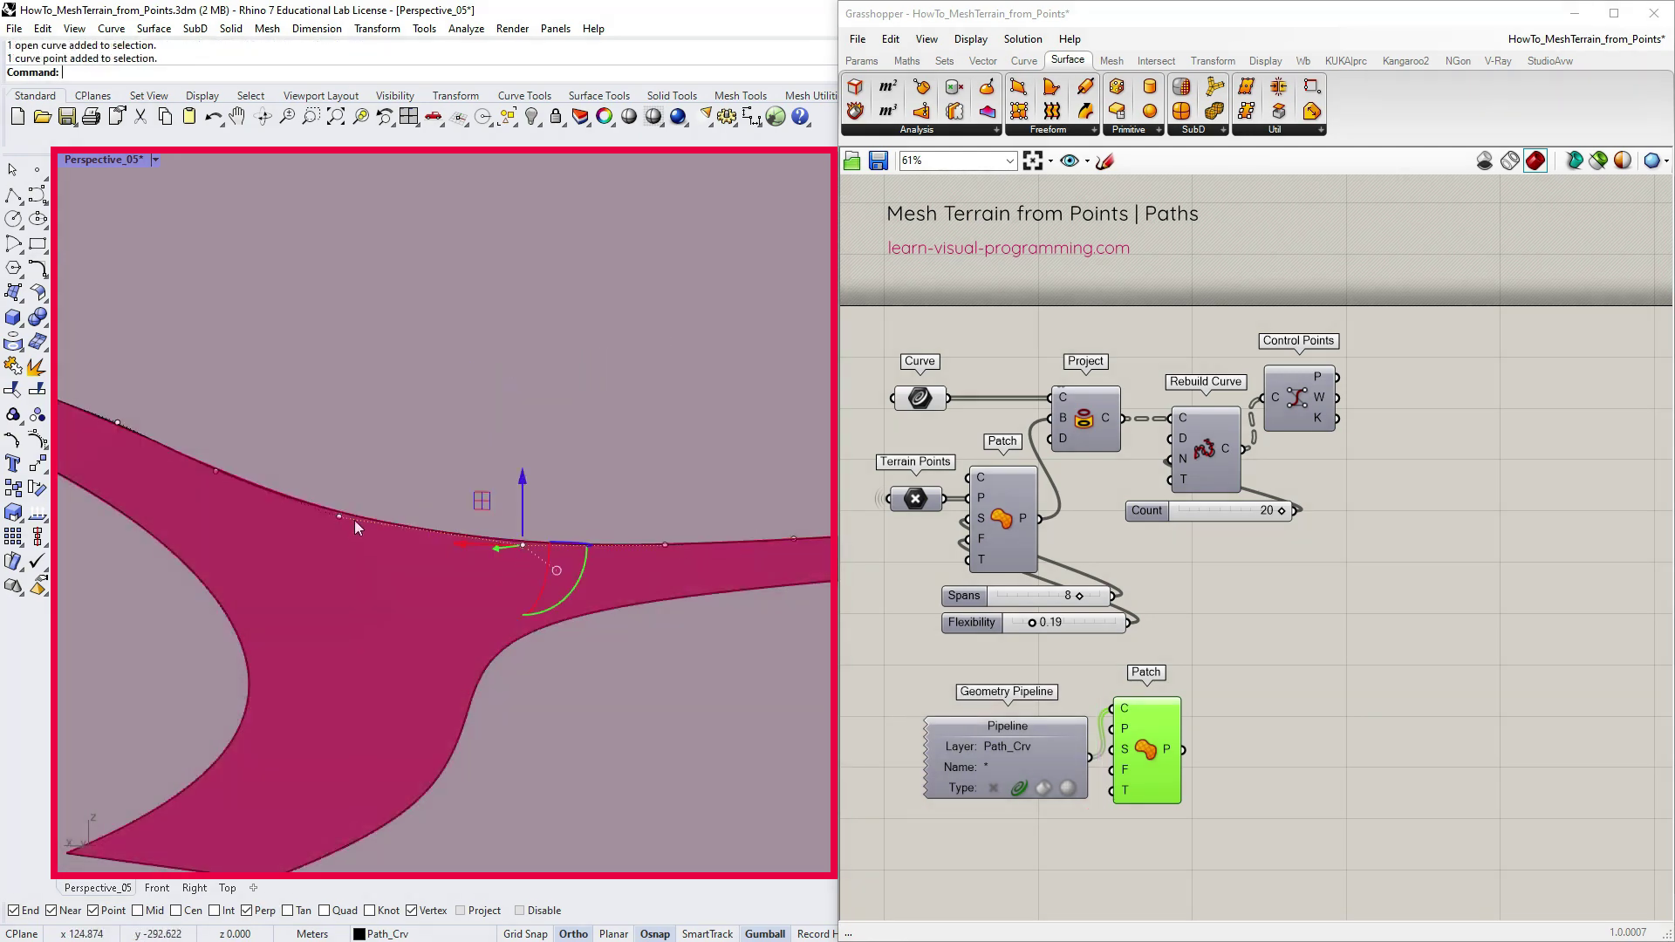
shift+click(339, 516)
drag(431, 462, 434, 412)
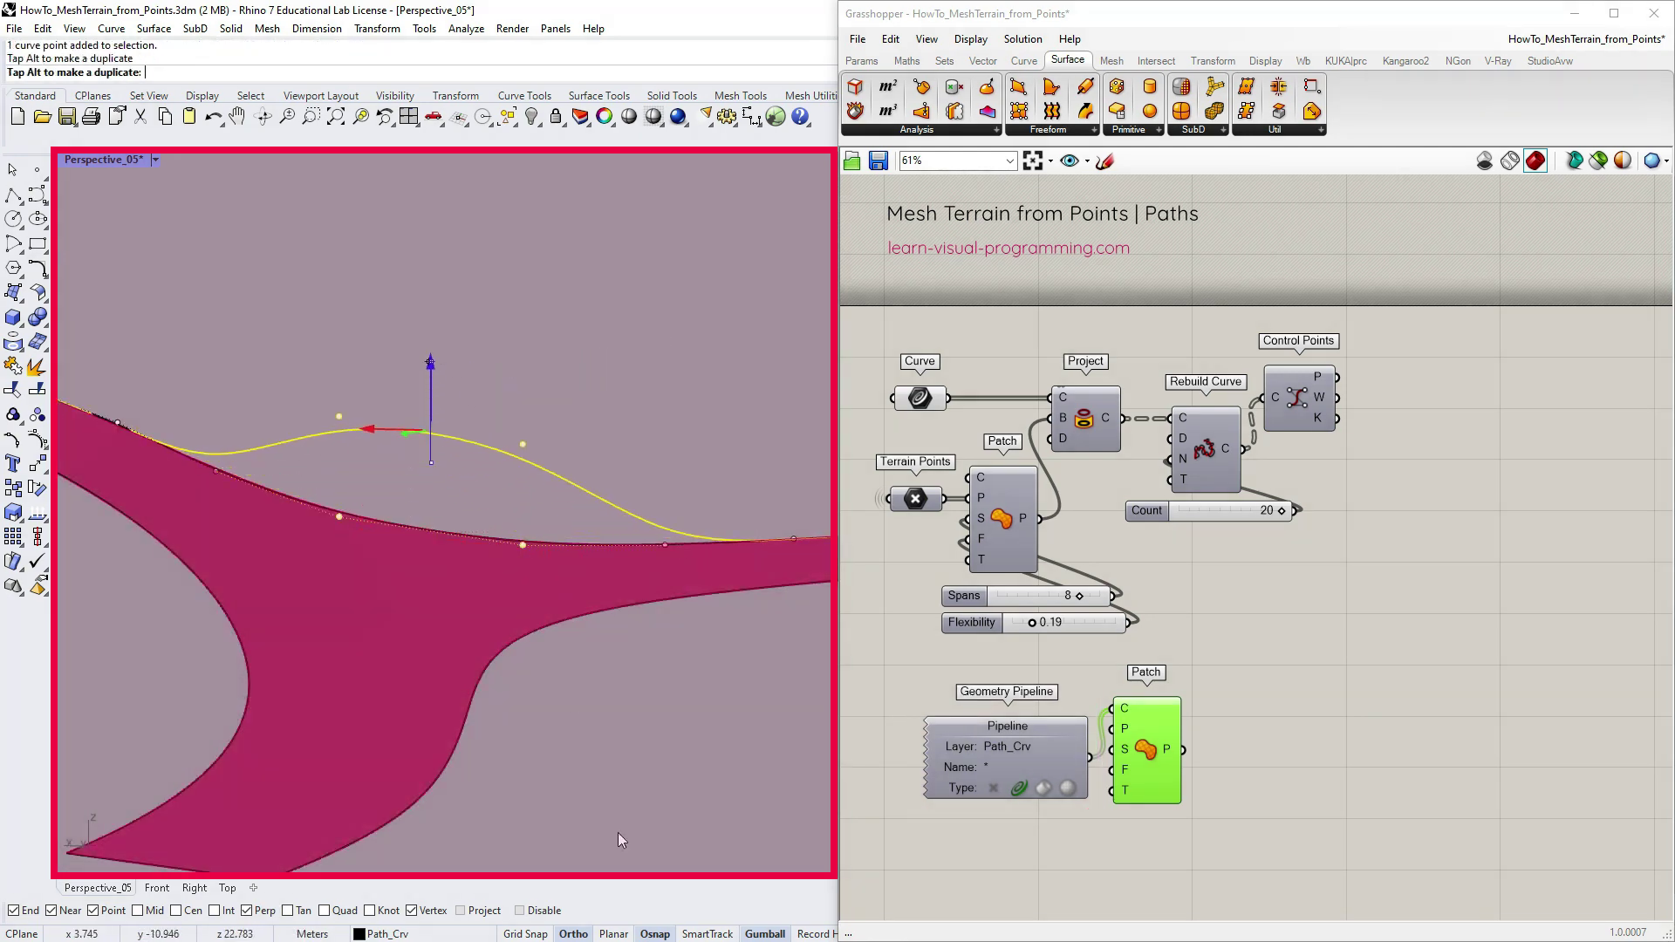
key(Escape)
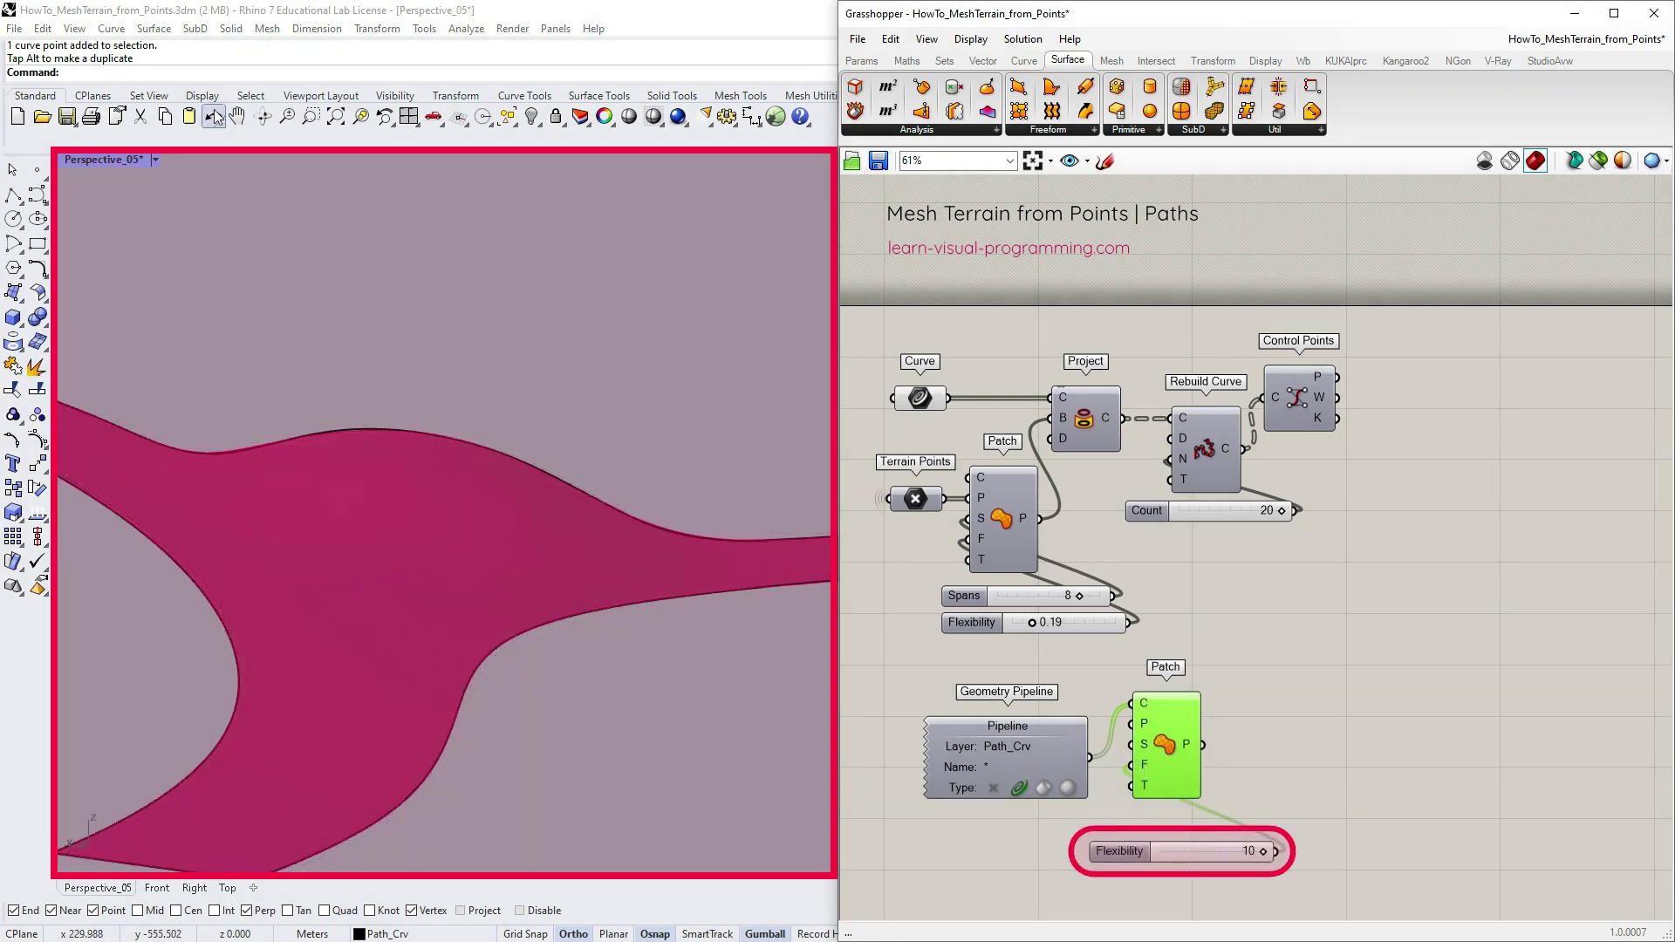
click(215, 113)
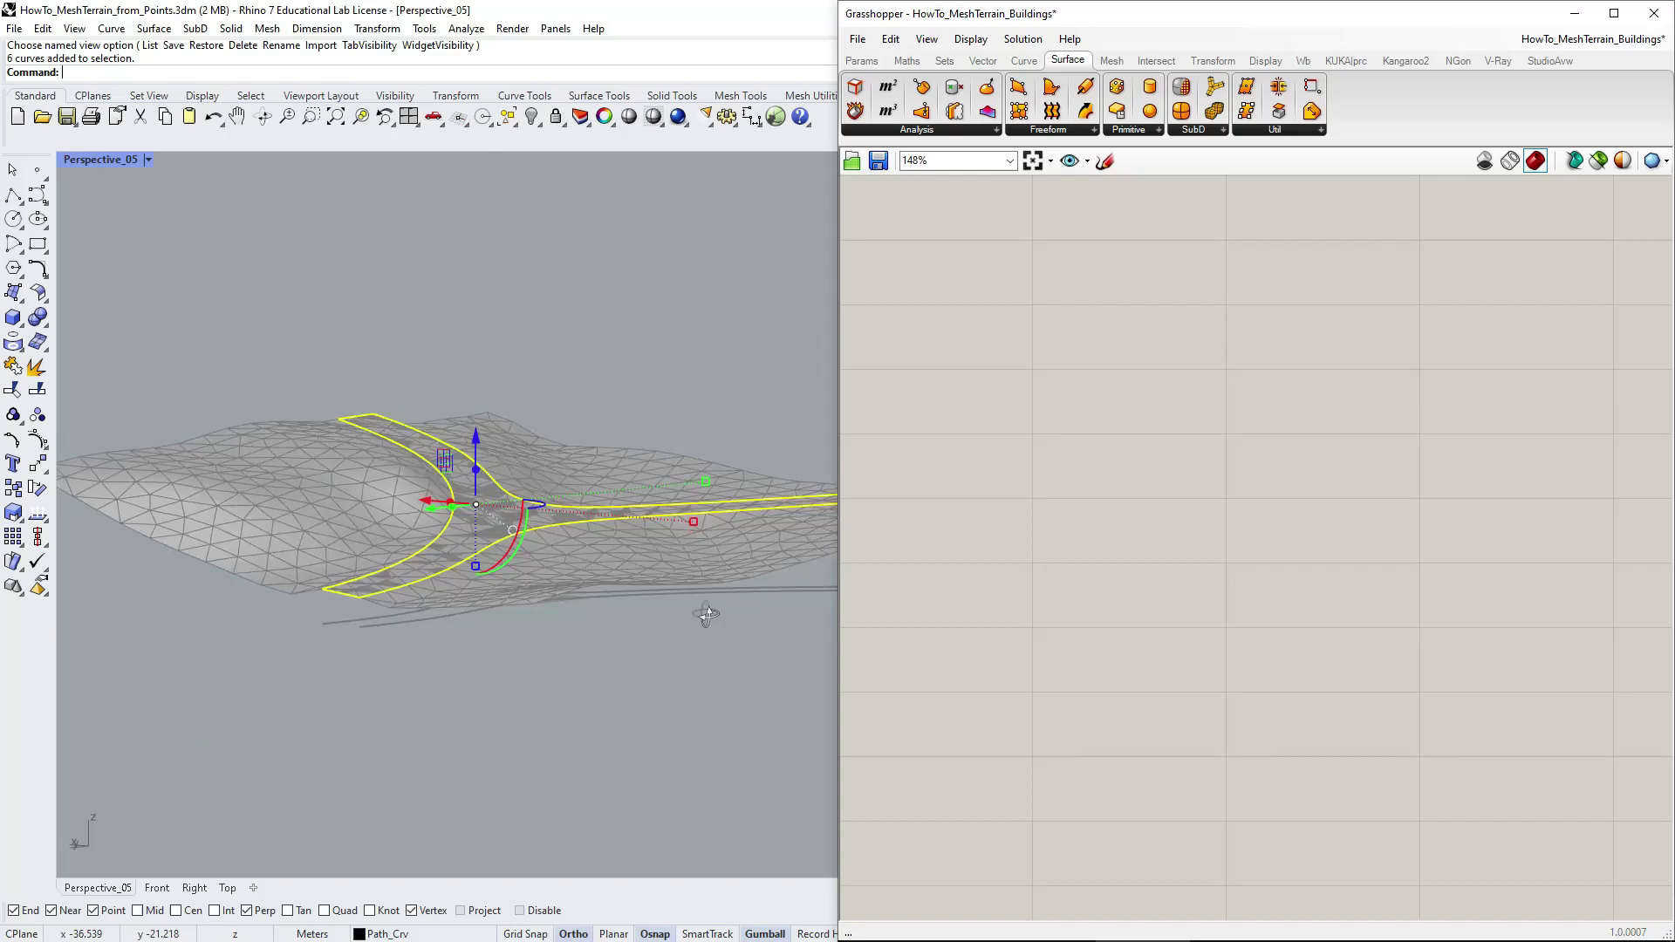
- Lower all six path curves together vertically relative to the terrain mesh
right_drag(523, 610, 452, 425)
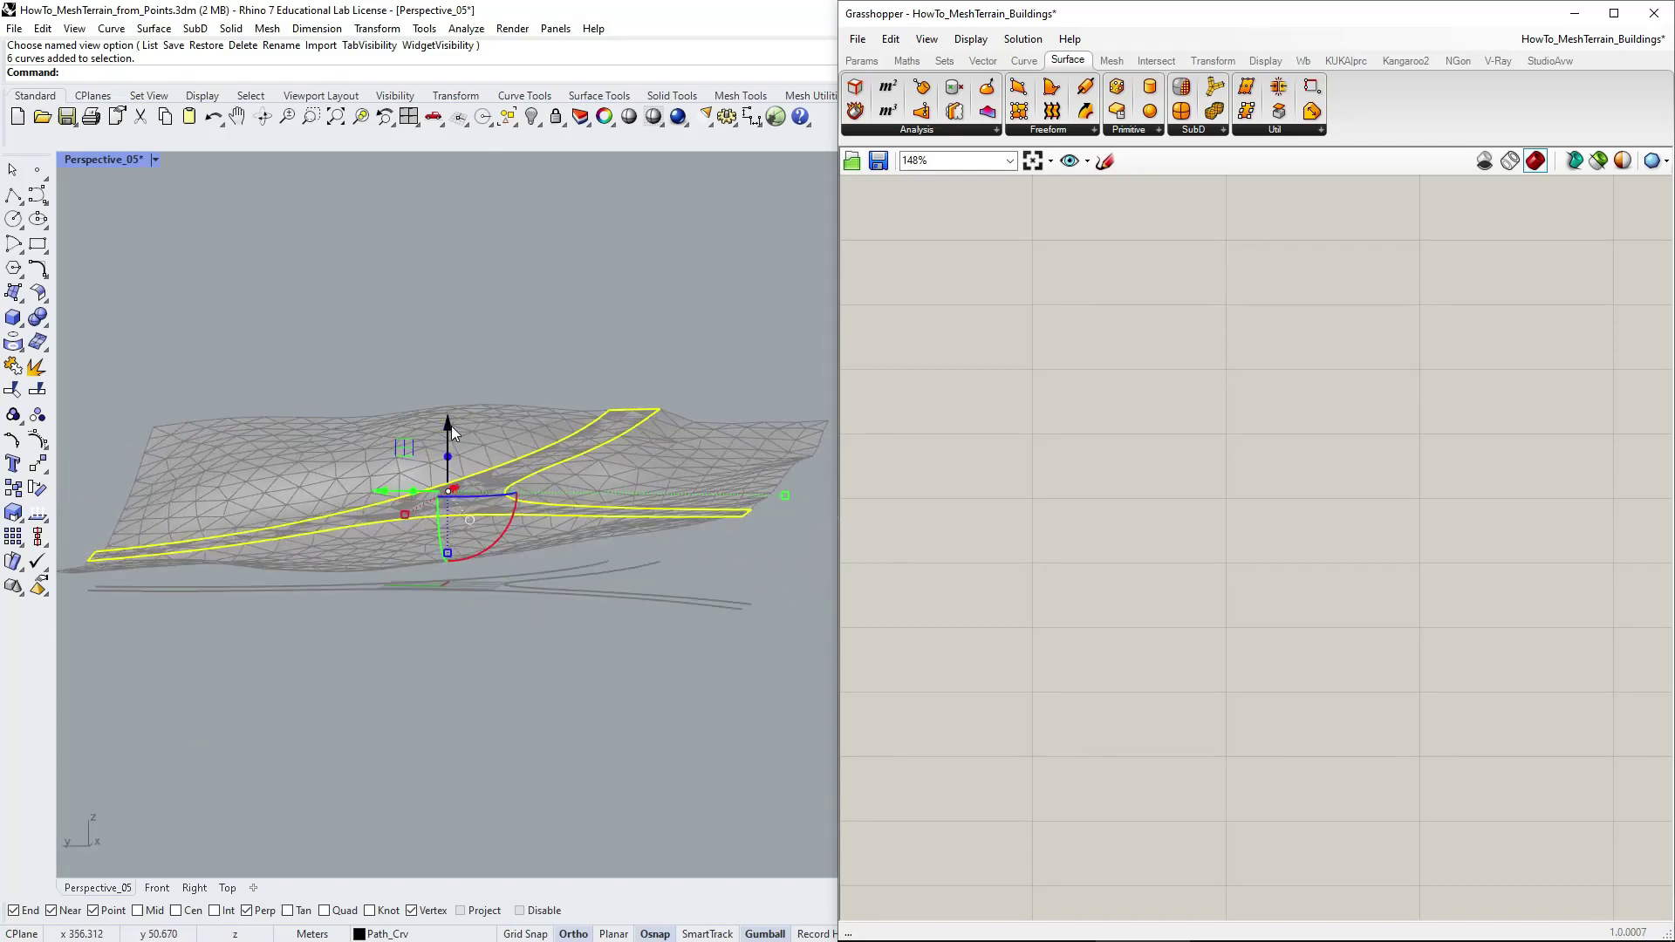
drag(452, 426, 416, 635)
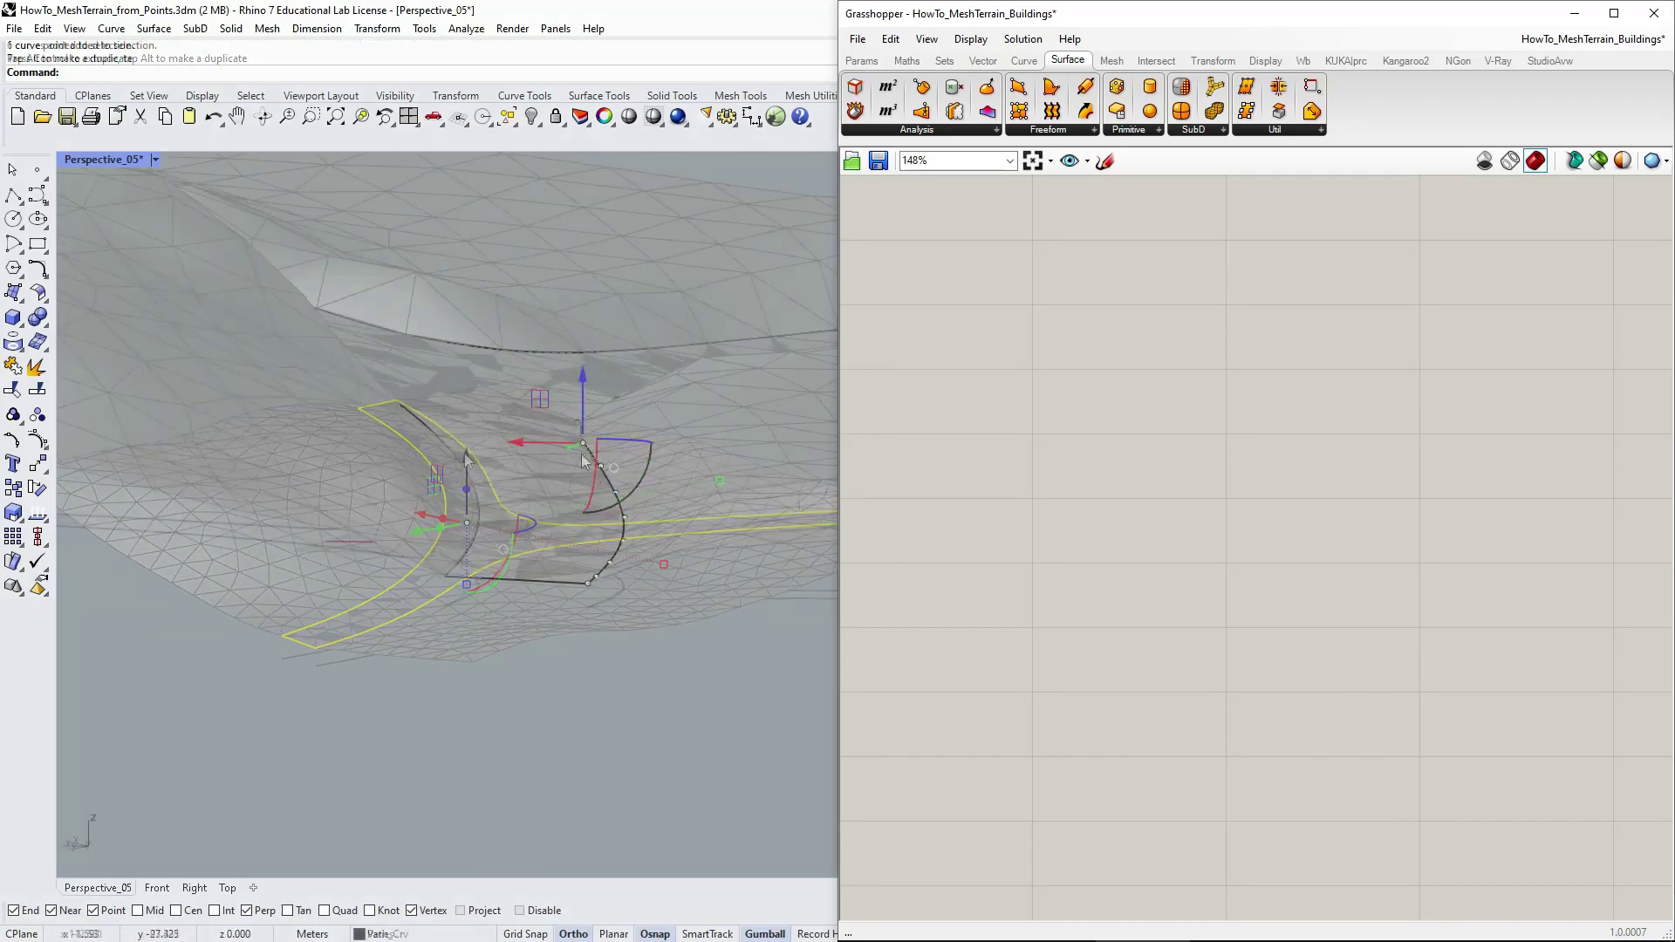
drag(524, 429, 656, 593)
- Reposition the end point of the closing line at the path's end using the Move command
drag(584, 432, 641, 621)
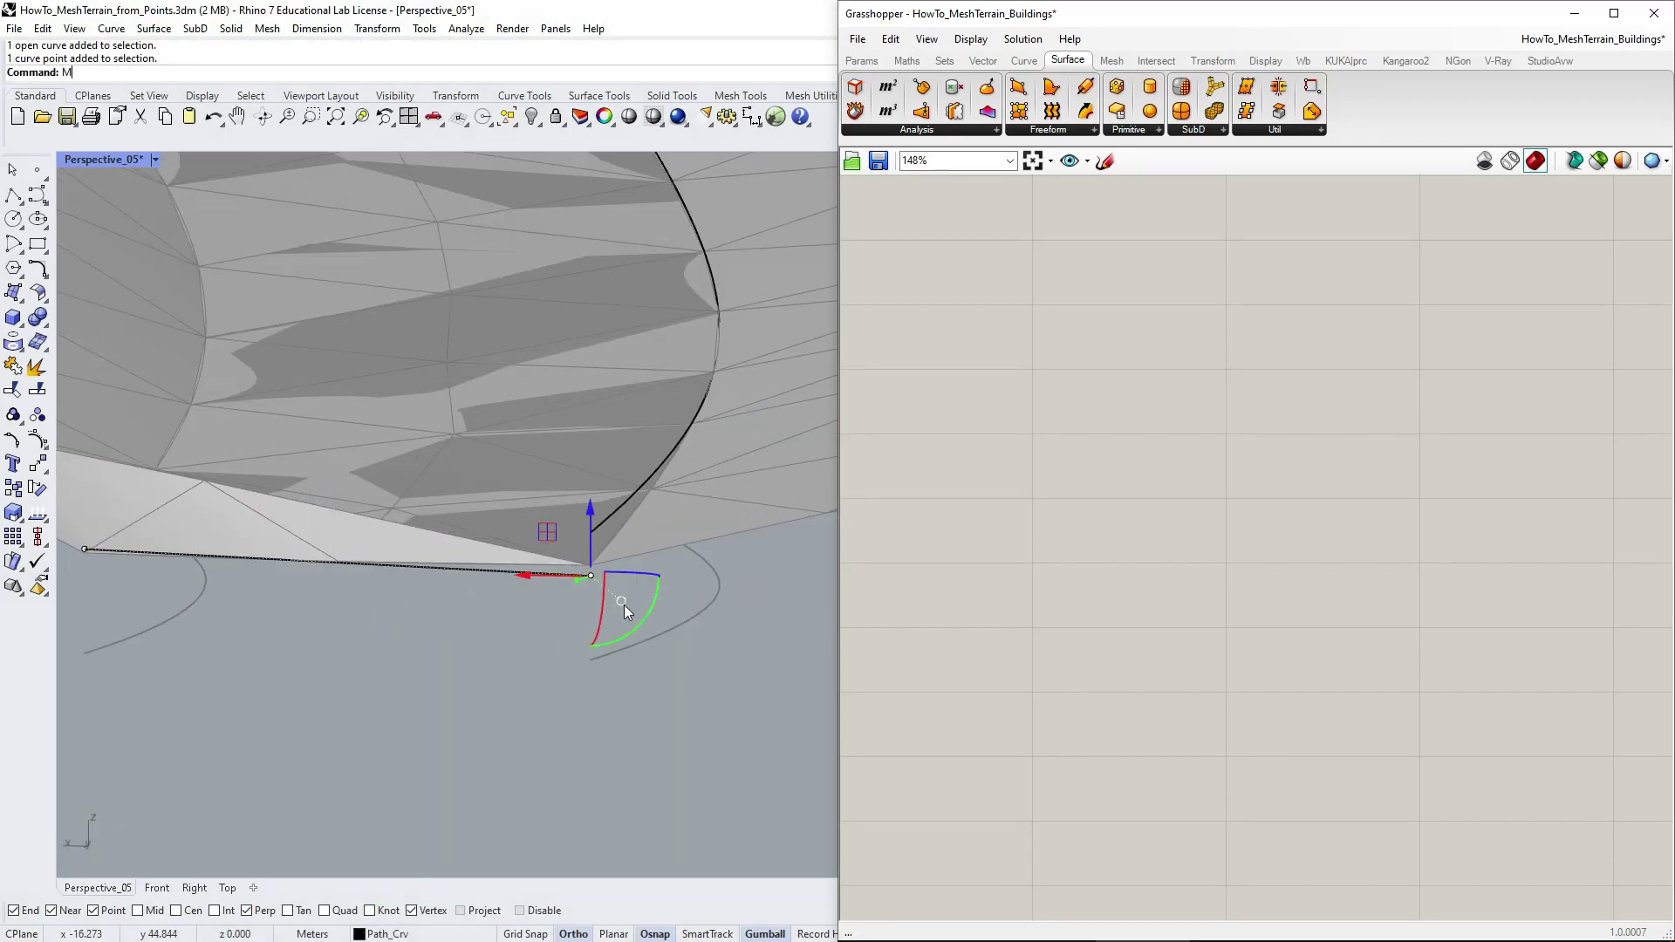
text(M)
key(Return)
click(594, 576)
click(641, 632)
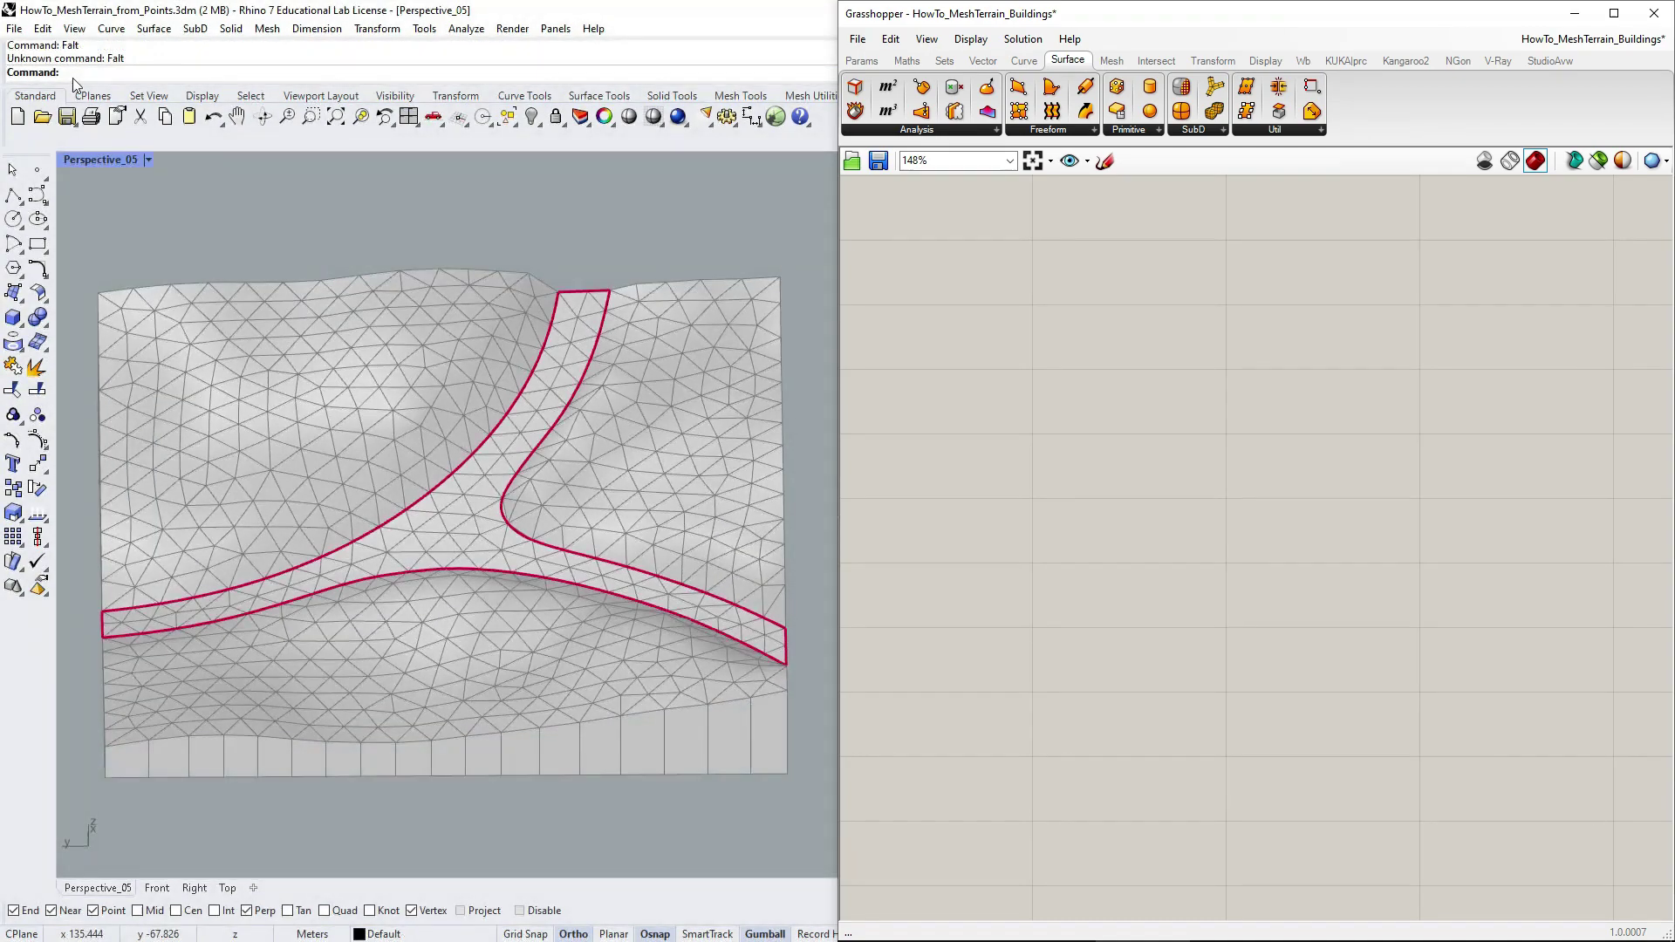
- Turn off flat shading in the perspective viewport with the FlatShade command
key(Return)
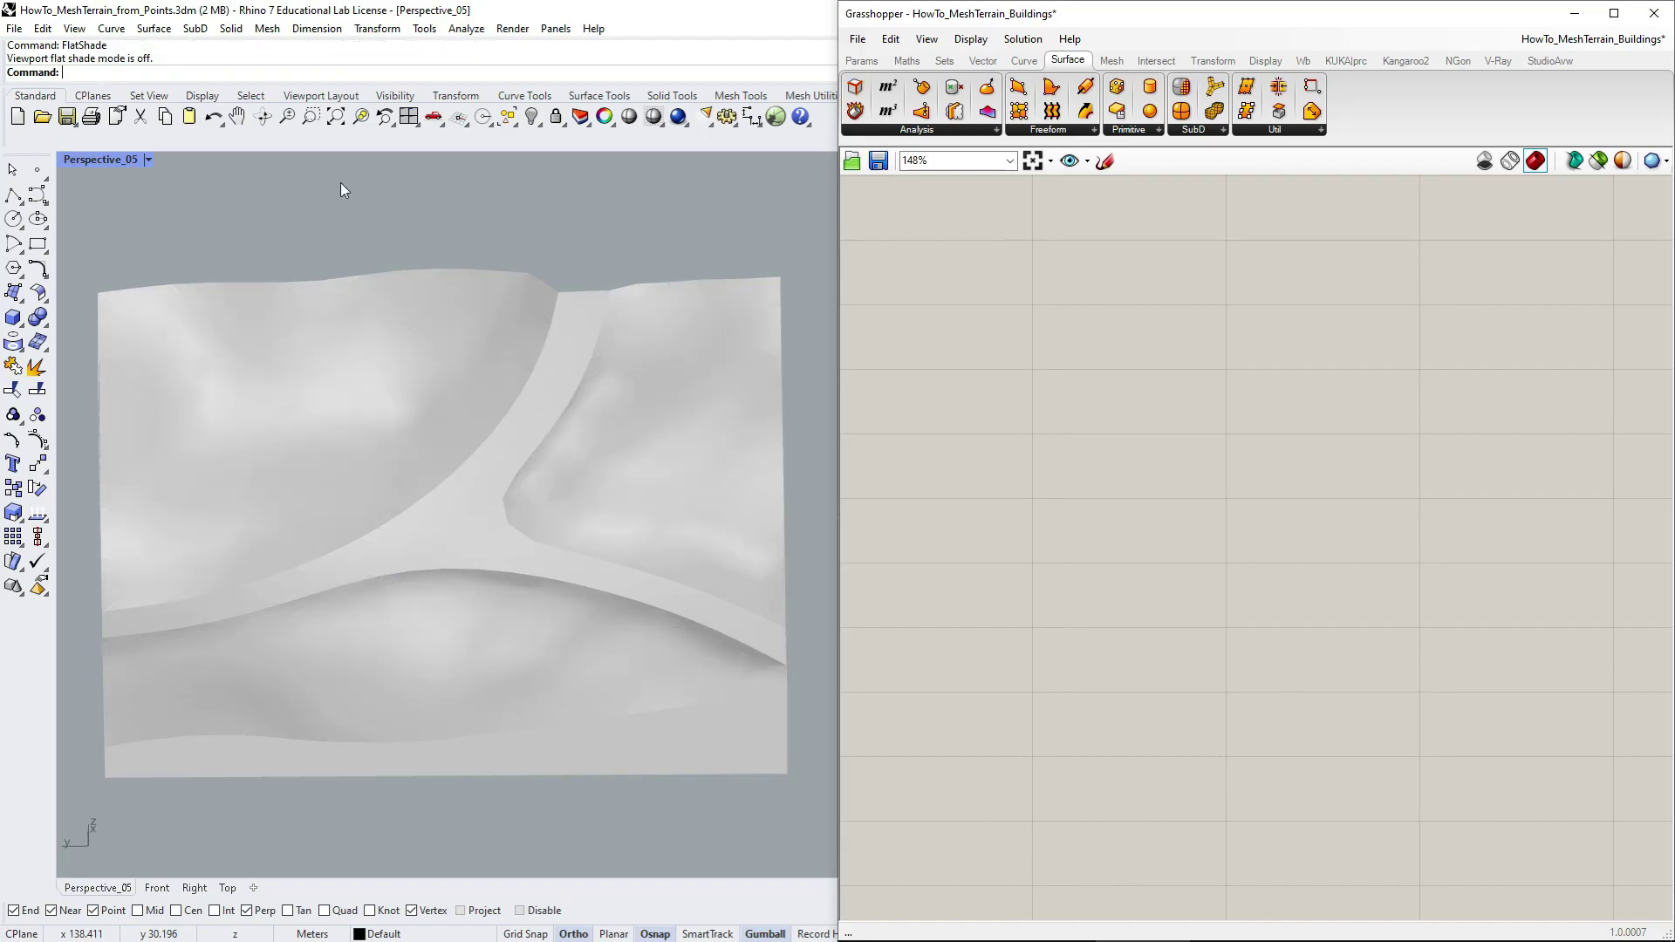